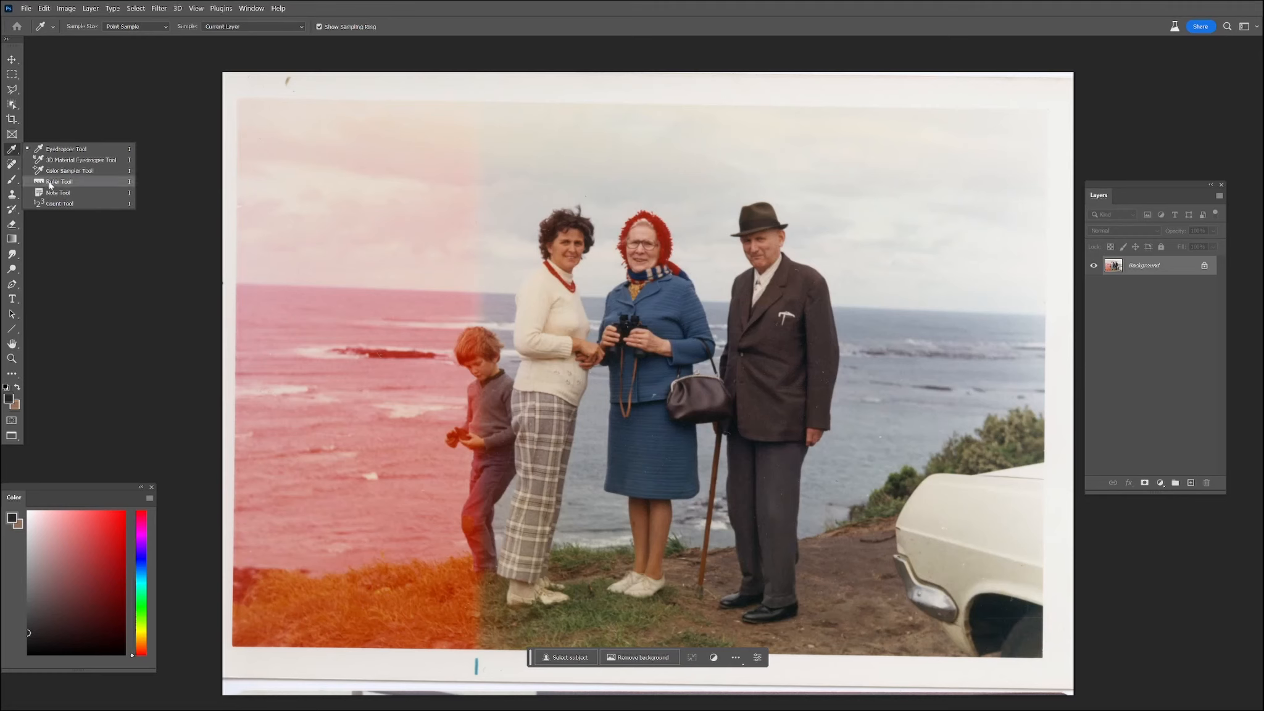
Straighten the layer with the Ruler tool along the sea horizon across the photo
click(68, 183)
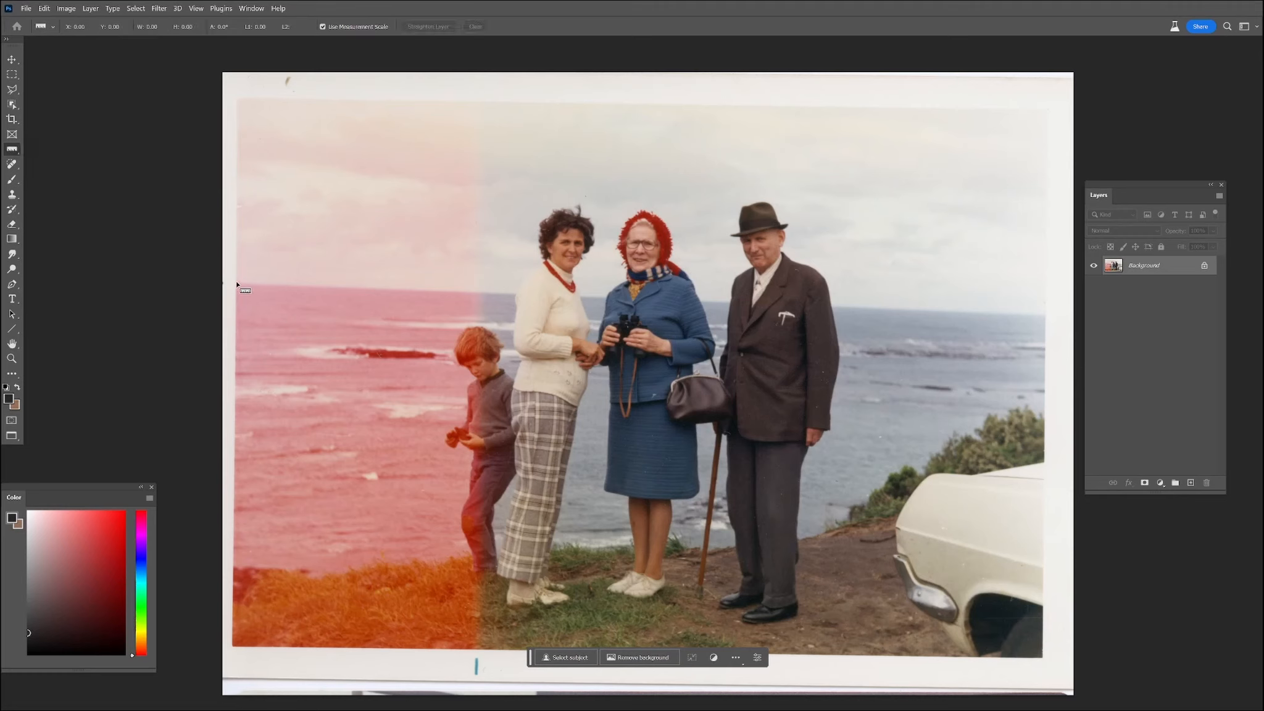
drag(236, 282, 646, 405)
drag(752, 399, 1048, 315)
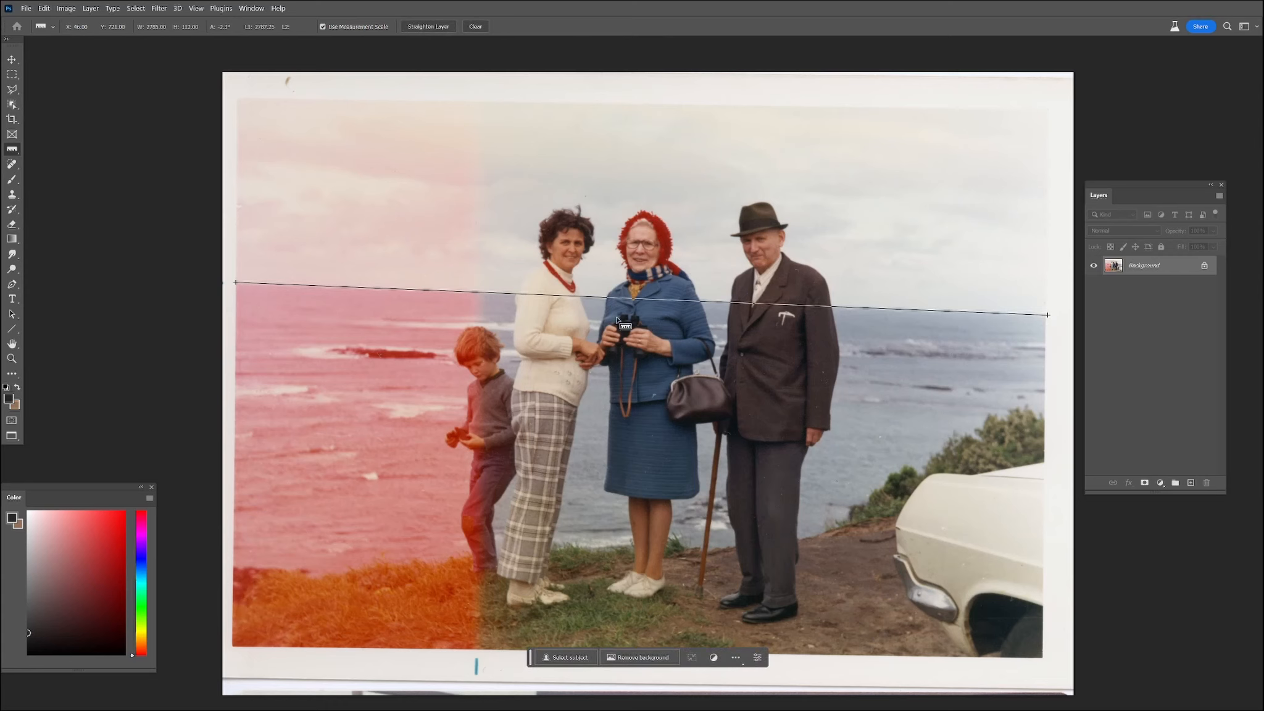
click(428, 27)
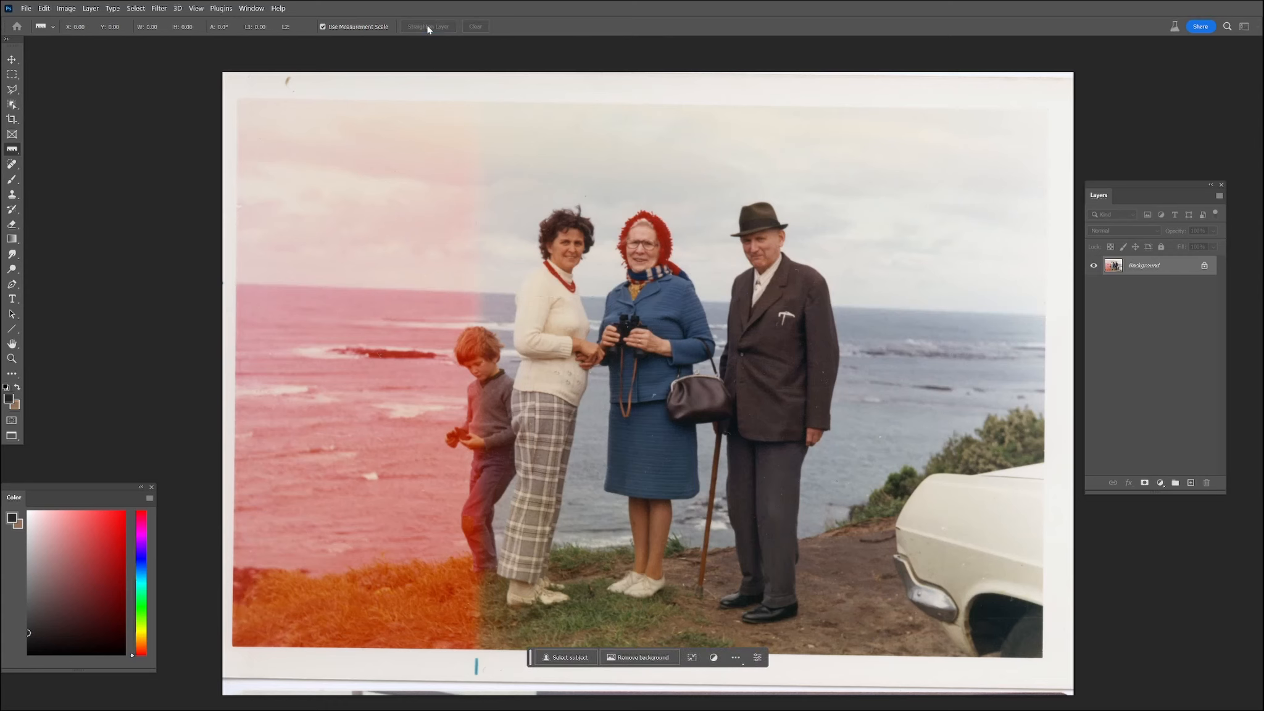
Crop the straightened image to the photo area, cutting off the white print border and transparent edges on all sides
scroll(569, 272, down, 2)
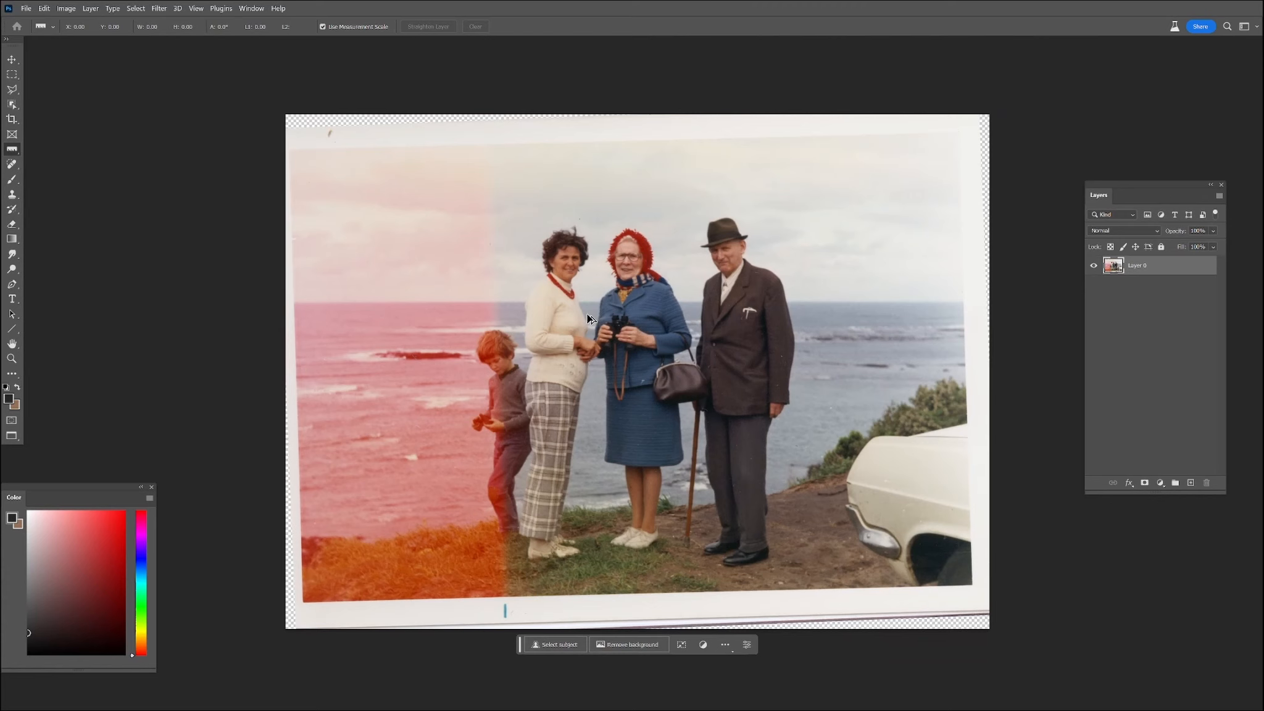
click(11, 120)
mouse_move(636, 115)
mouse_down()
mouse_move(657, 105)
mouse_move(637, 127)
mouse_up()
drag(982, 374, 977, 371)
drag(641, 613, 650, 596)
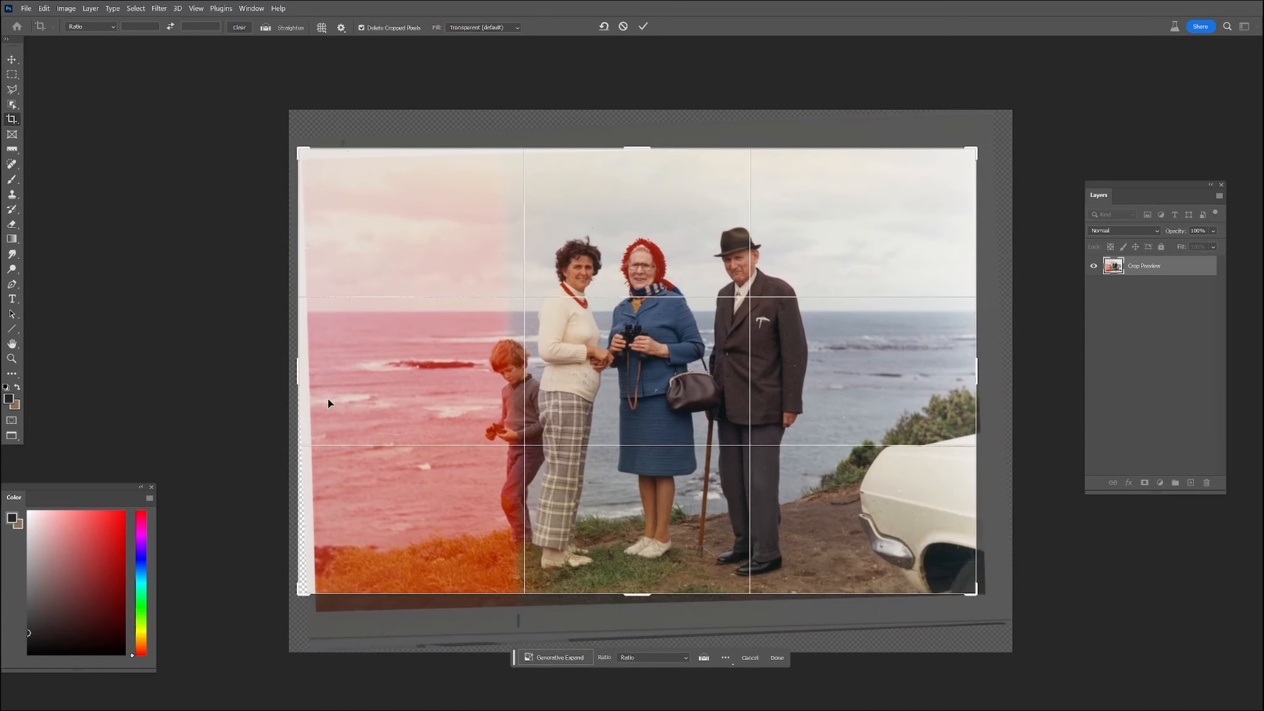
drag(301, 375, 306, 372)
drag(639, 152, 635, 156)
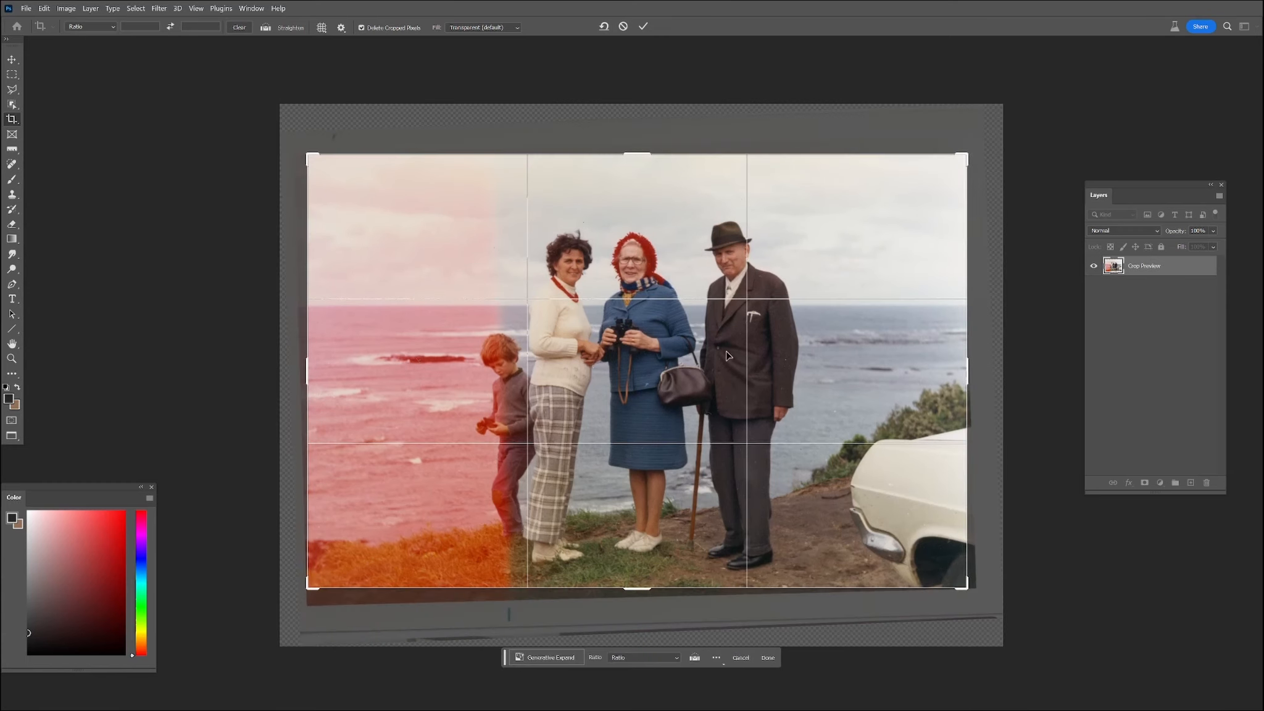
key(Return)
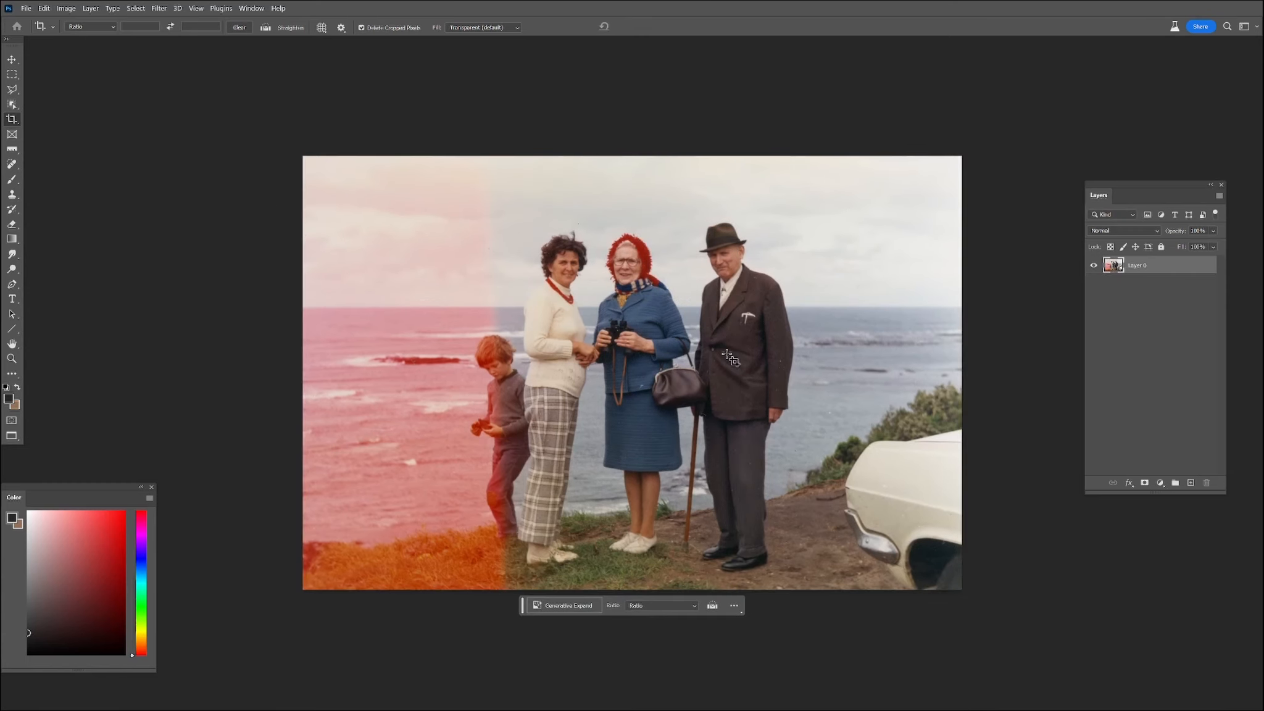
Add a Curves adjustment layer and lower the Red channel's midtones to input 151, output 45
key(ctrl+plus)
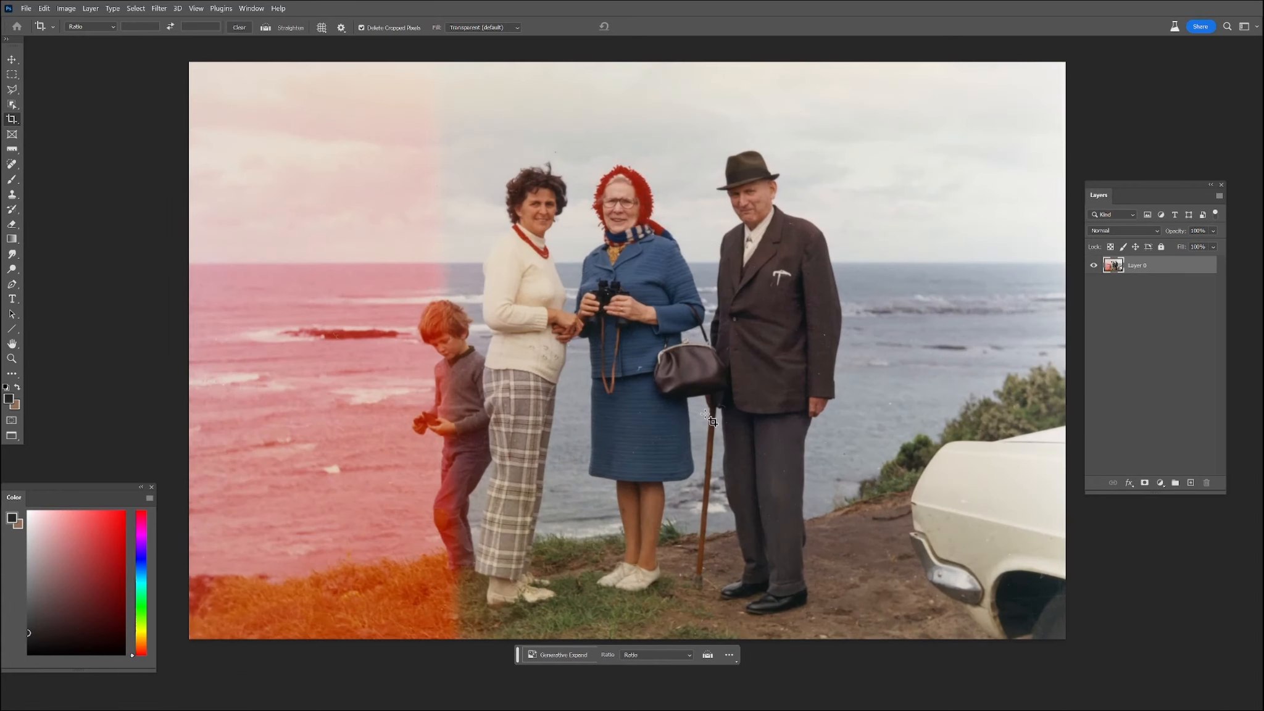
click(1160, 483)
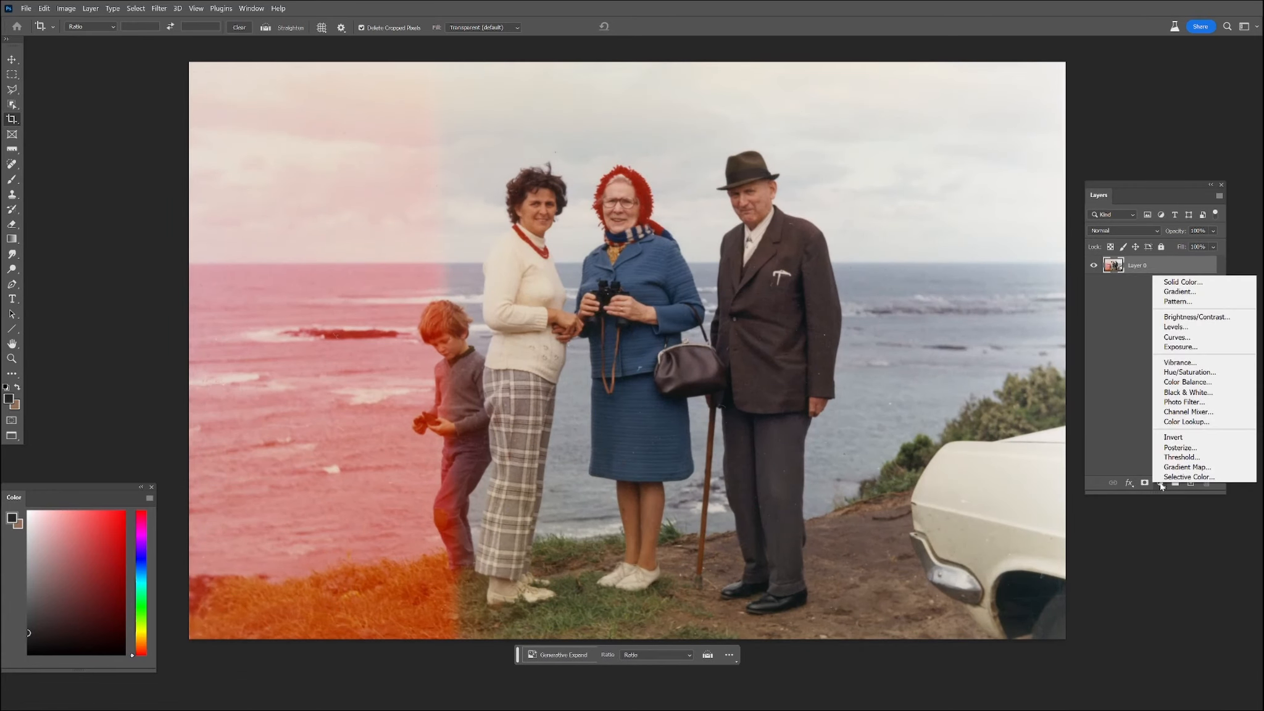
click(1185, 337)
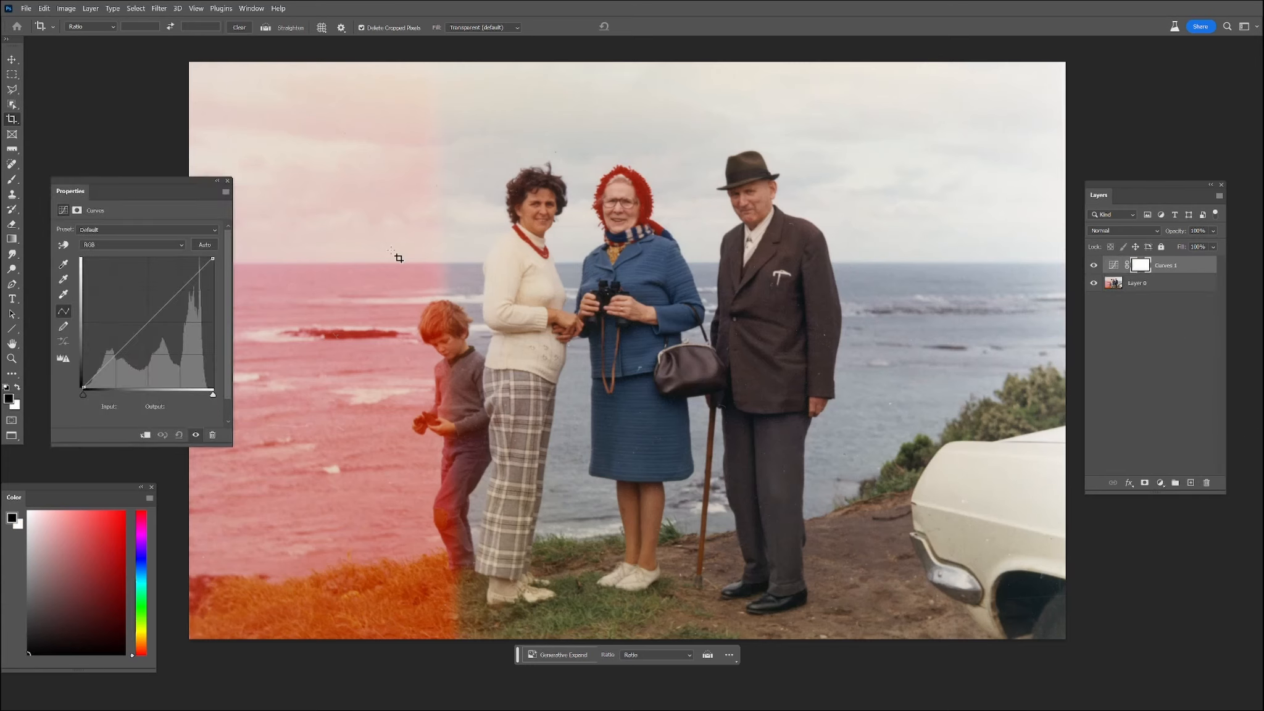
drag(140, 180, 610, 277)
click(596, 341)
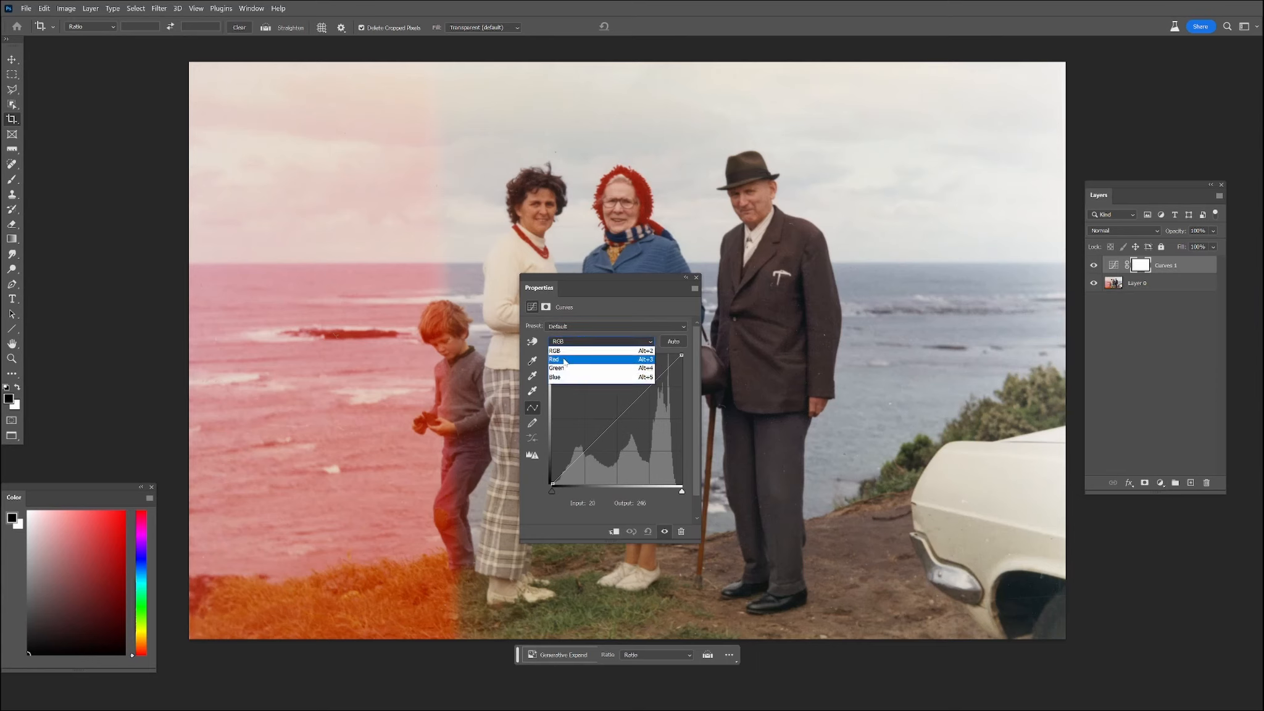
click(565, 360)
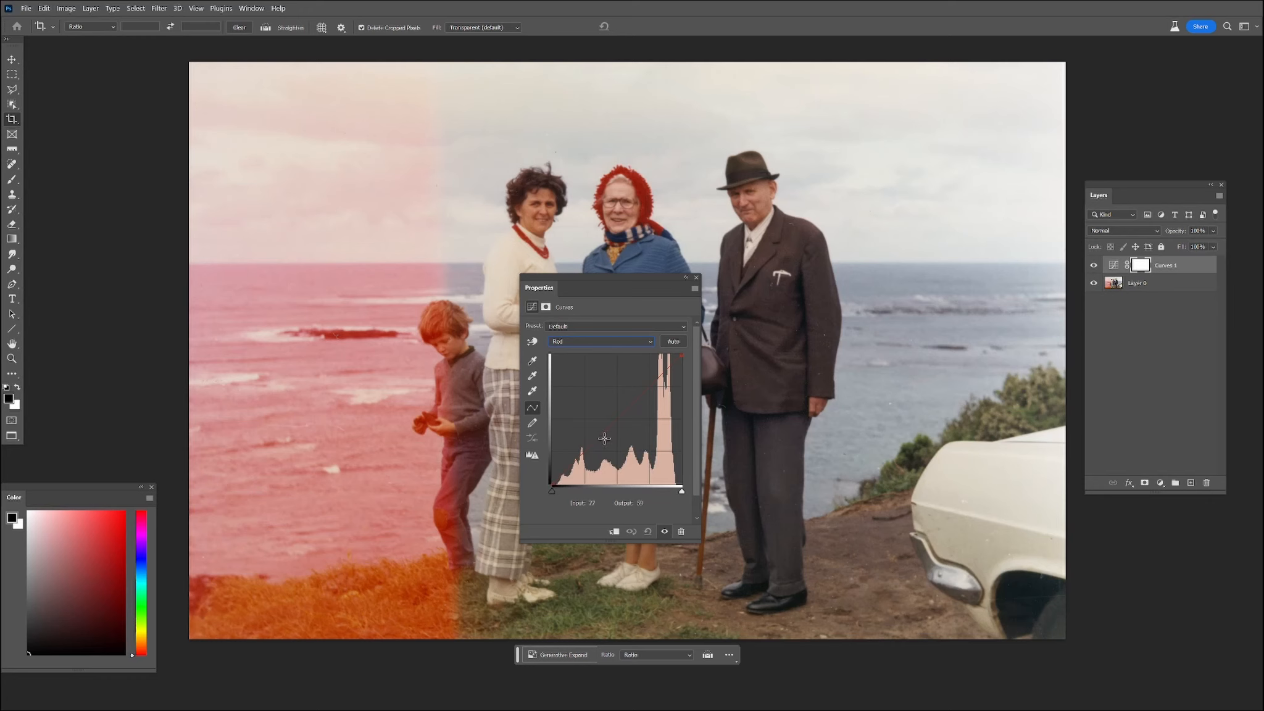
drag(612, 432, 628, 461)
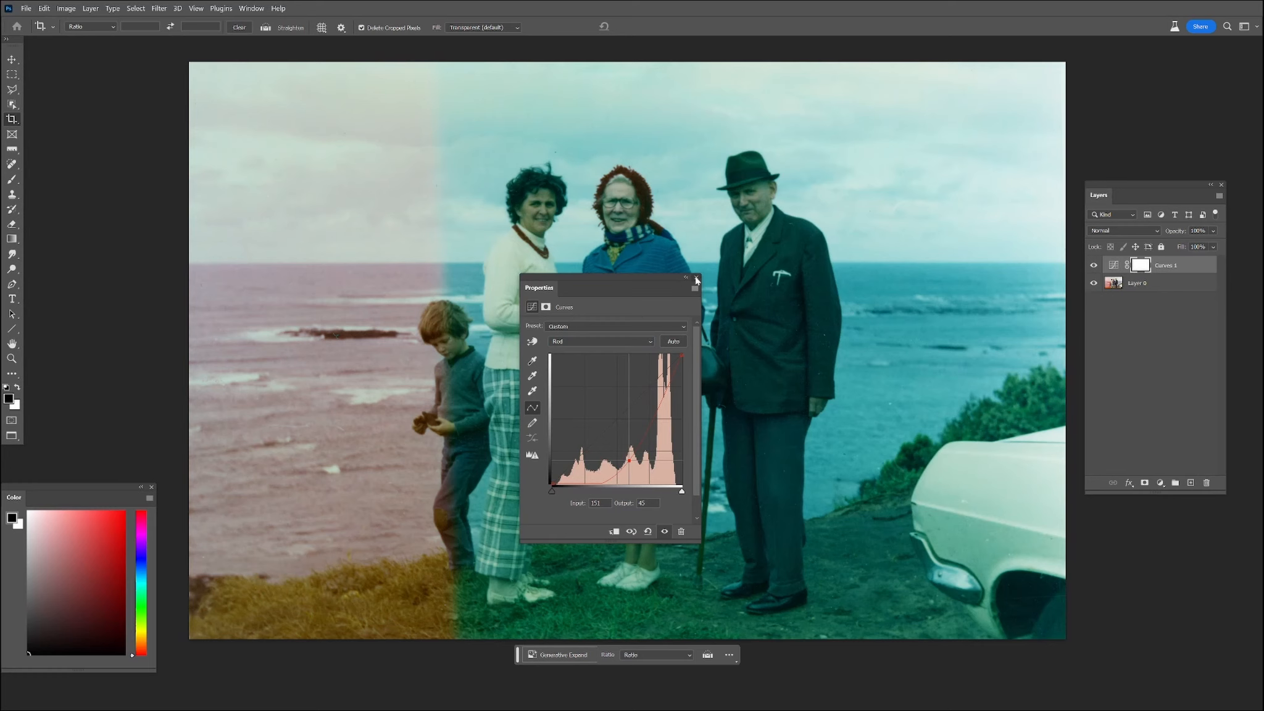
click(696, 279)
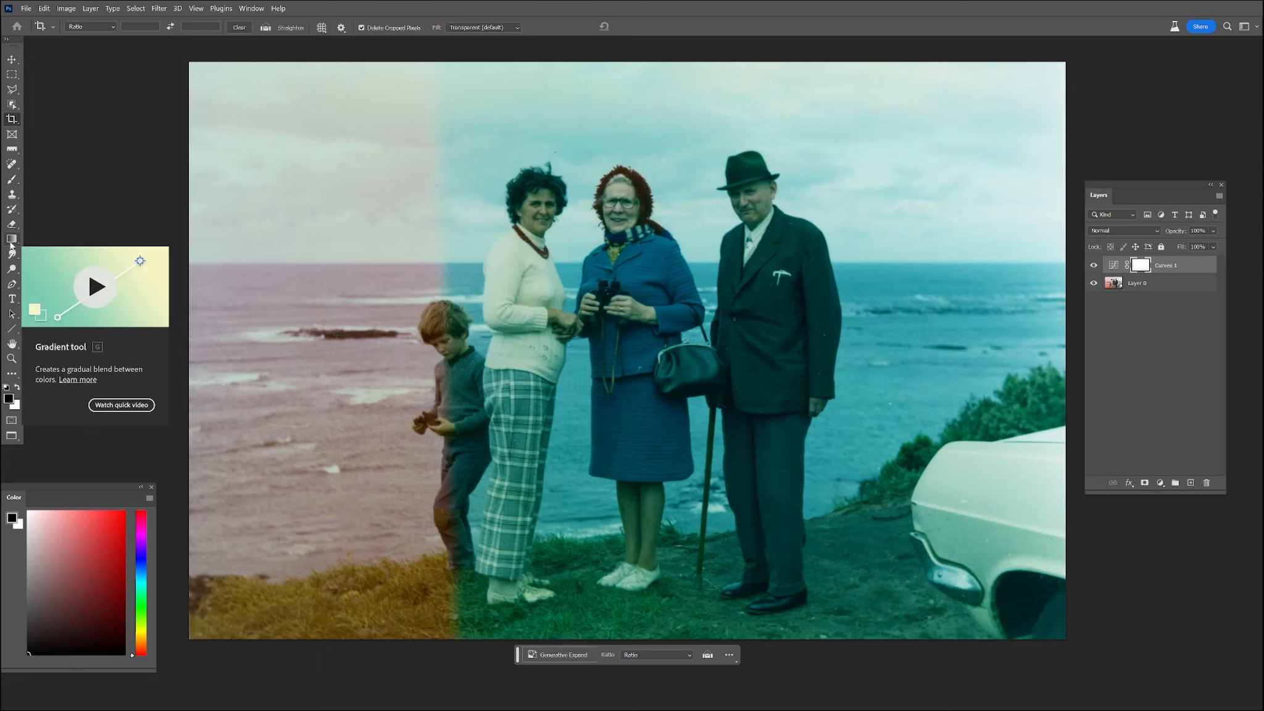
Draw a short black-and-white gradient on the Curves mask at the red stain's edge, limiting the correction to the stain, and compare before and after
click(12, 241)
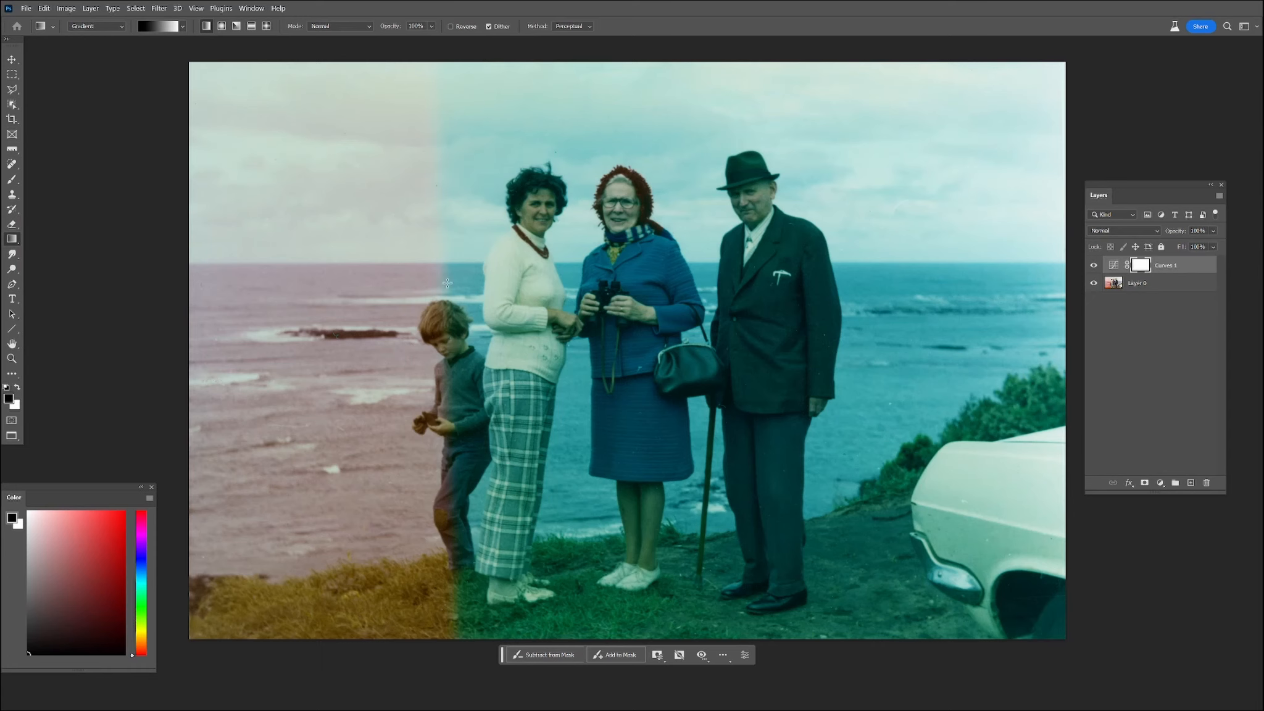
mouse_move(436, 284)
mouse_down()
mouse_move(420, 285)
mouse_move(466, 284)
mouse_move(425, 285)
mouse_up()
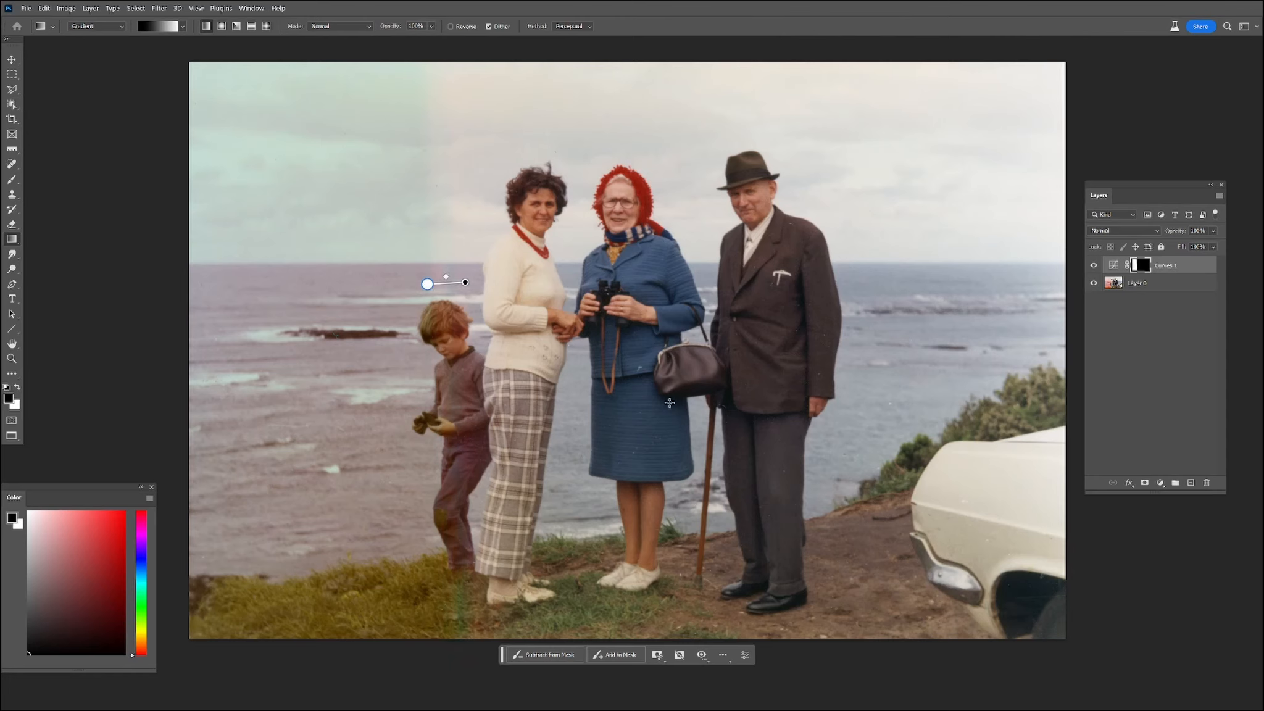
click(1094, 265)
click(1094, 266)
click(1094, 266)
click(1094, 266)
click(1094, 266)
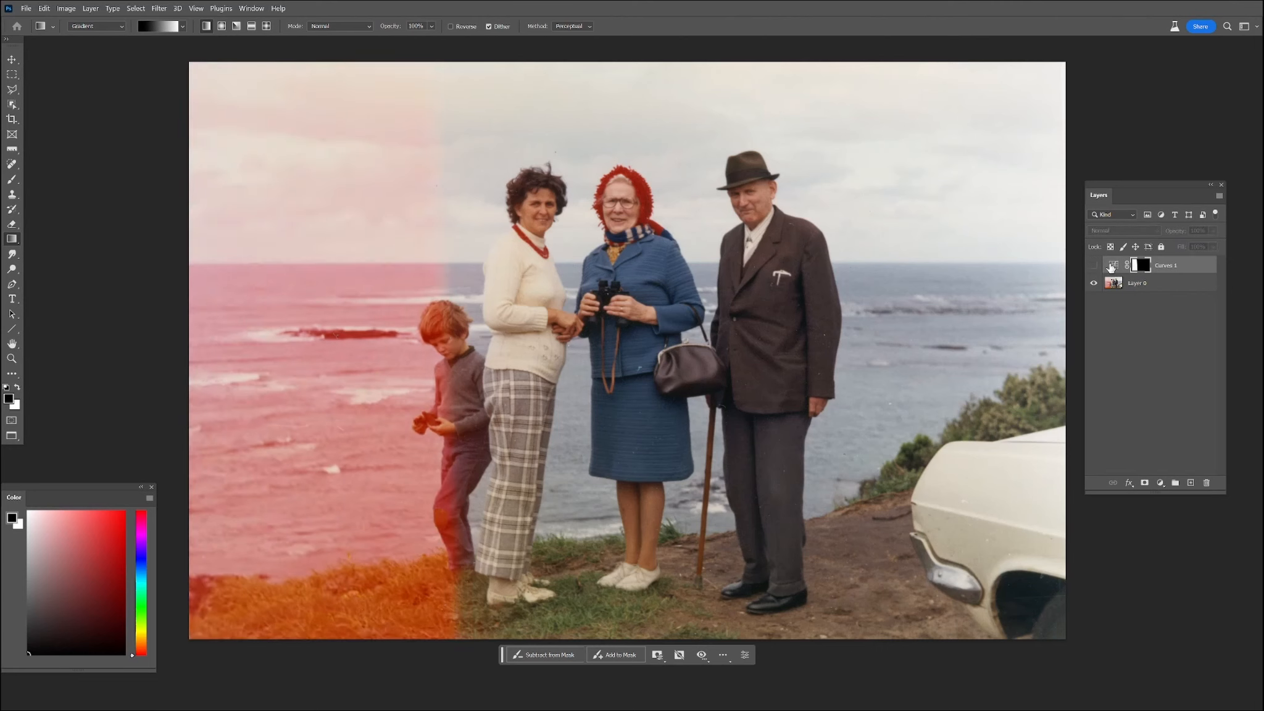
Reopen the visible Curves adjustment and reshape the Red curve with a highlight point and the midtone point at input 175, output 68
click(1114, 266)
double_click(1114, 265)
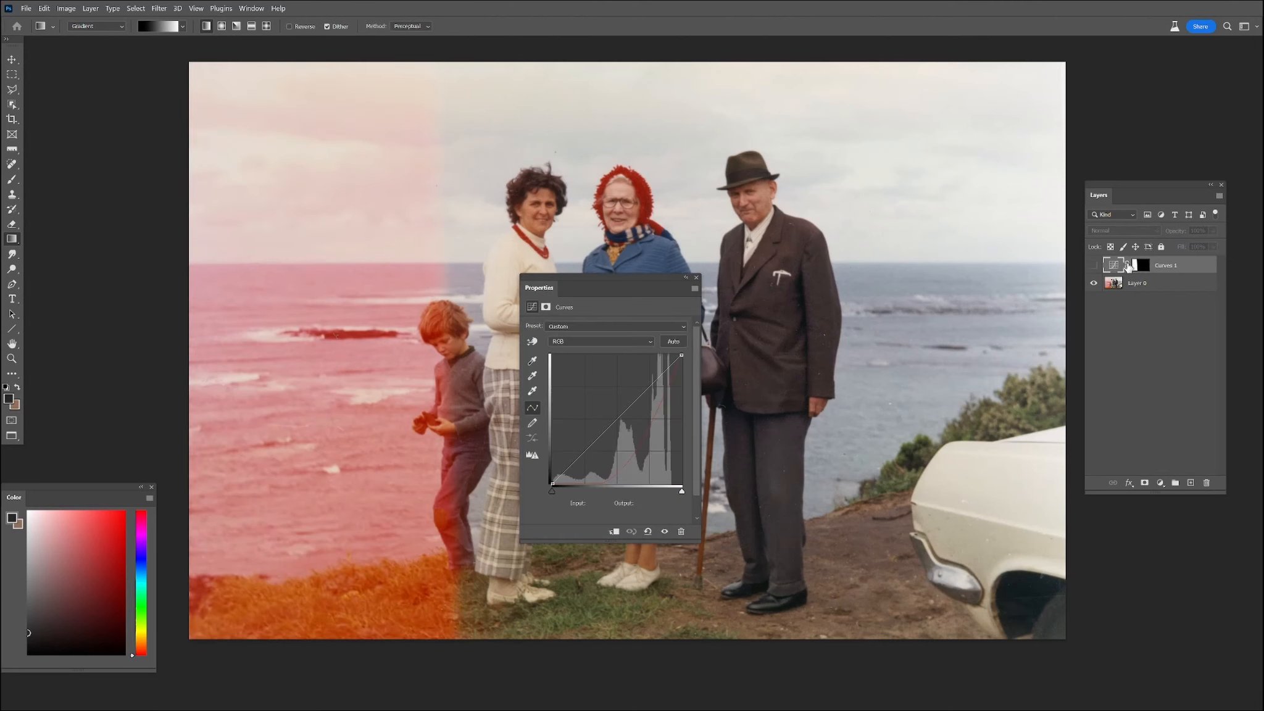
click(1094, 266)
drag(647, 279, 739, 258)
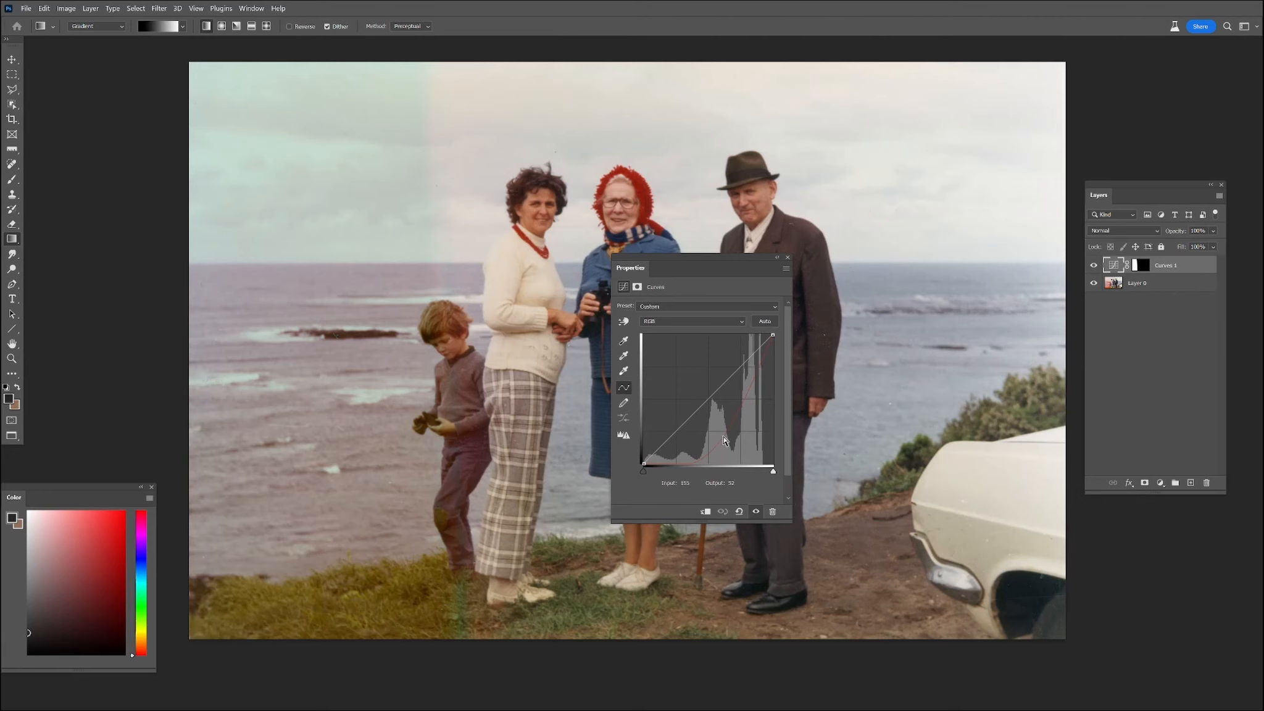
click(676, 322)
click(679, 342)
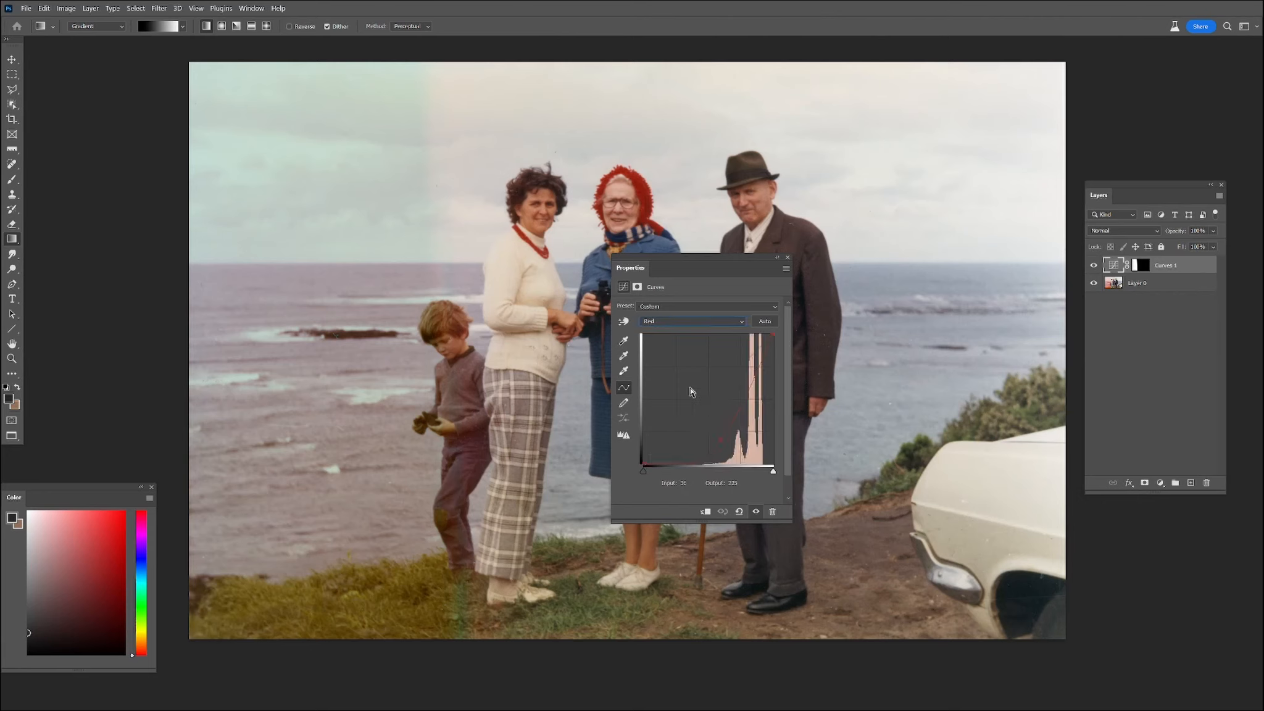
click(722, 439)
click(762, 354)
drag(761, 354, 760, 352)
mouse_move(725, 440)
mouse_down()
mouse_move(746, 446)
mouse_move(733, 430)
mouse_up()
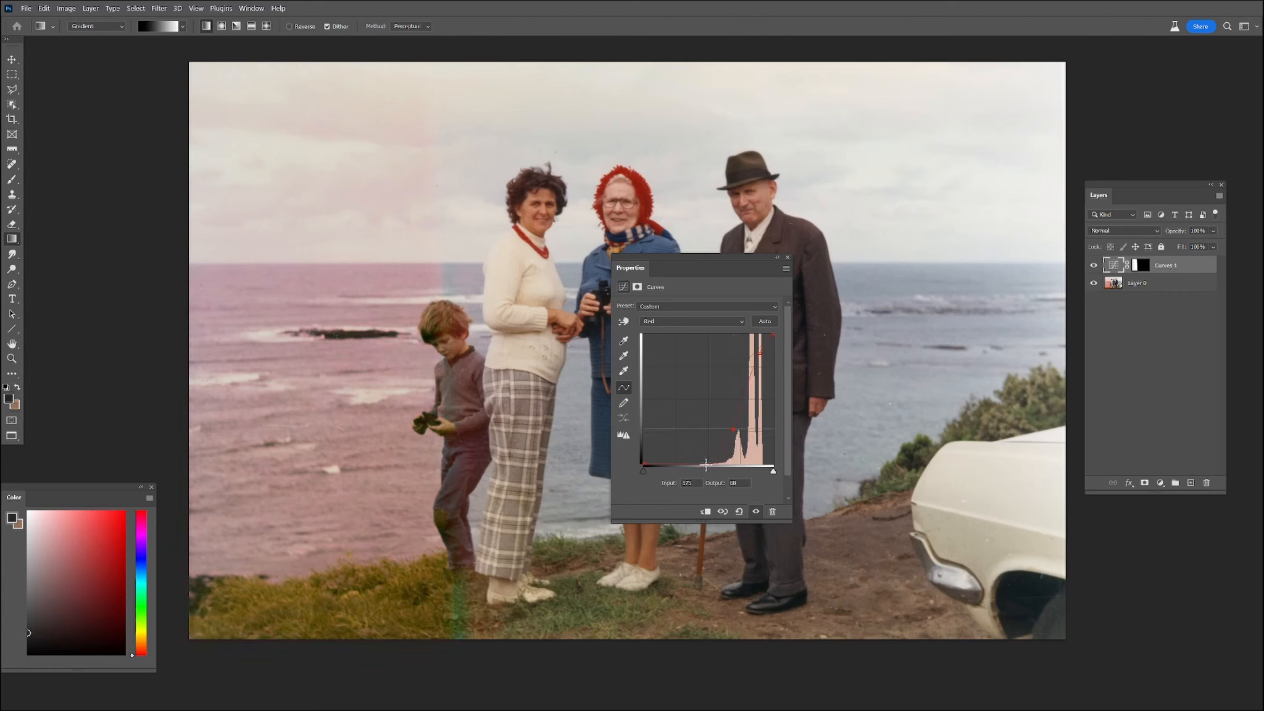
Refine the Red curve with a shadow point, a highlight point near input 225, output 185, and a point near input 200
click(704, 459)
drag(759, 356, 759, 371)
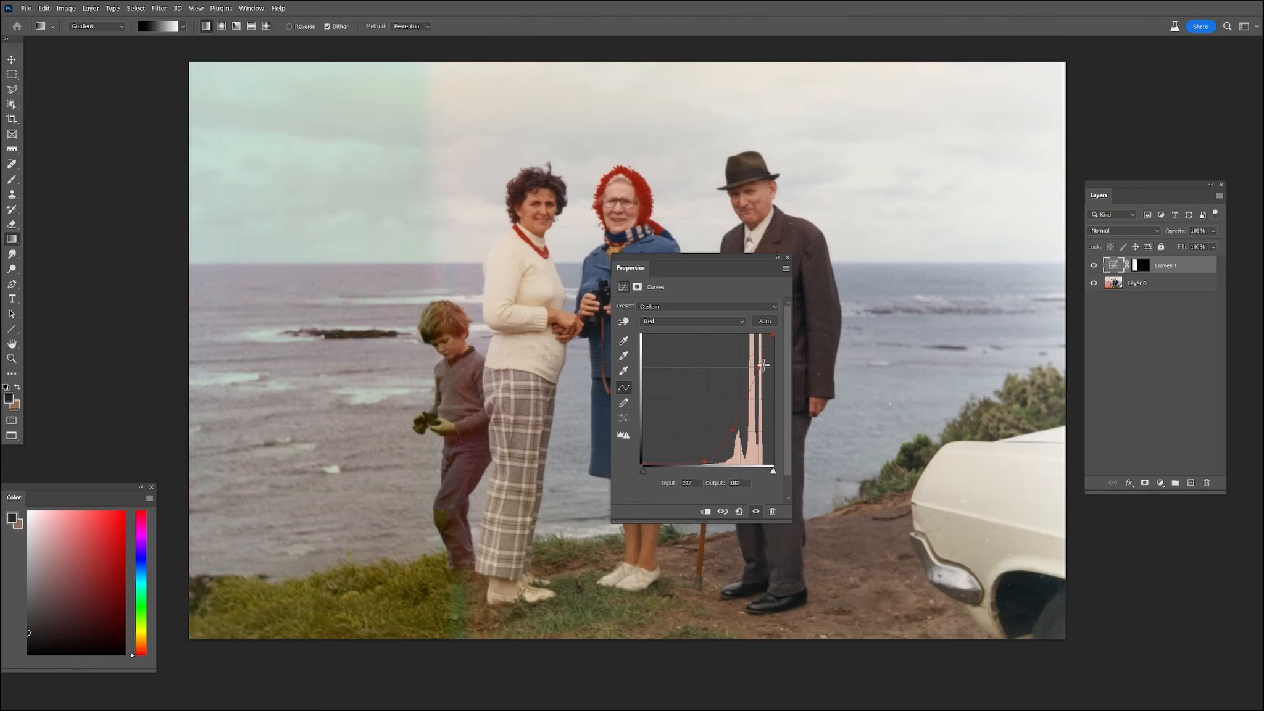
click(767, 348)
mouse_move(767, 348)
mouse_down()
mouse_move(763, 334)
mouse_move(758, 367)
mouse_up()
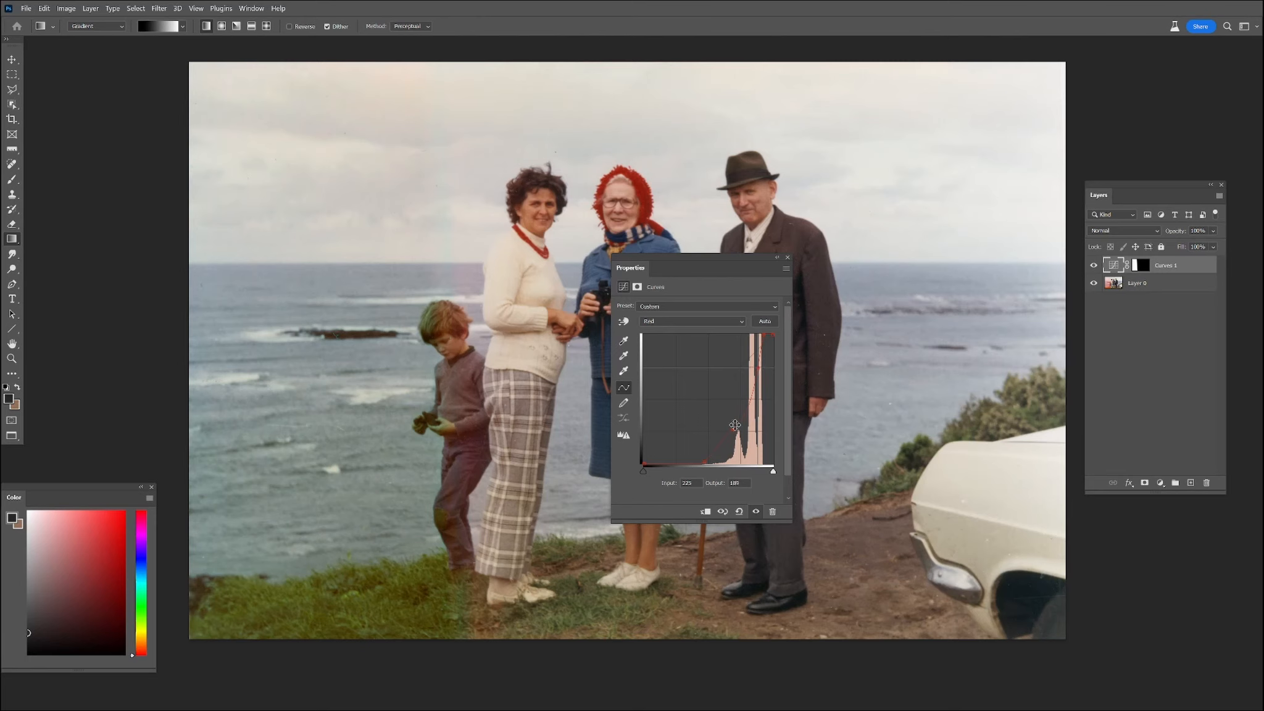
drag(745, 400, 745, 392)
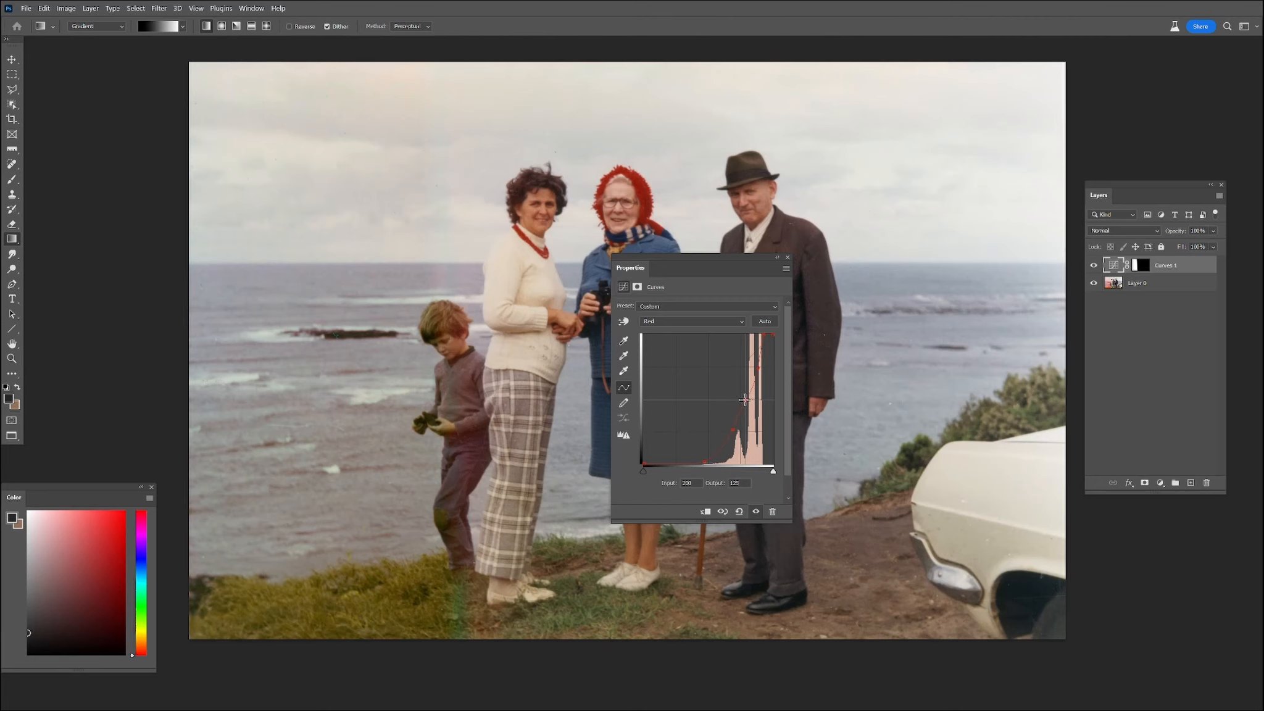
Add a midtone point and a shadow point at input 66, output 58 to the Green channel curve
click(692, 321)
click(685, 351)
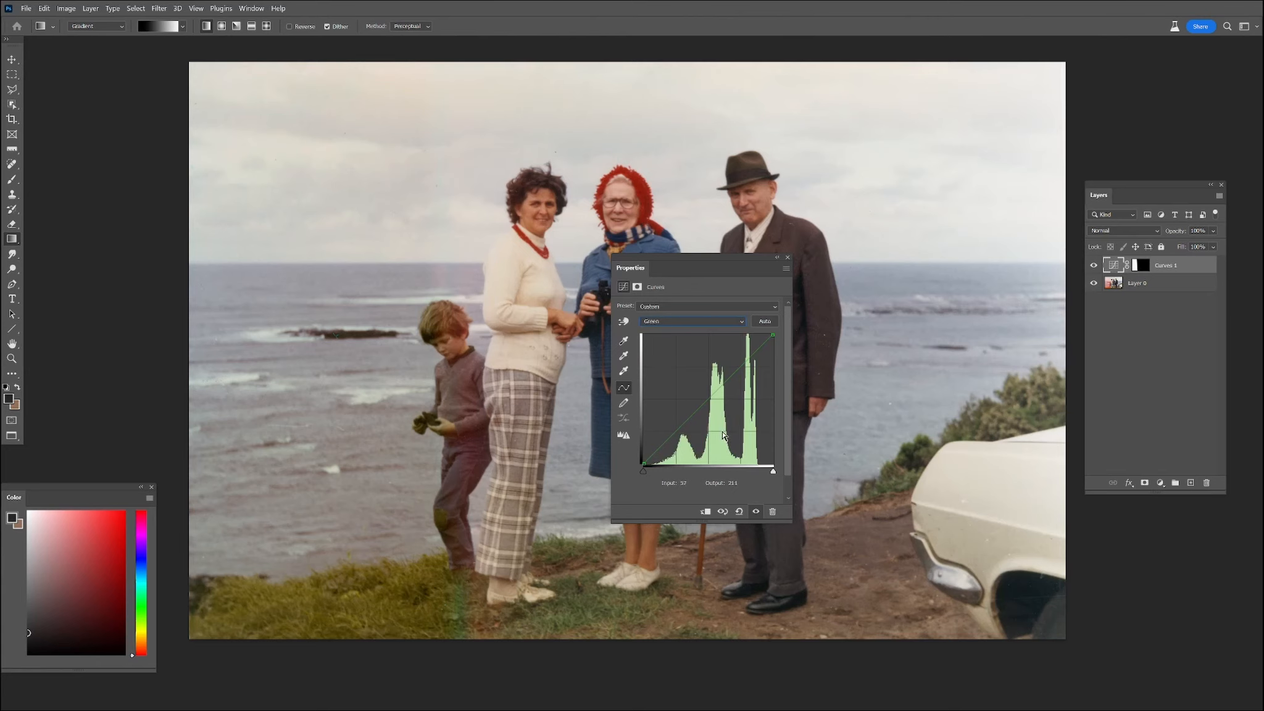
drag(699, 408, 702, 411)
drag(676, 435, 677, 434)
Raise the lower part of the Red channel curve to input 171, output 79, and fine-tune its highlight point
click(674, 321)
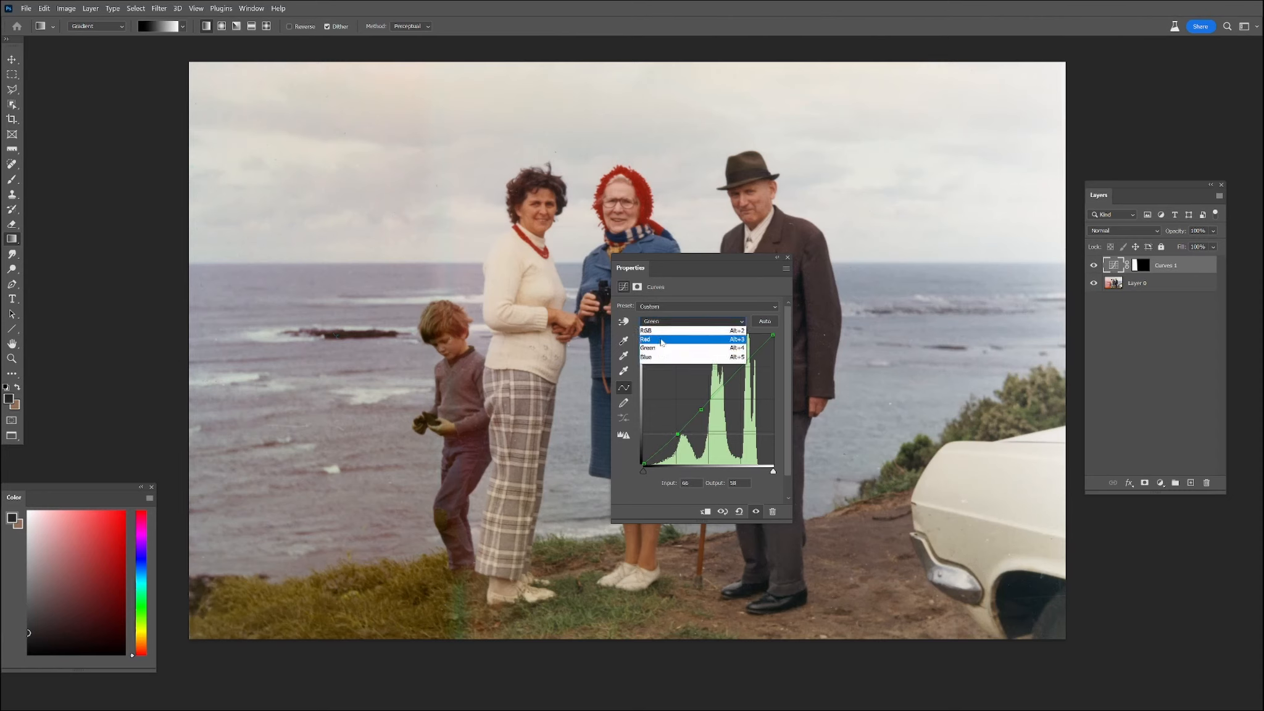
click(660, 341)
drag(700, 457, 729, 425)
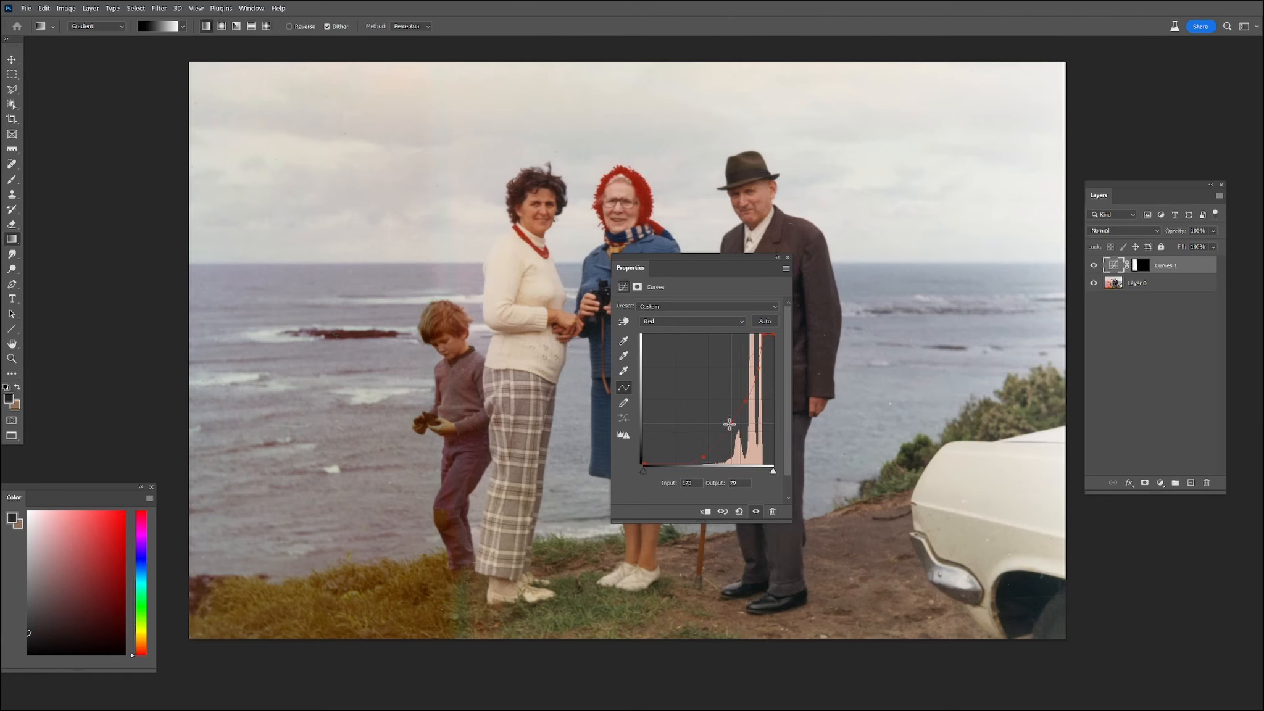
click(759, 369)
drag(760, 368, 759, 366)
Add a highlight point at input 185, output 184 to the Green channel curve and close the Curves settings
click(679, 323)
click(674, 323)
click(670, 322)
click(657, 348)
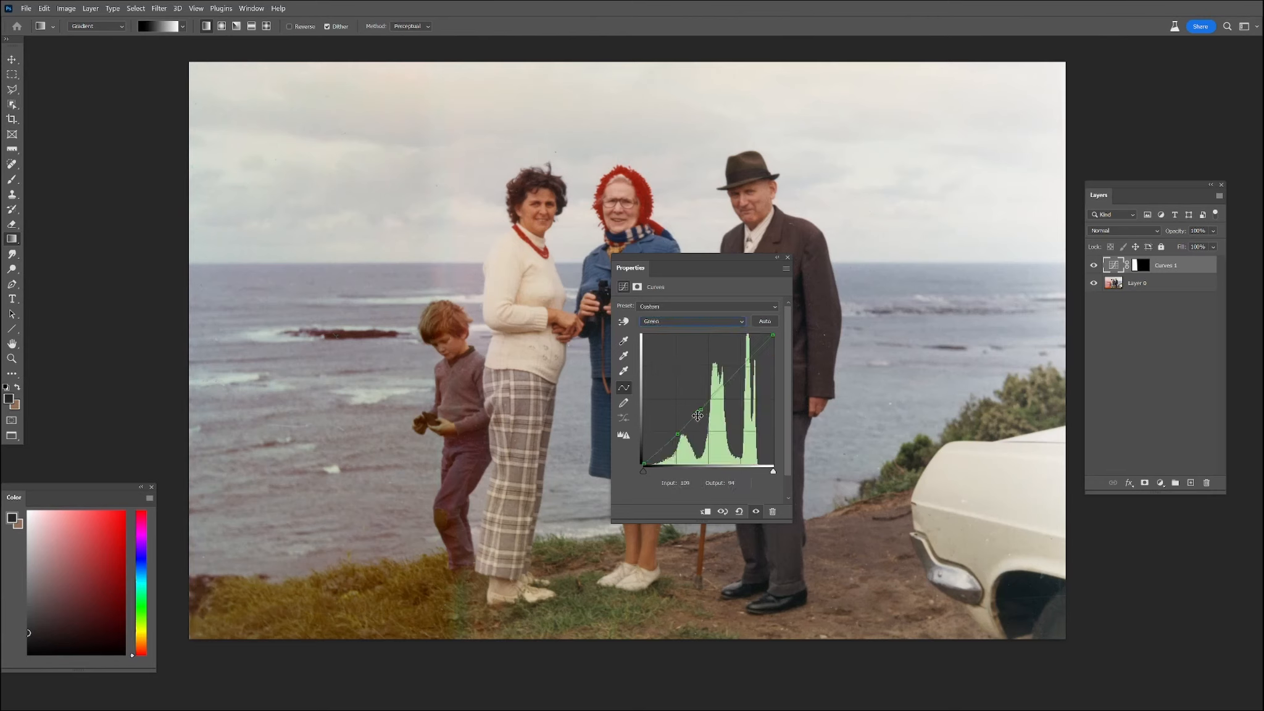
drag(733, 374, 738, 372)
drag(696, 255, 624, 255)
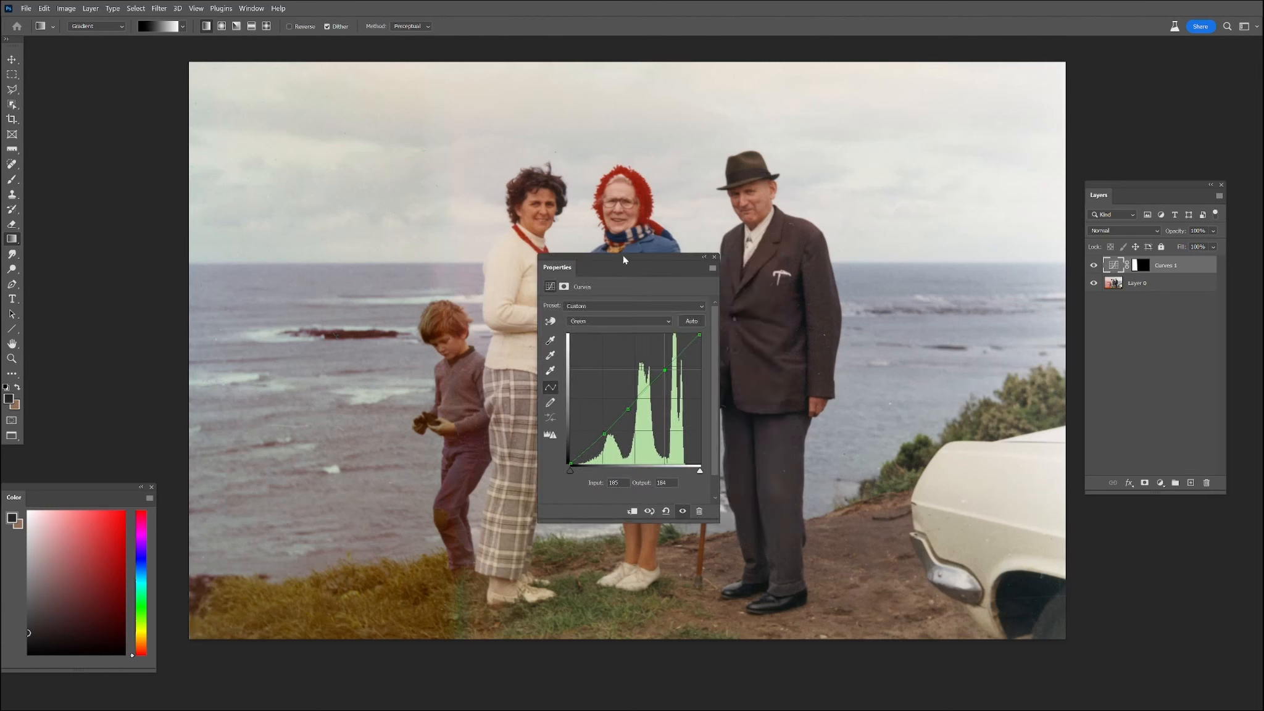
click(713, 257)
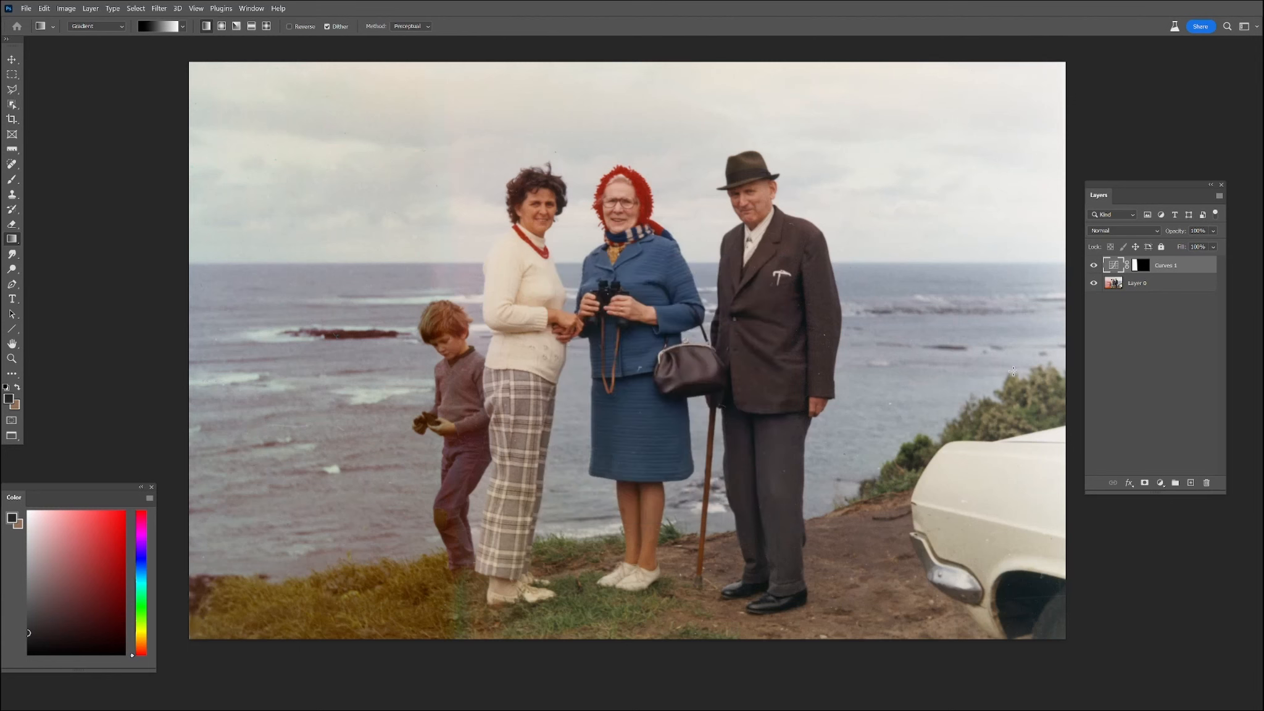
Duplicate the Curves 1 and Layer 0 layers together and merge the two copies into one layer
click(1144, 284)
drag(1166, 283, 1190, 482)
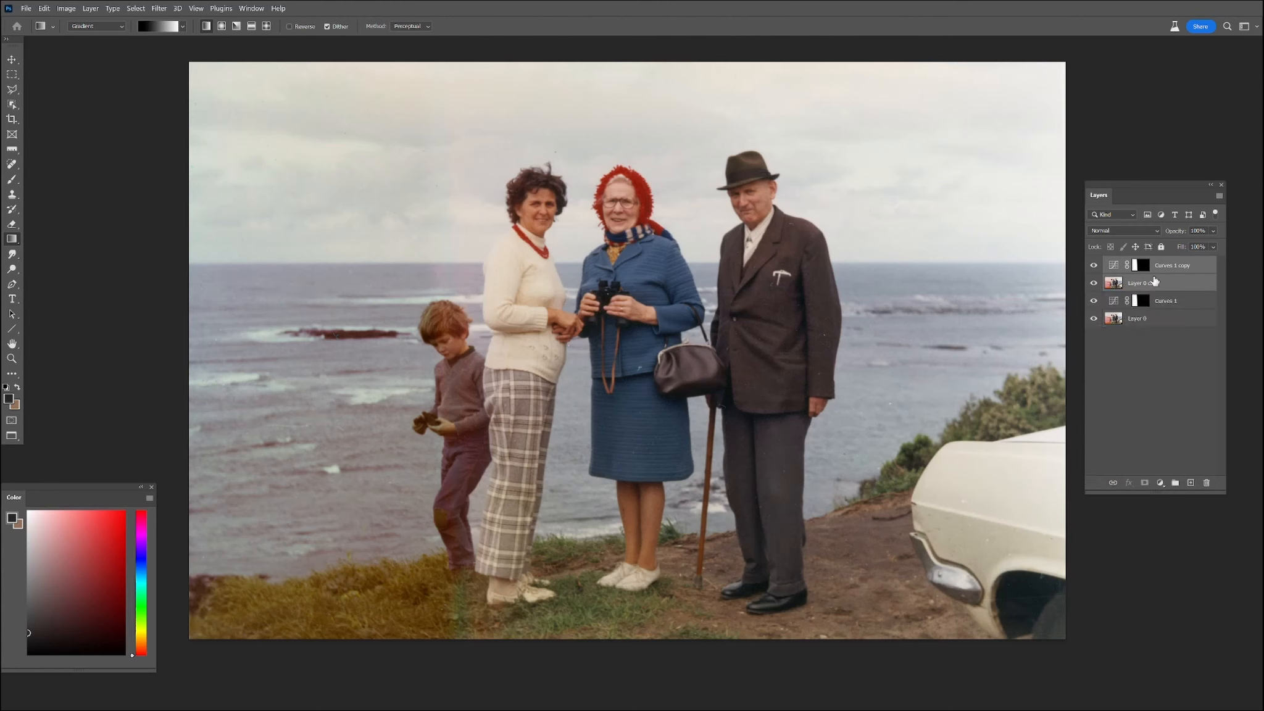
right_click(1158, 283)
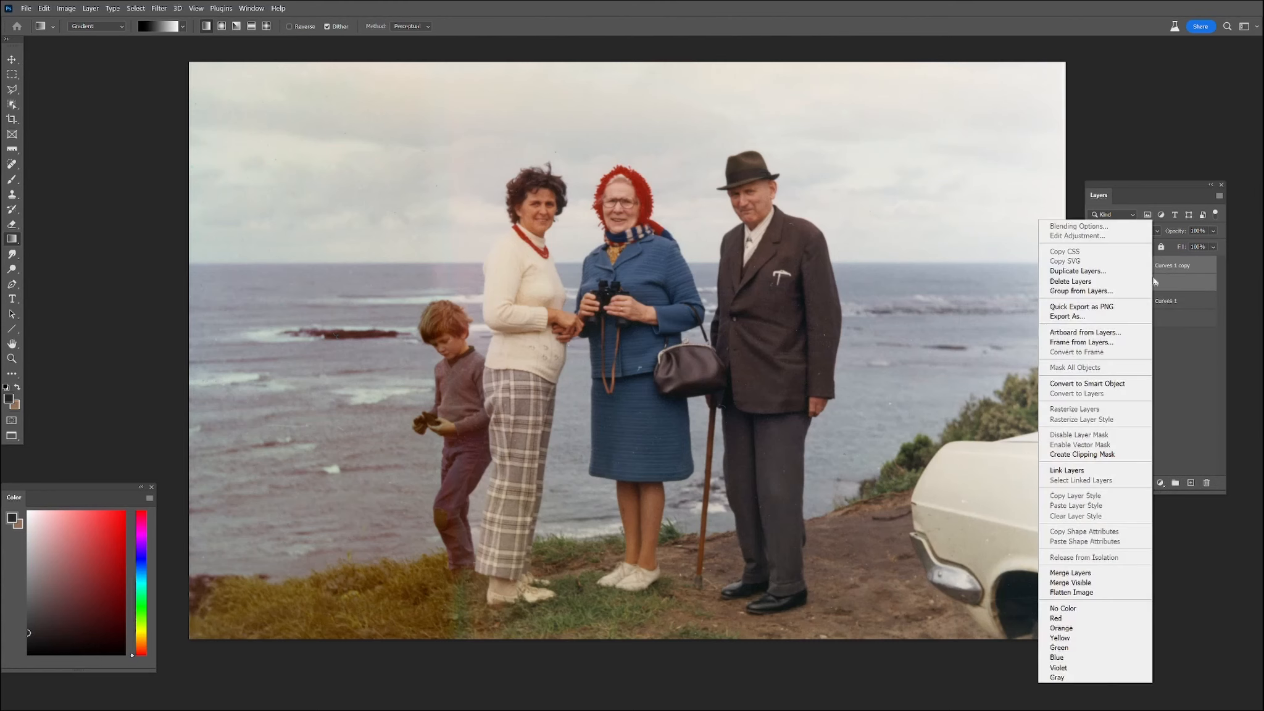
click(1092, 575)
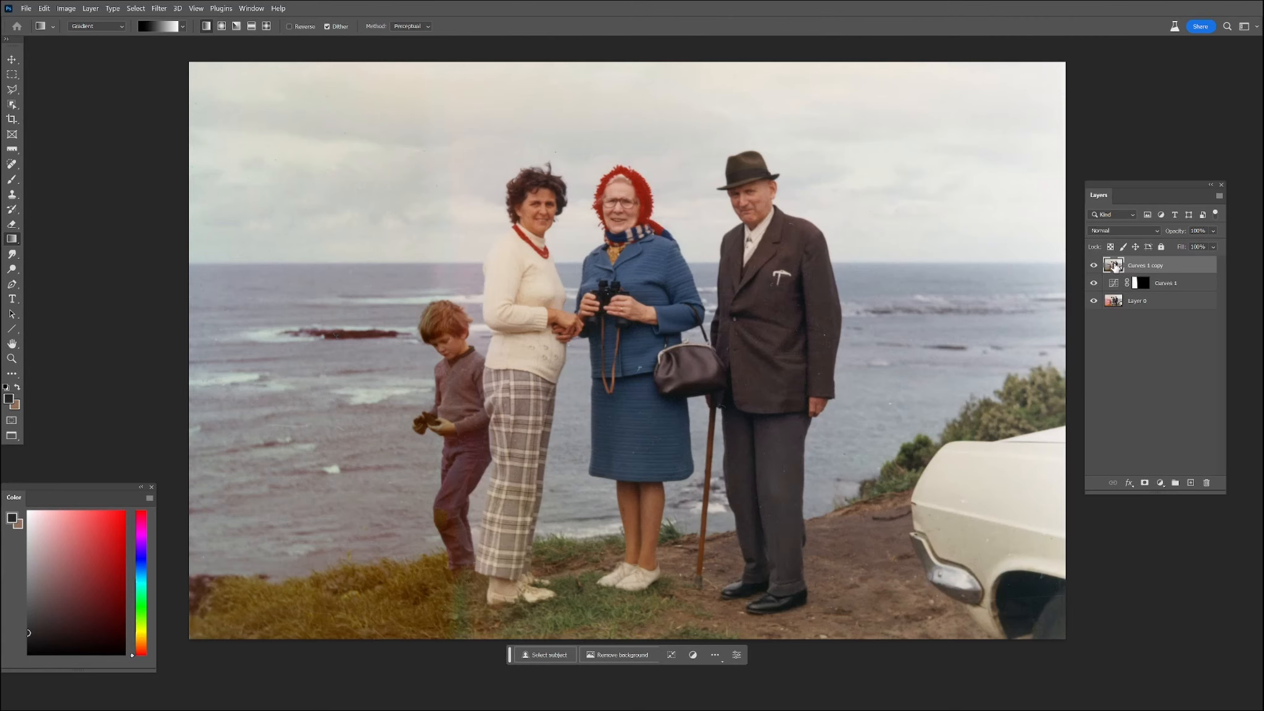
Set the merged layer's blend mode to Color
click(1109, 231)
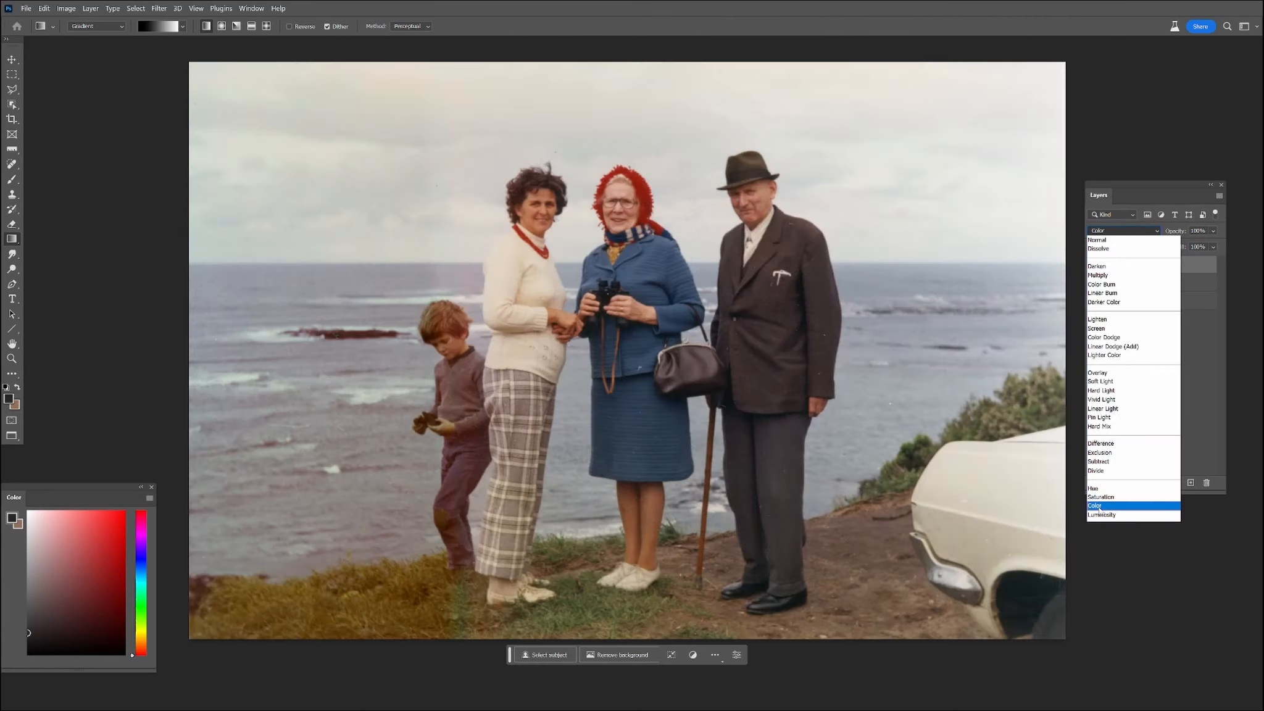
click(1098, 506)
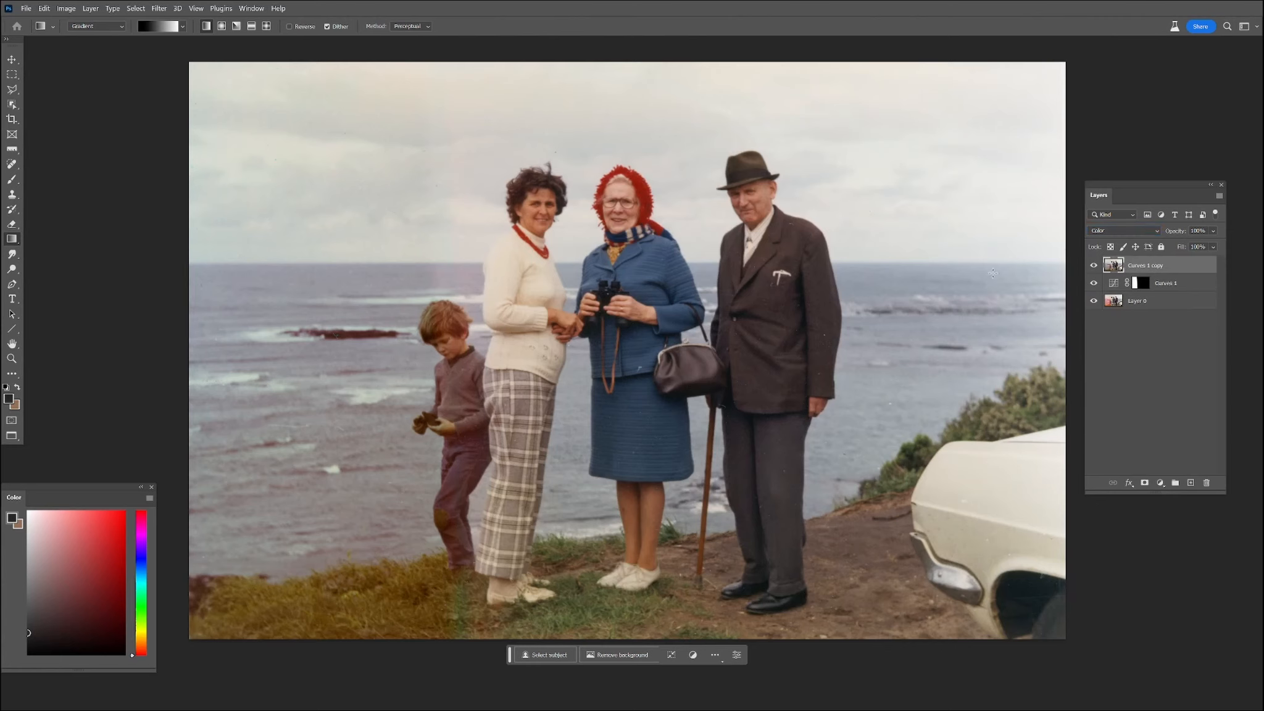
With an enlarged soft Brush, paint green sampled from the healthy grass over the yellow-brown grass beneath the boy
click(12, 179)
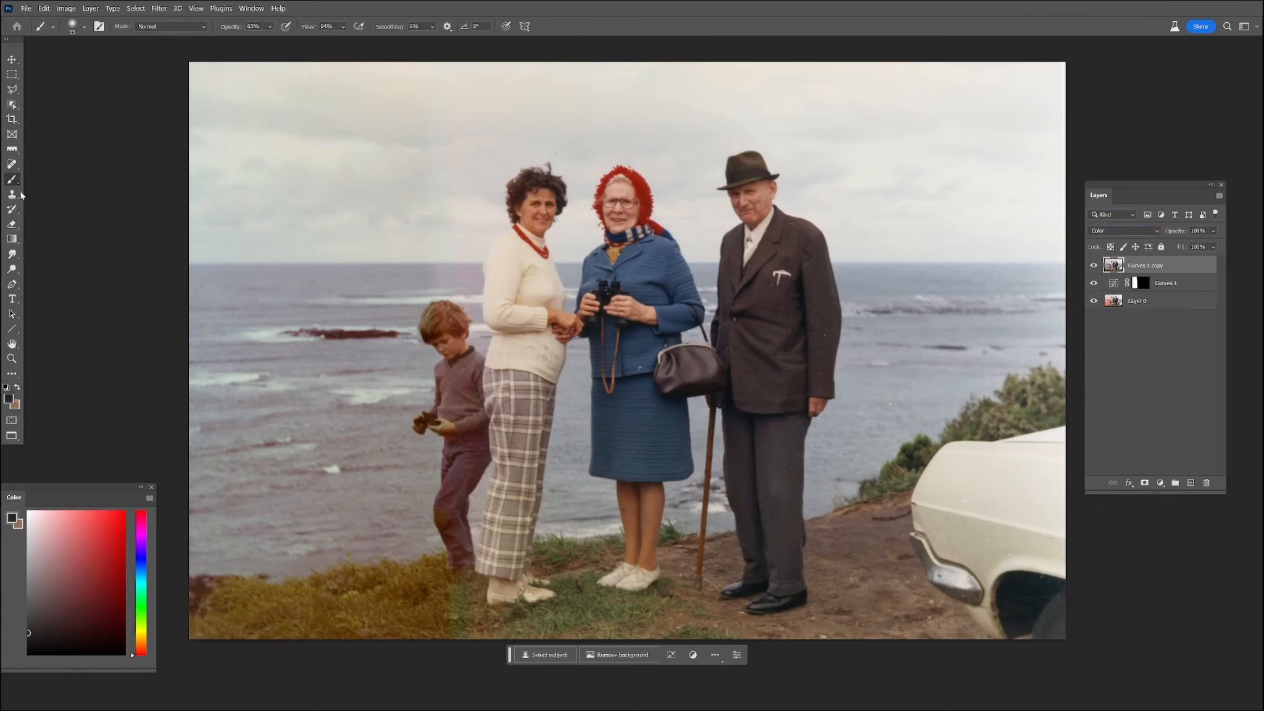
alt+click(587, 611)
key(bracketright)
key(bracketright)
key(bracketright)
key(bracketright)
key(bracketright)
key(bracketright)
key(bracketright)
key(bracketright)
mouse_move(439, 599)
mouse_down()
mouse_move(421, 608)
mouse_move(403, 587)
mouse_move(328, 610)
mouse_up()
mouse_move(446, 635)
mouse_down()
mouse_move(436, 608)
mouse_move(378, 598)
mouse_move(337, 645)
mouse_move(367, 628)
mouse_move(561, 615)
mouse_move(328, 632)
mouse_move(292, 628)
mouse_move(285, 603)
mouse_move(230, 613)
mouse_move(220, 635)
mouse_move(228, 598)
mouse_move(360, 575)
mouse_move(365, 593)
mouse_move(441, 564)
mouse_move(427, 602)
mouse_up()
alt+click(561, 616)
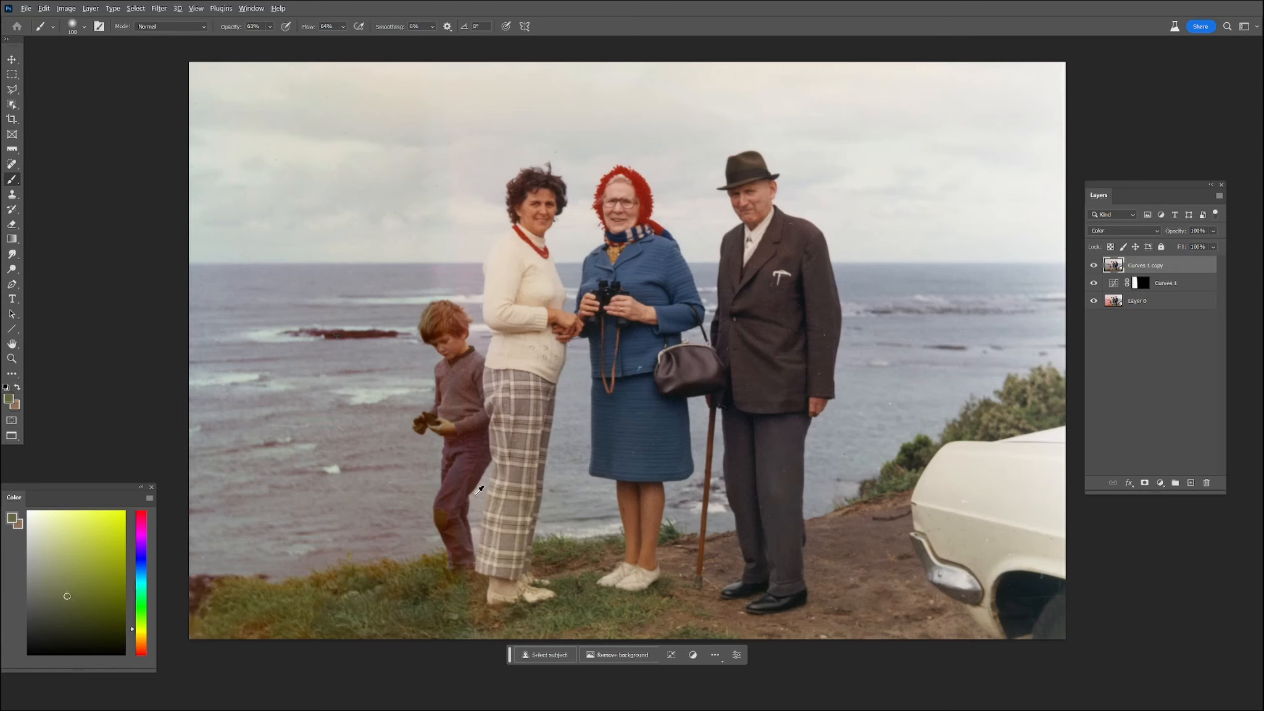
Recolor the boy's discolored trousers and hair and the pinkish water beside him with colors sampled from unaffected areas nearby
alt+click(446, 484)
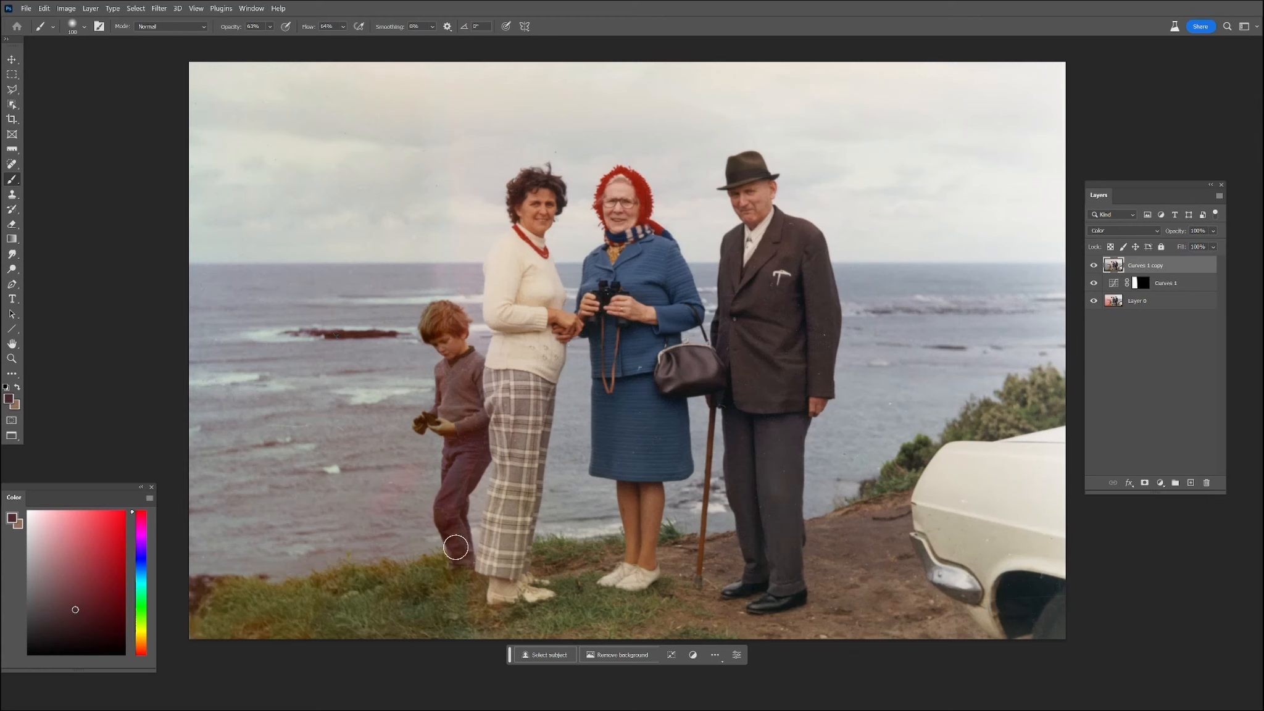
alt+click(411, 510)
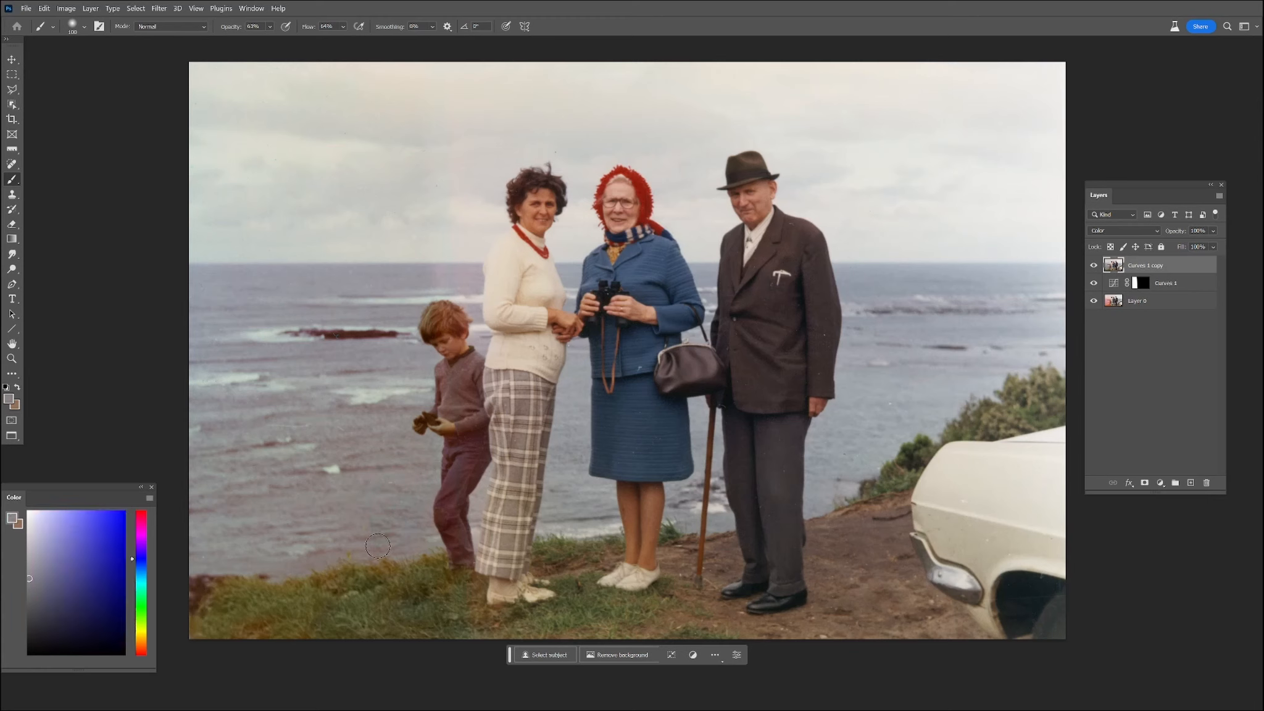
alt+click(458, 312)
Paint out the pink band in the sky and along the sea horizon with colors sampled from clean sky and water
alt+click(488, 117)
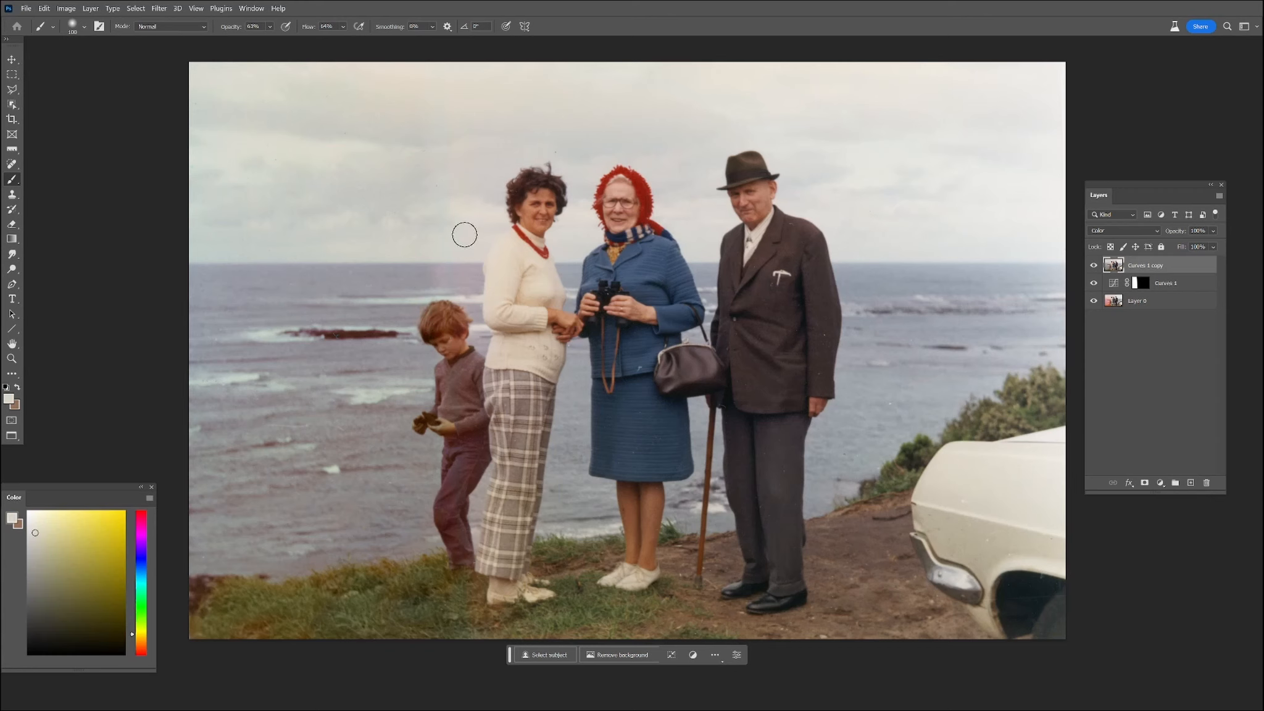
alt+click(906, 285)
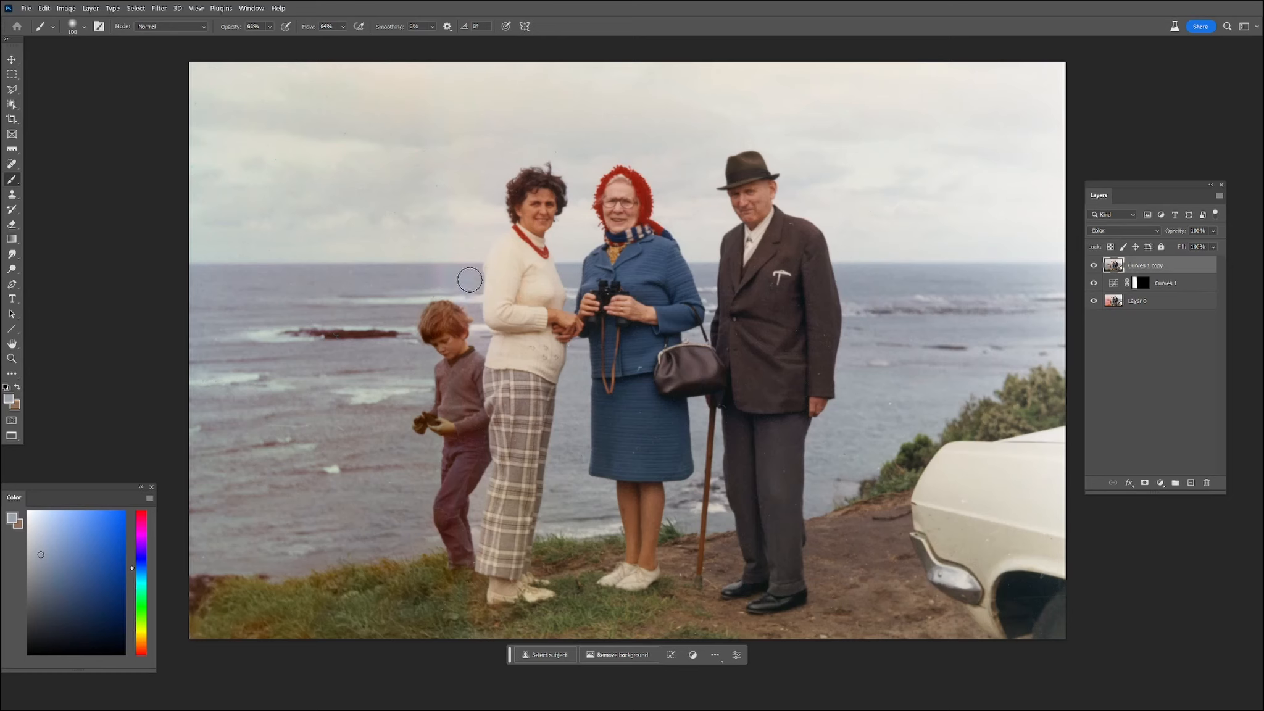
alt+click(465, 181)
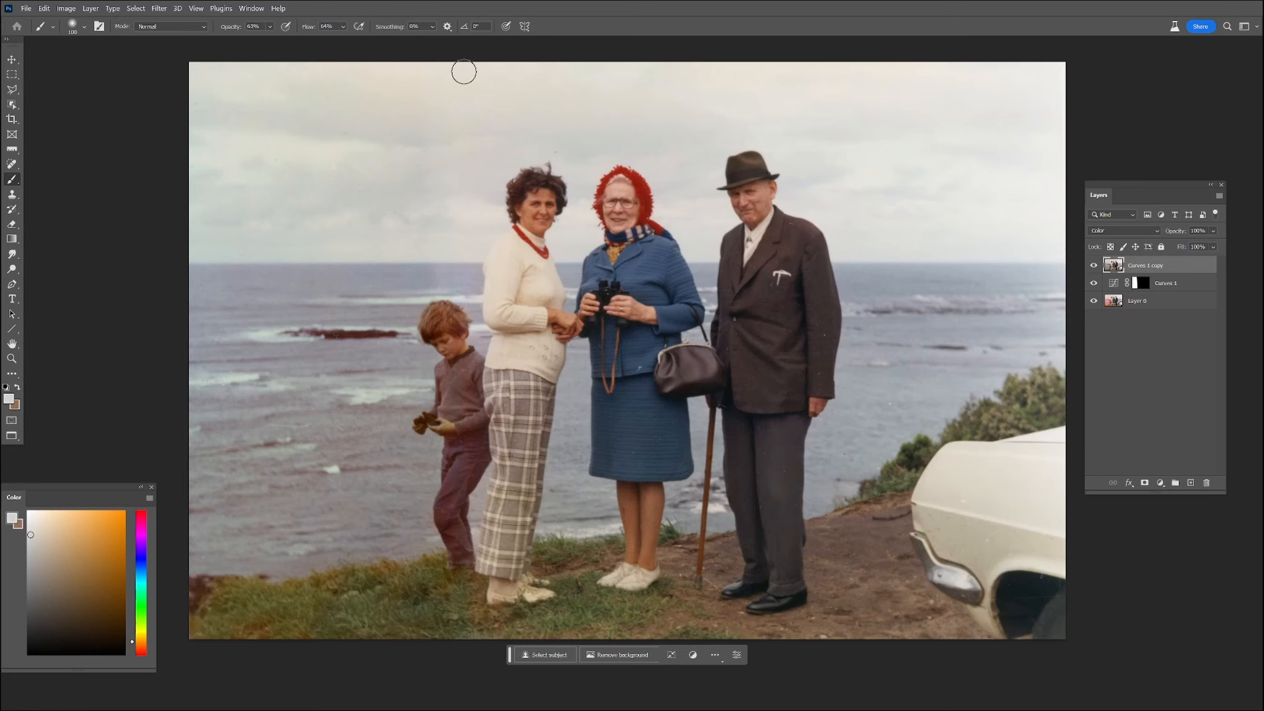
Recolor the remaining brown grass in the photo's lower left with sampled green, and the water above it with sampled gray
alt+click(587, 613)
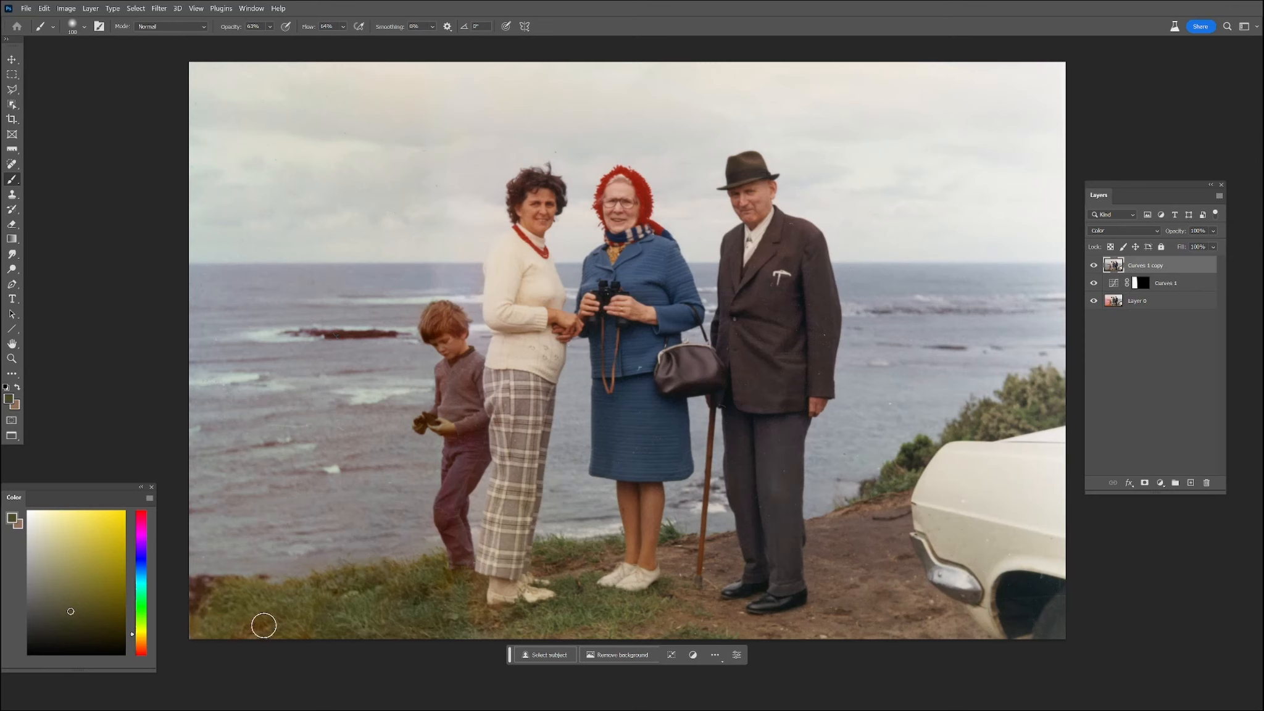
alt+click(569, 504)
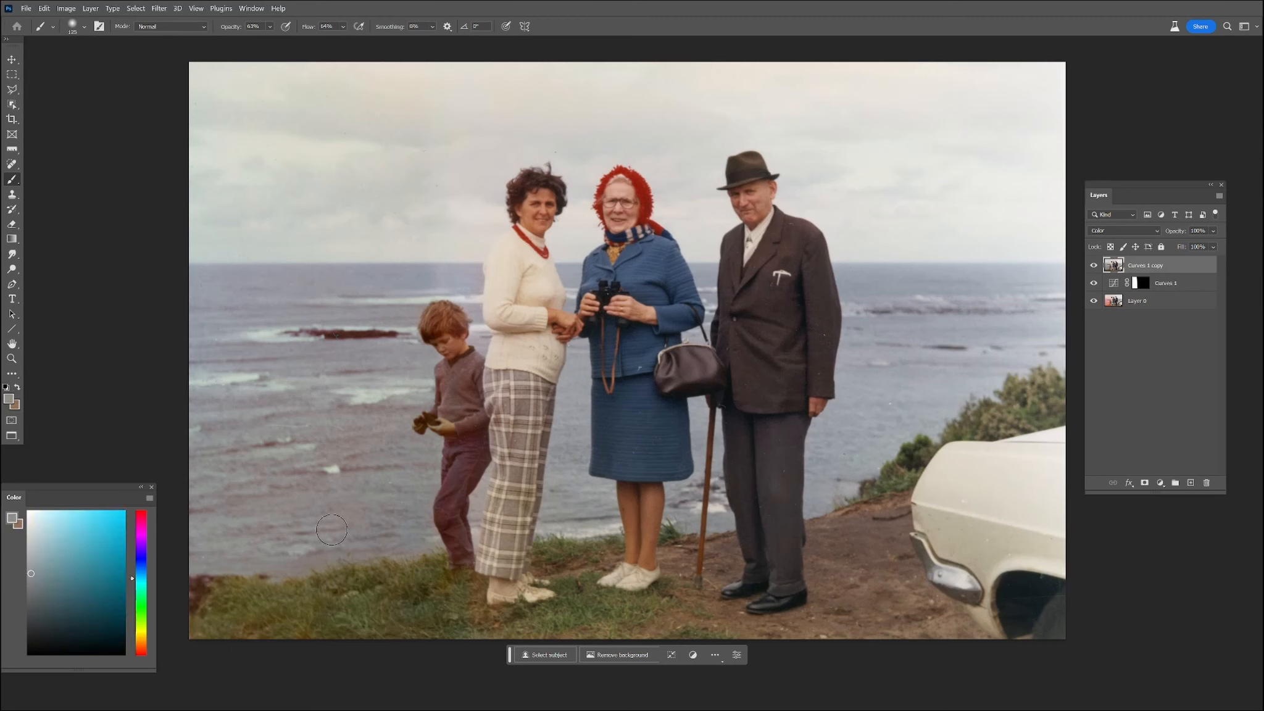
key(bracketright)
key(bracketright)
key(bracketright)
key(bracketright)
Neutralize the red rock and surrounding sea with a sampled blue-gray, and even out the sky with a sampled sky tone
scroll(407, 314, up, 2)
alt+click(373, 253)
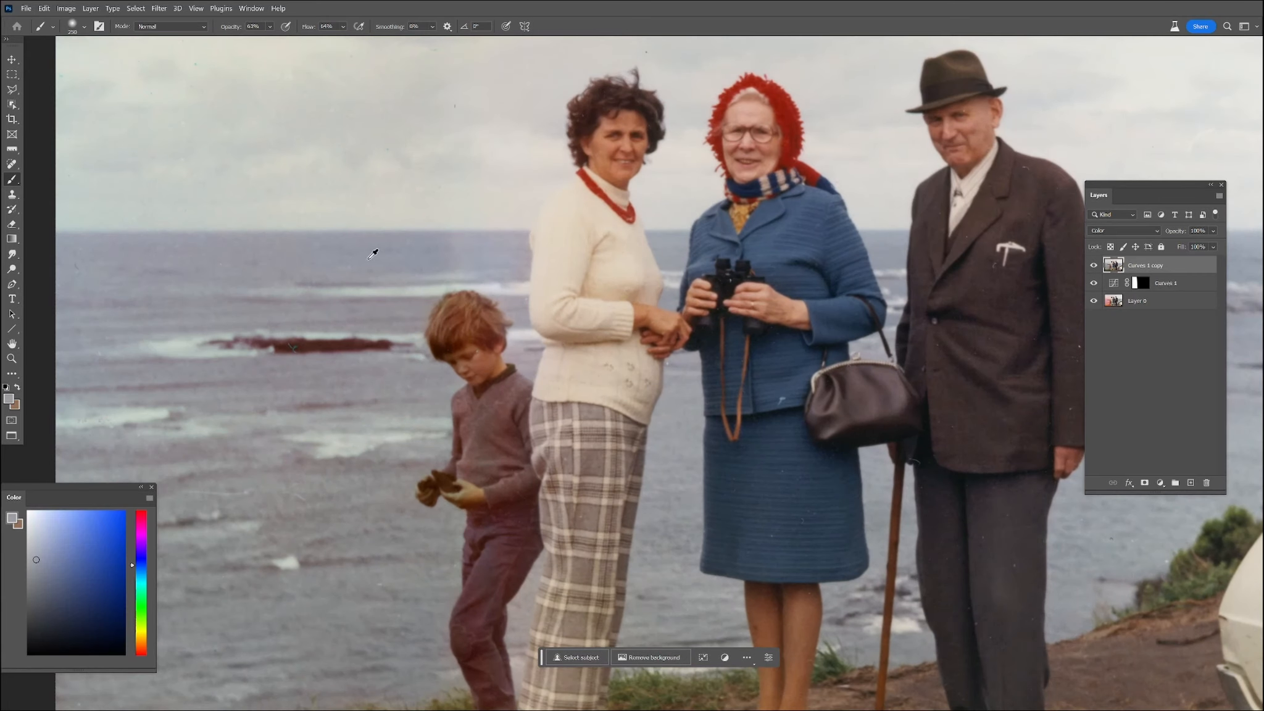
key(bracketleft)
key(bracketleft)
key(bracketleft)
key(bracketleft)
key(bracketleft)
scroll(226, 410, down, 2)
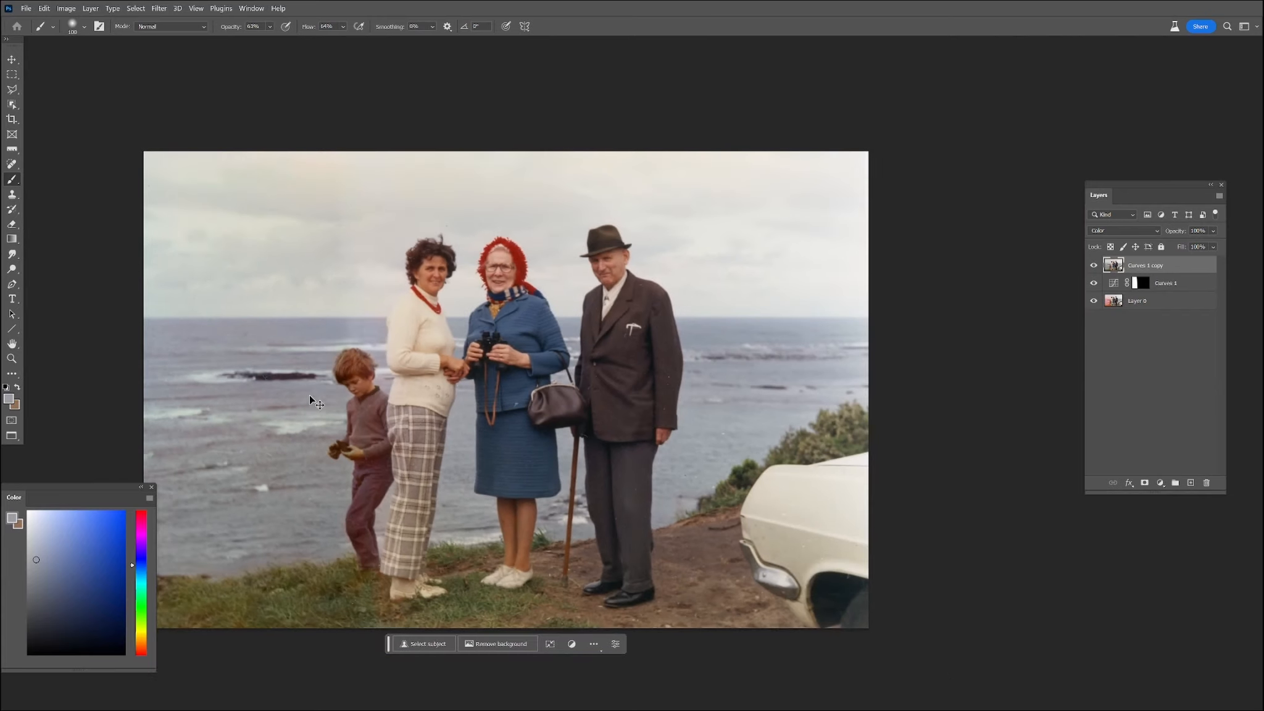
alt+click(392, 200)
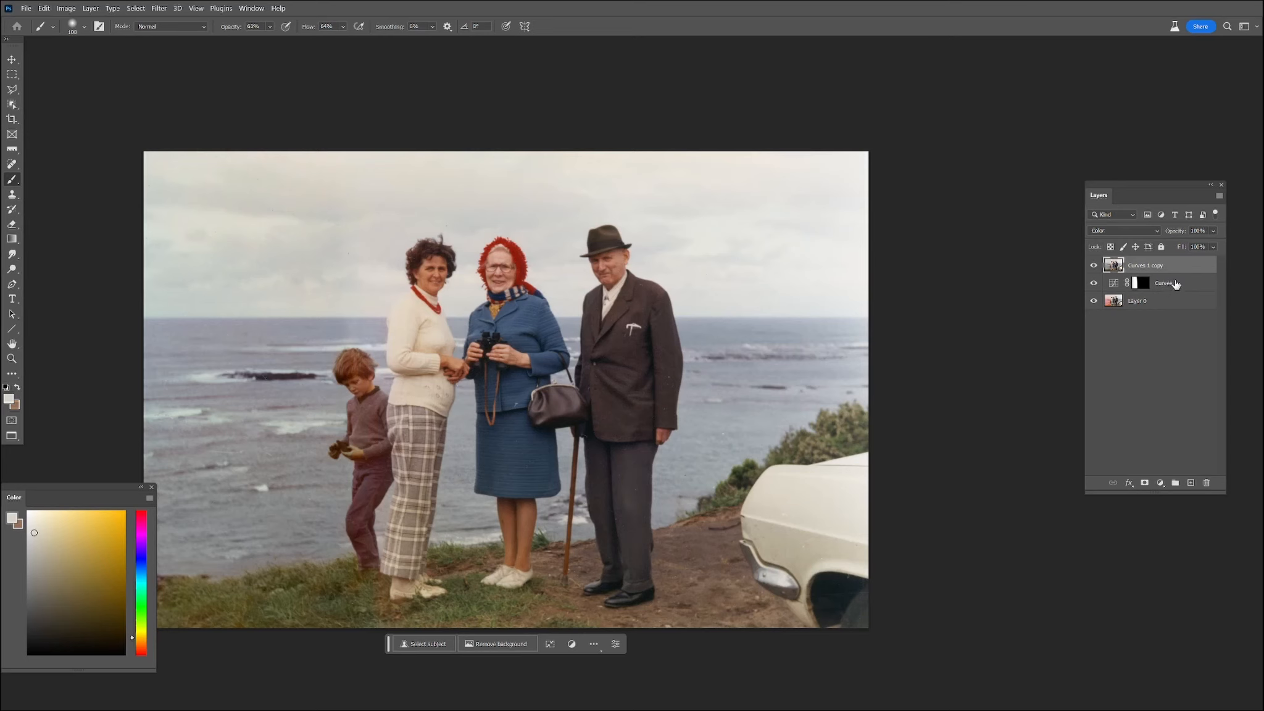
Add a Levels adjustment layer above the painted layer and slightly brighten its midtones
click(1159, 485)
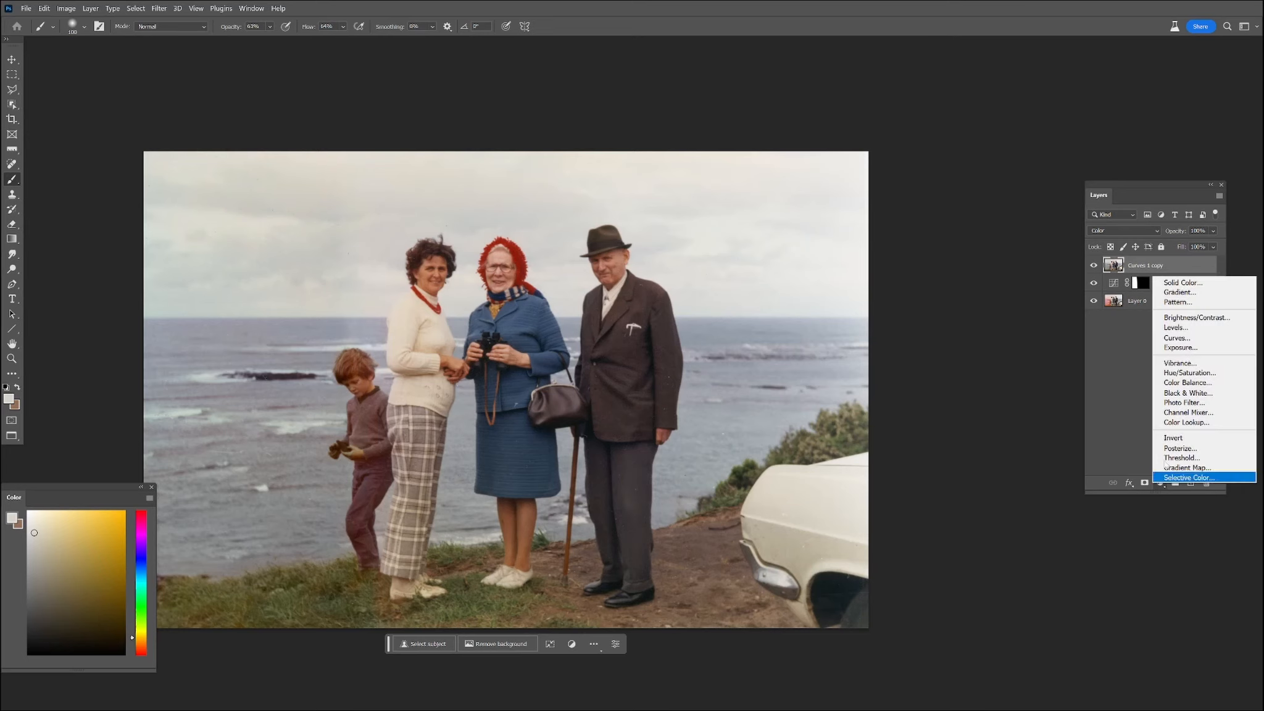
click(1165, 327)
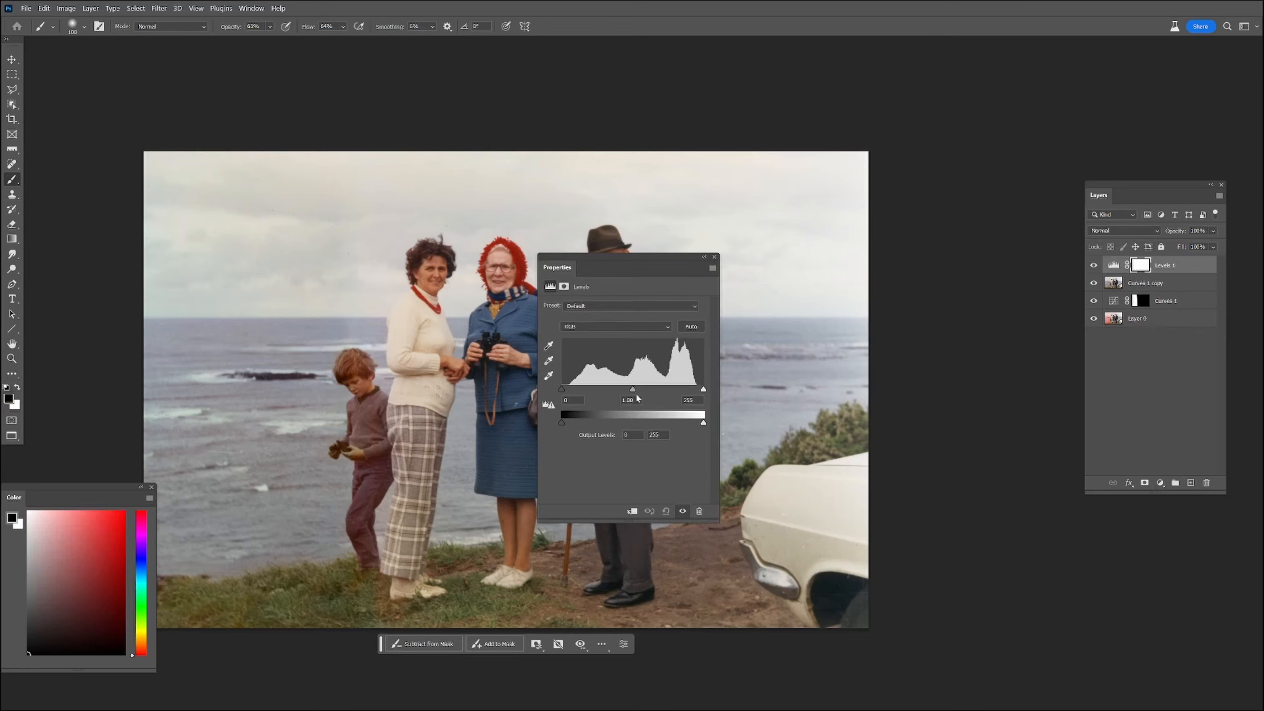
drag(637, 393, 630, 397)
click(715, 257)
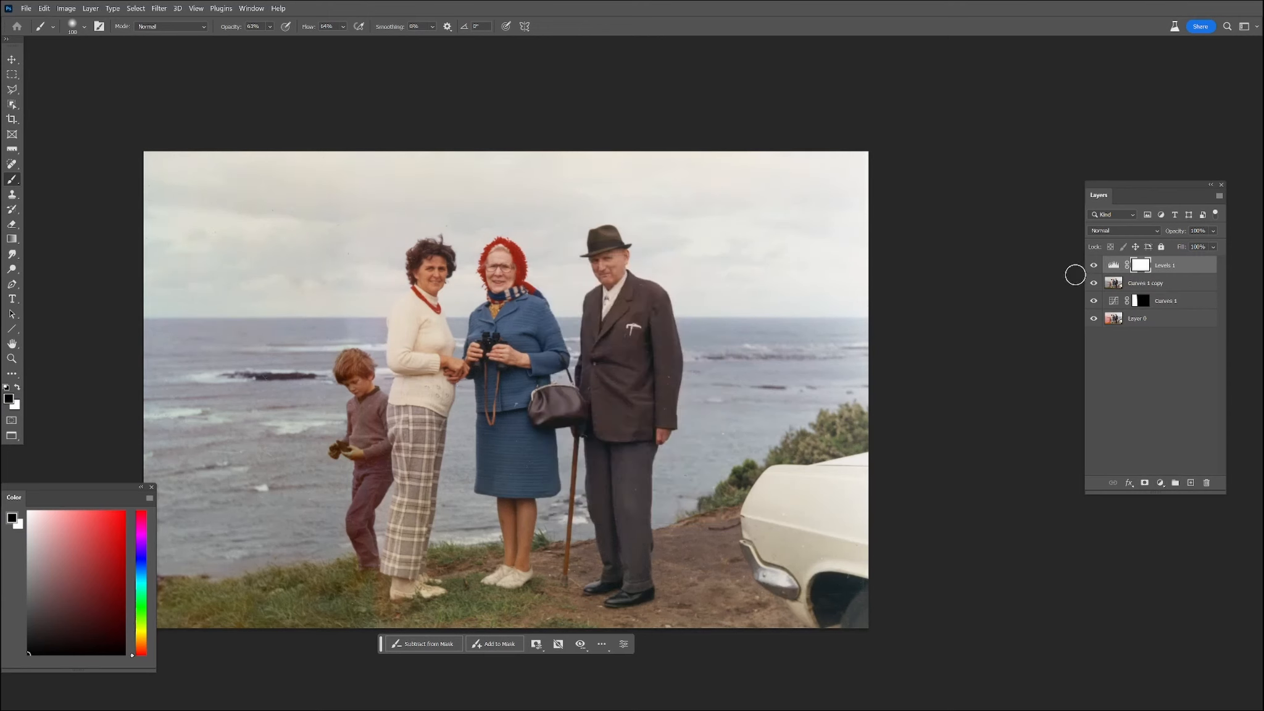
Replace the Levels 1 mask with an inverted version of the Curves 1 mask, and combine the photo layers beneath into one
drag(1141, 301, 1142, 269)
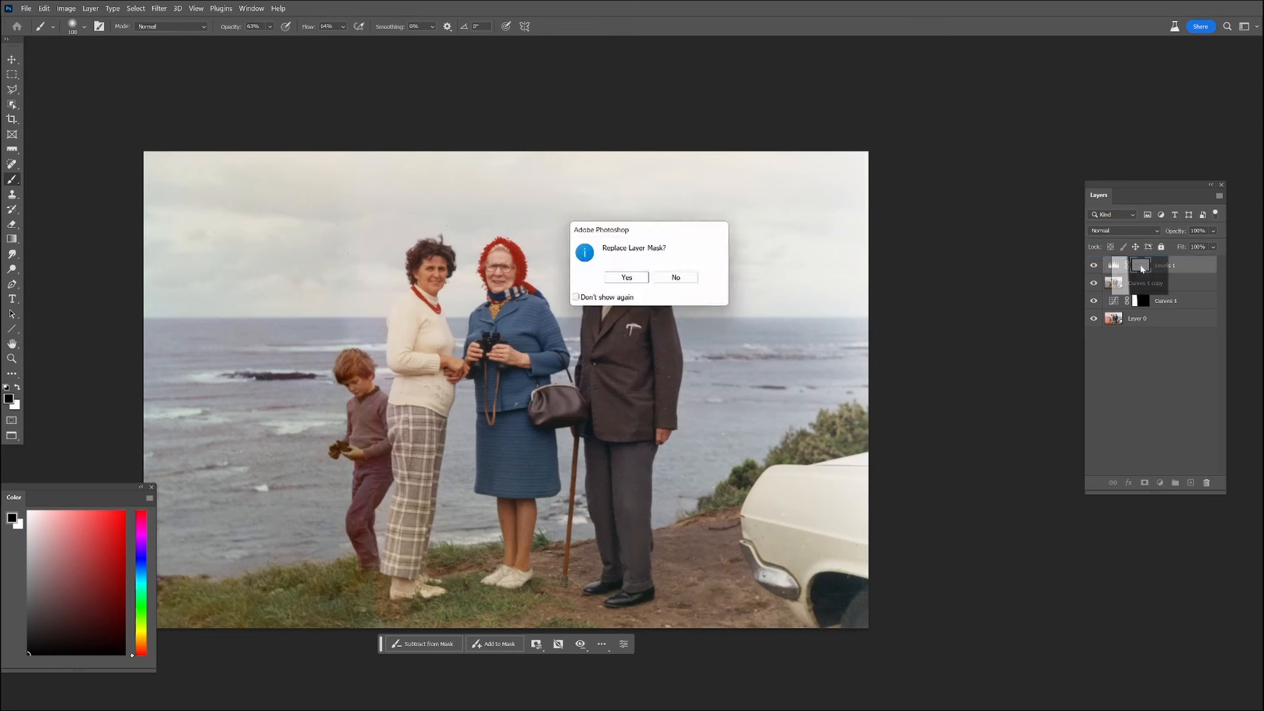
click(626, 277)
drag(1130, 283, 1140, 298)
drag(1139, 293, 1207, 482)
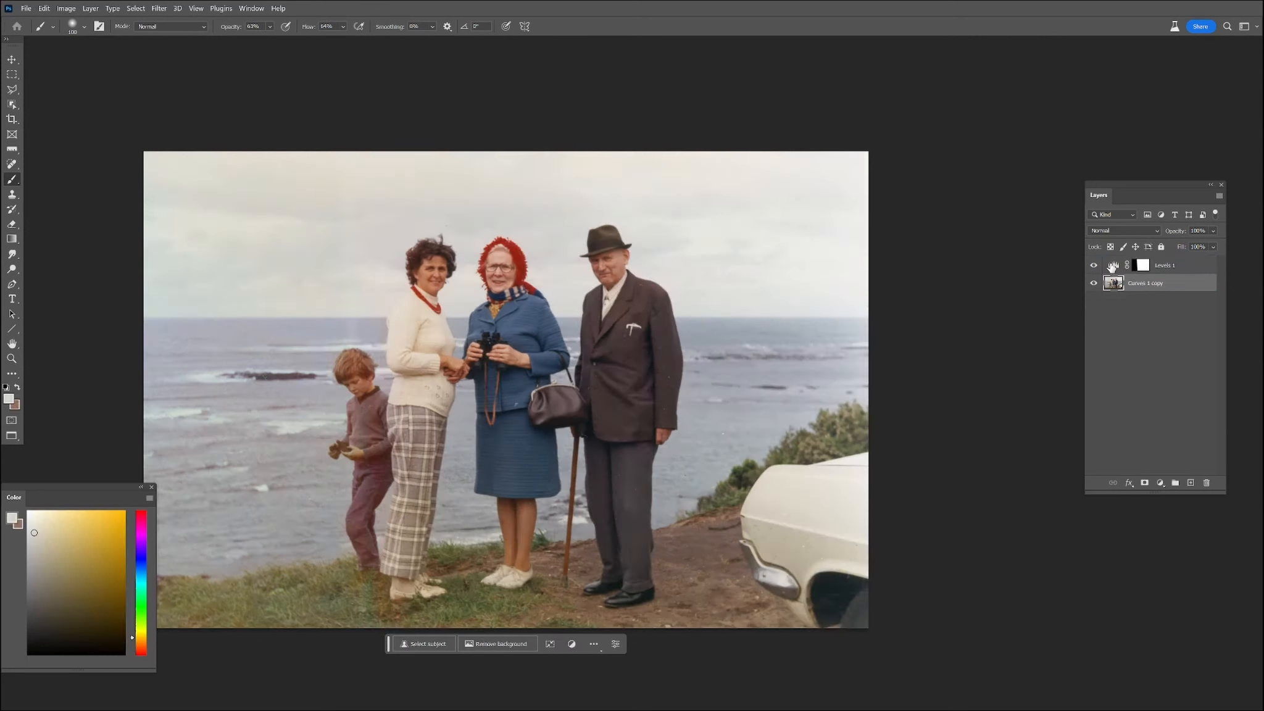
Try inverting the Levels 1 mask and setting its midtone value to 0.88 to darken the photo's stained side
click(1112, 266)
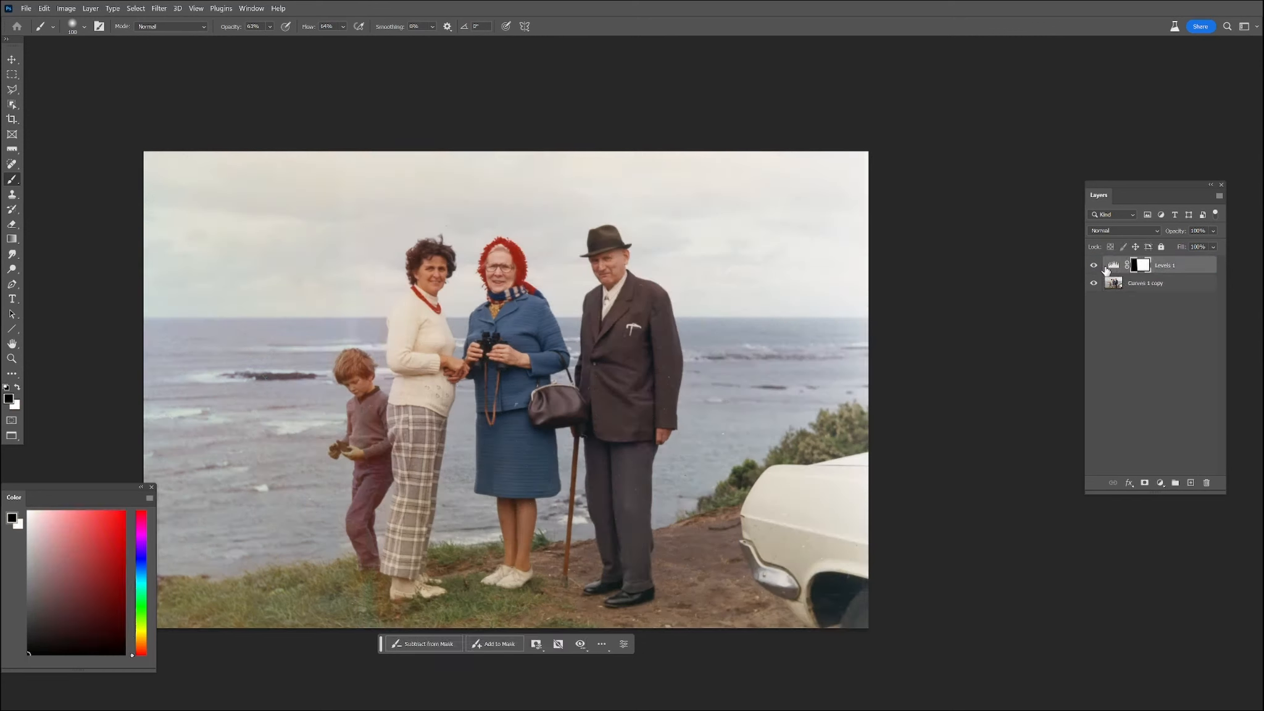
double_click(1111, 266)
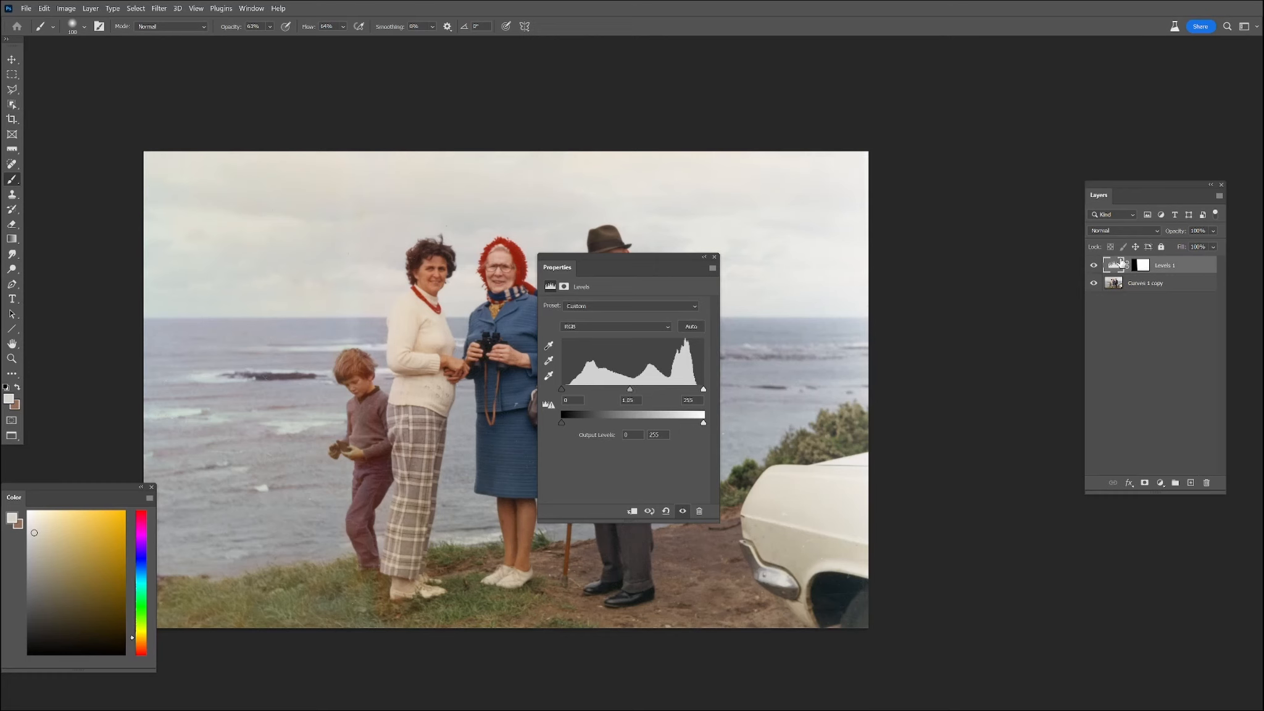
click(1140, 266)
key(ctrl+i)
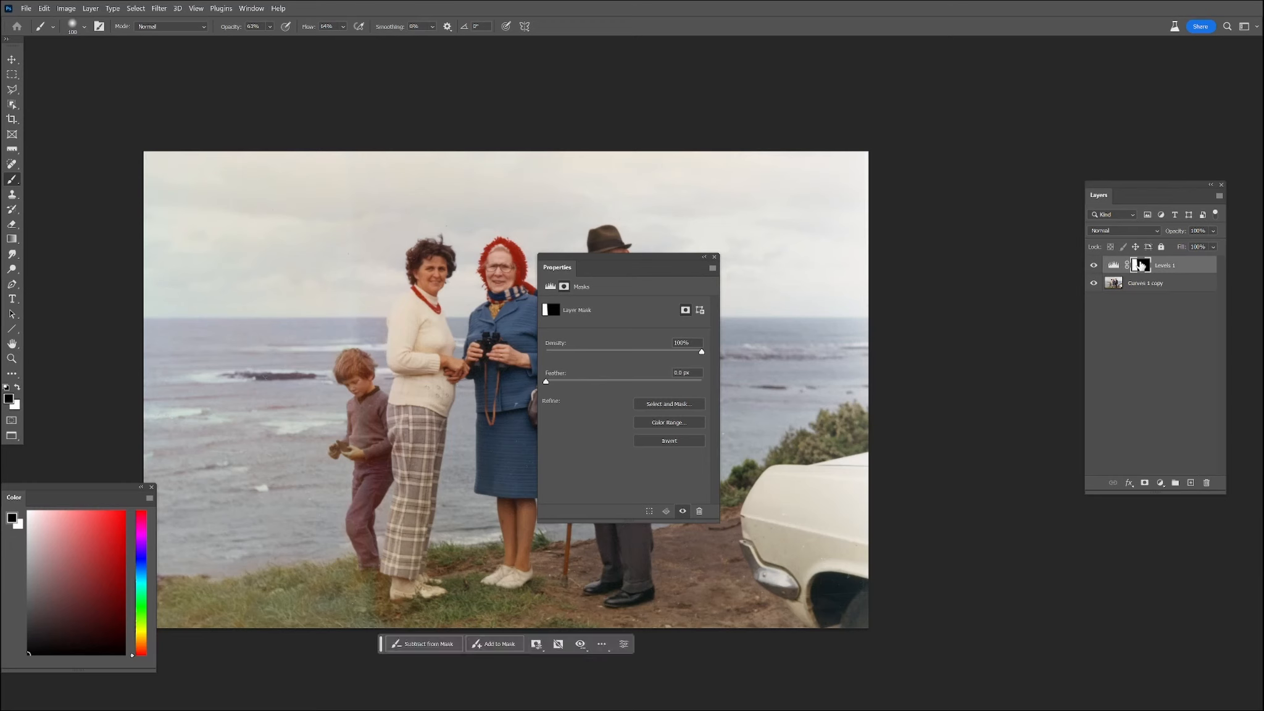
key(alt+i)
key(Escape)
click(1113, 266)
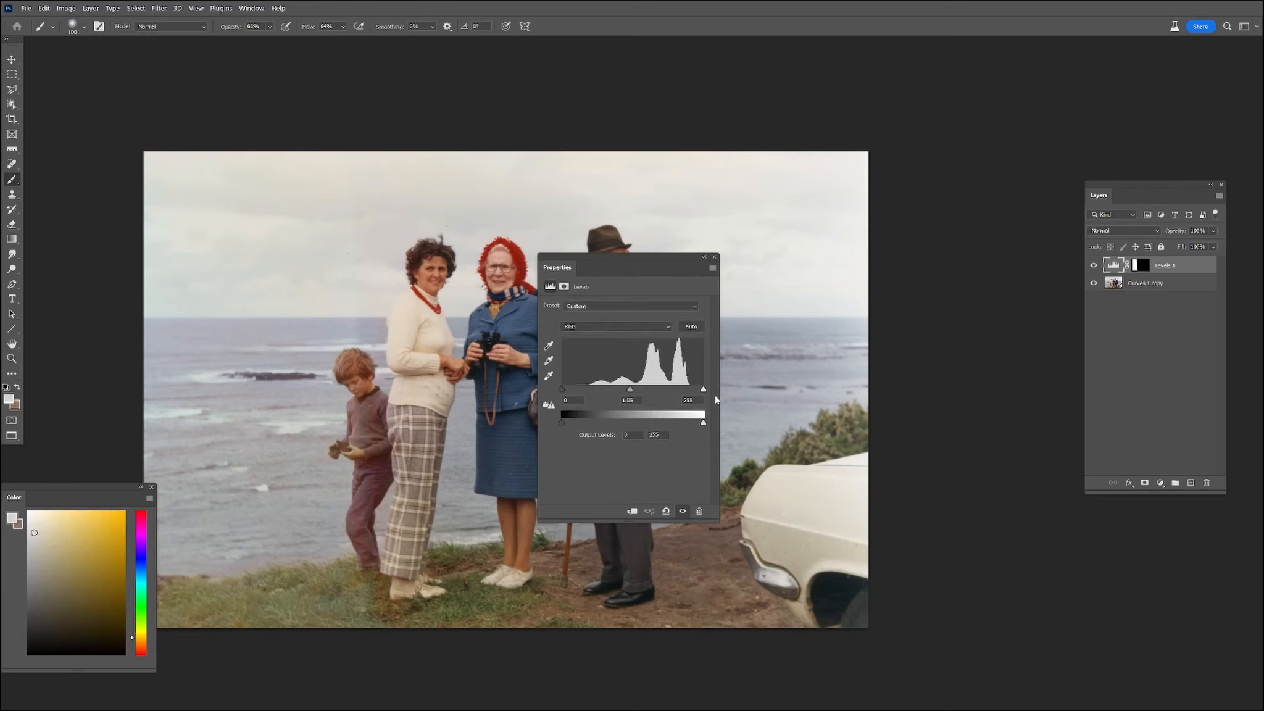
drag(631, 391, 642, 391)
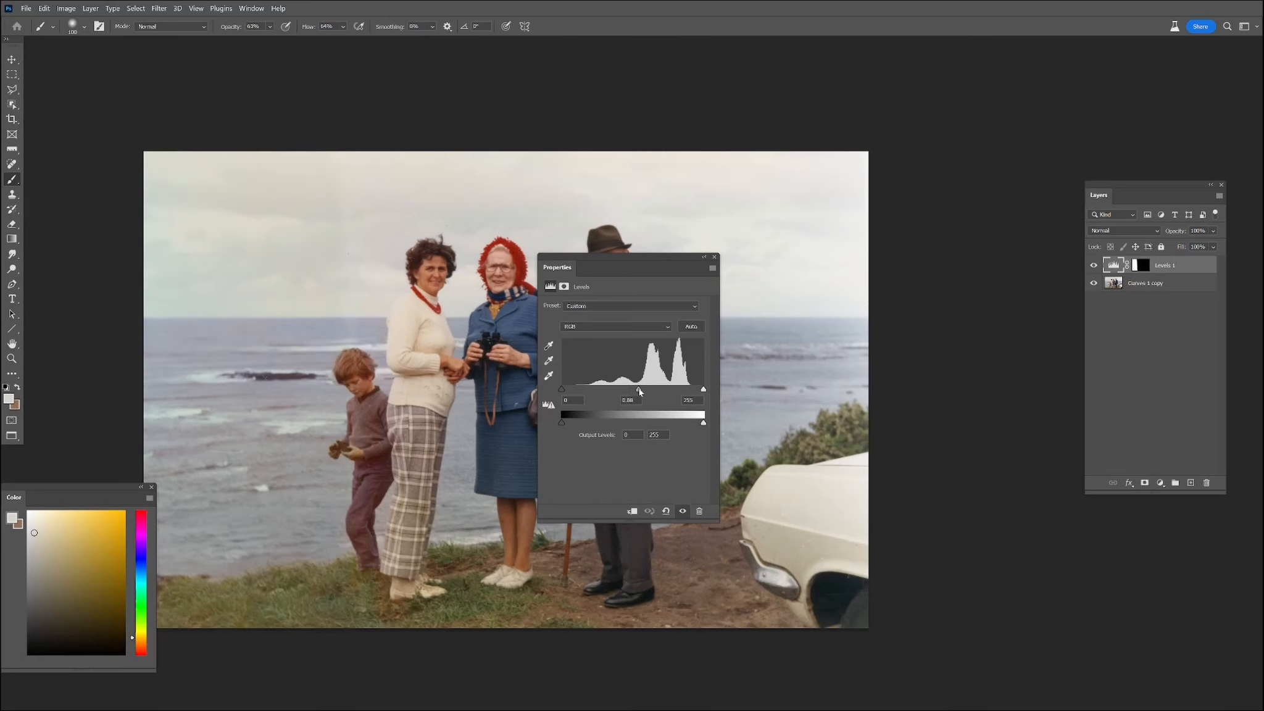
click(714, 257)
Try merging Levels 1 with the photo layer and adding a blank layer with a different blend mode for painting the grass
shift+click(1142, 283)
right_click(1138, 282)
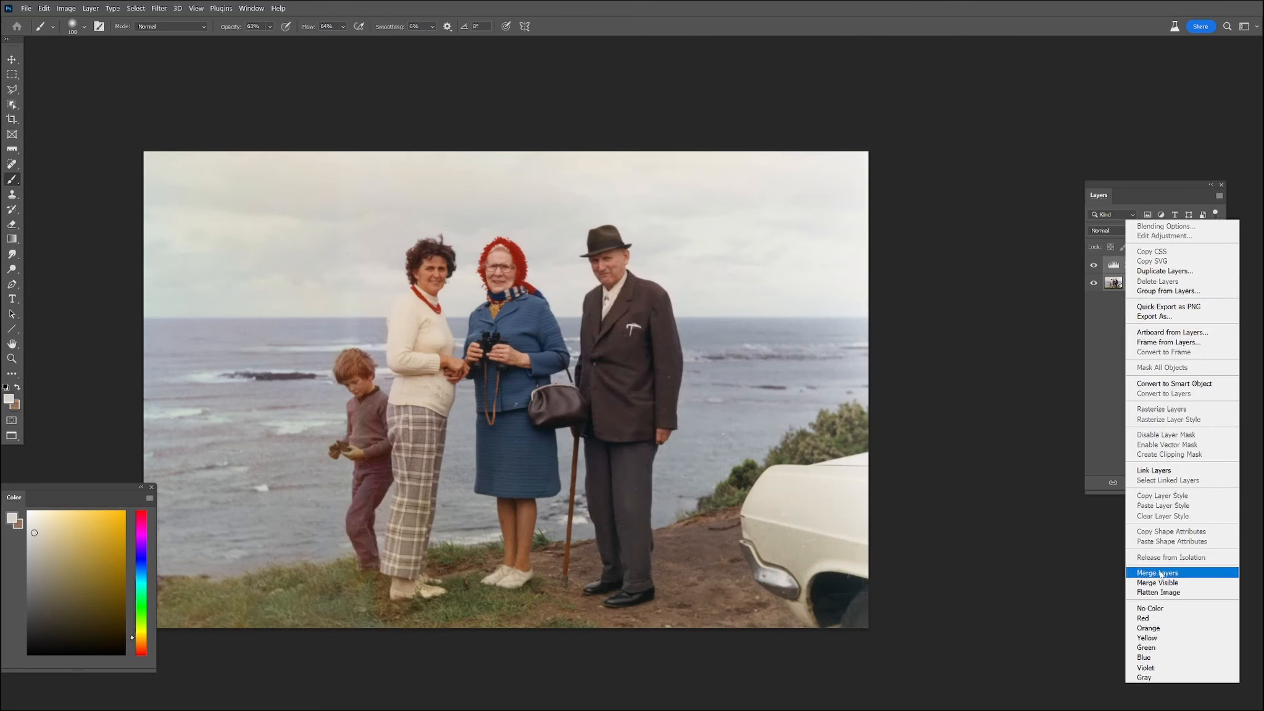
click(1154, 573)
click(1192, 483)
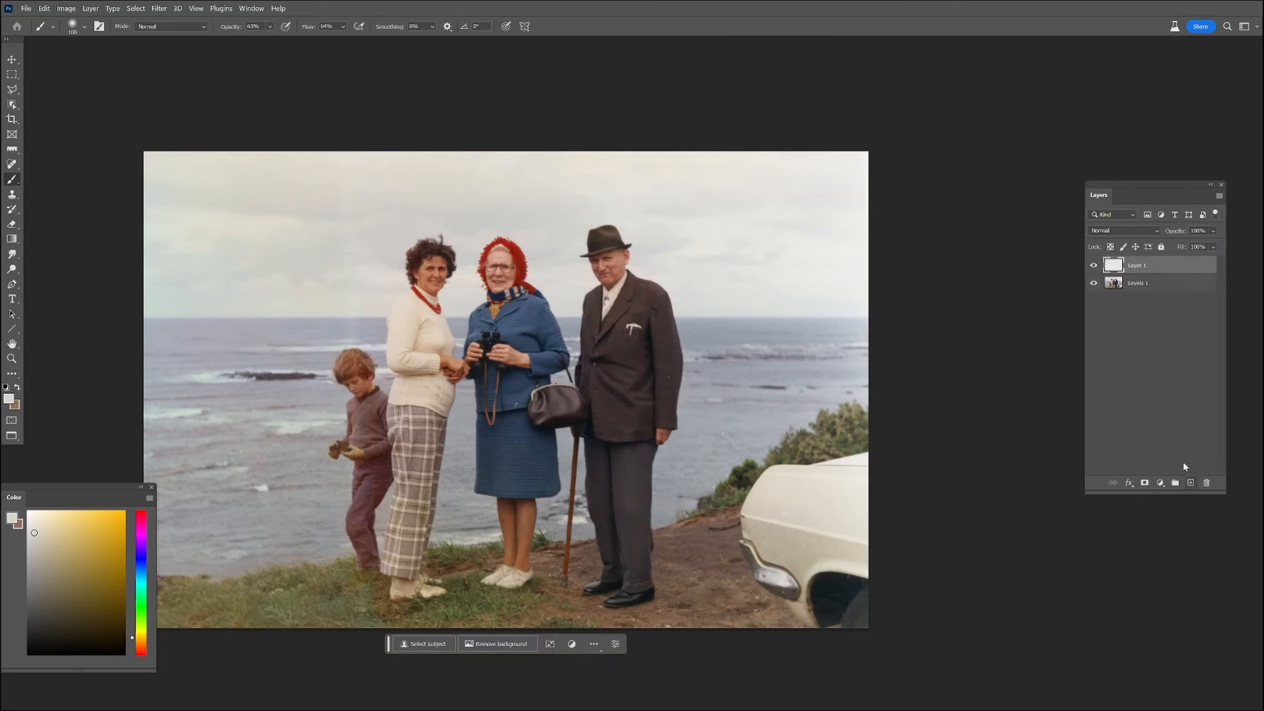
click(1121, 231)
click(1111, 505)
alt+click(452, 601)
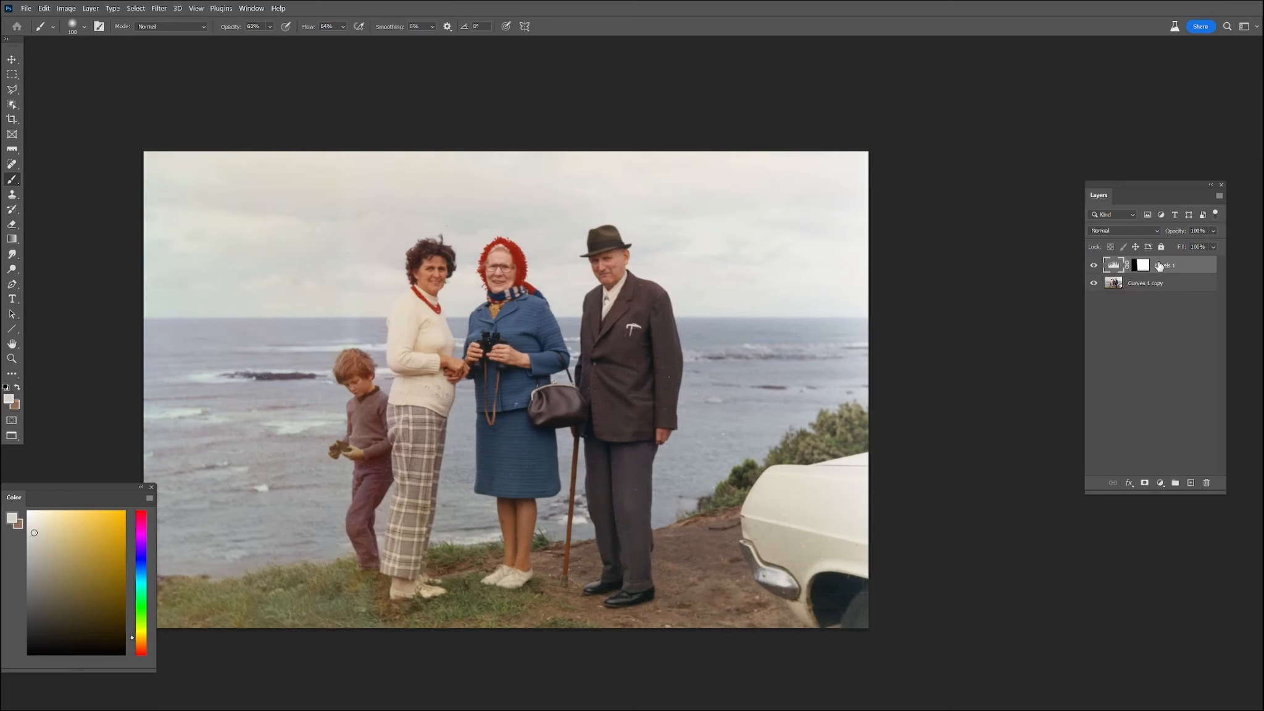
On the Curves 1 copy layer, remove blemishes from the woman's plaid trousers and the boy's sleeve with the Spot Healing Brush
click(1159, 281)
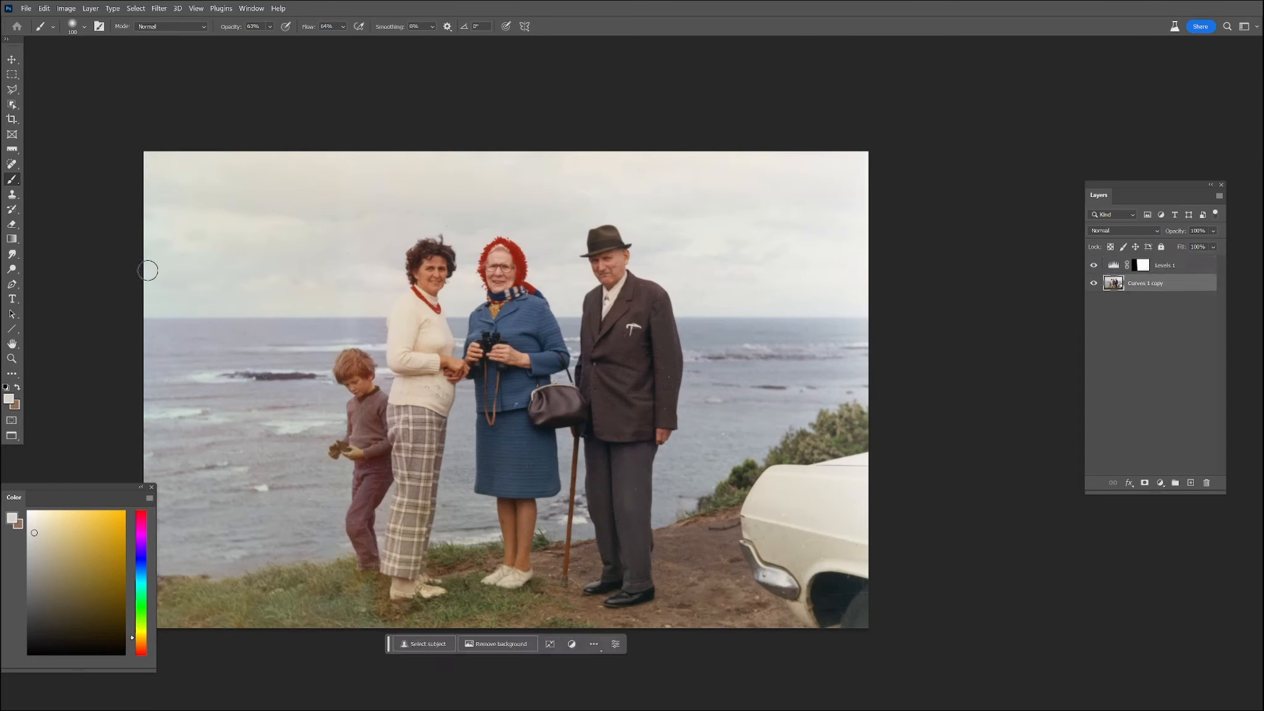
click(11, 164)
scroll(339, 405, up, 5)
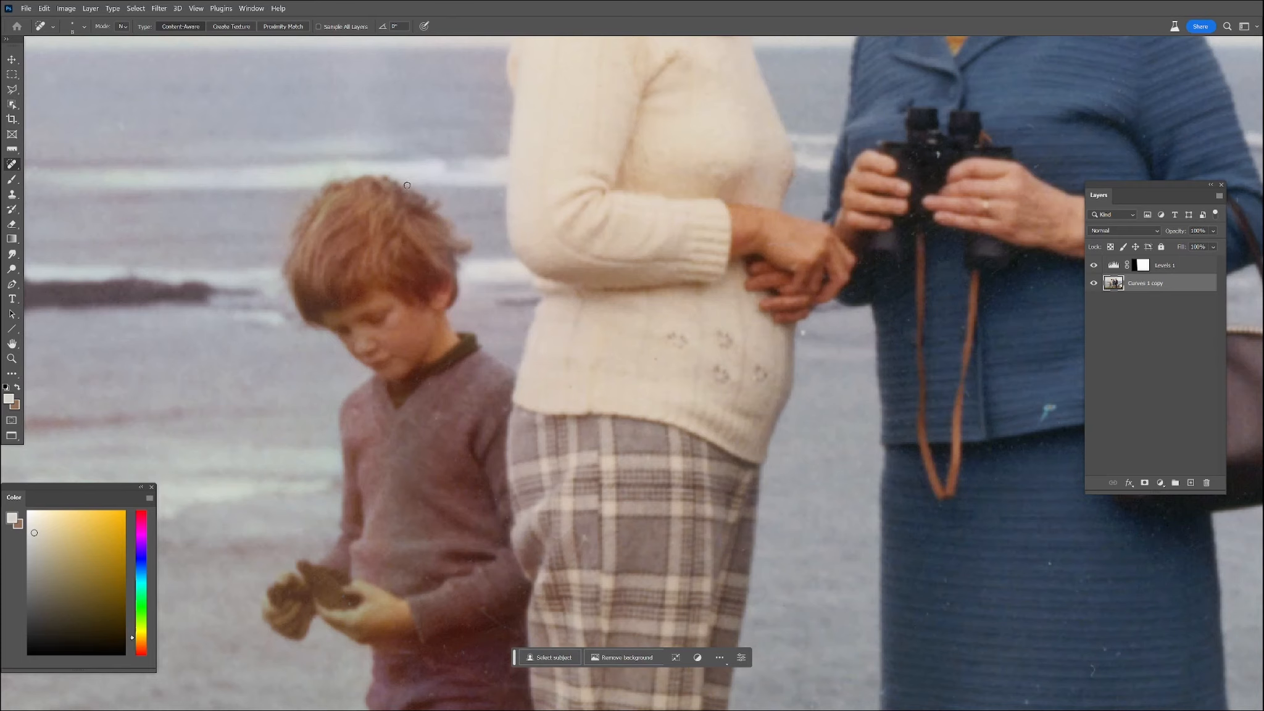
key(bracketright)
drag(582, 529, 588, 545)
drag(448, 559, 392, 349)
drag(403, 435, 409, 458)
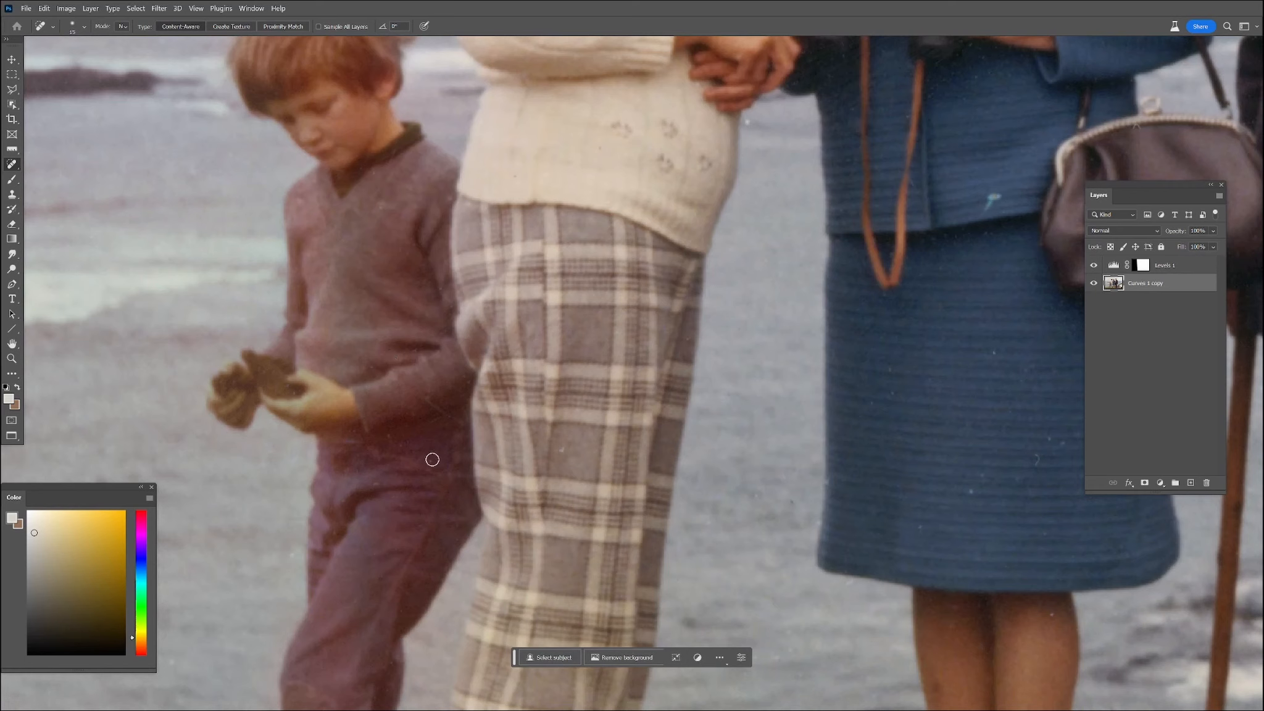
mouse_move(429, 398)
mouse_down()
mouse_move(465, 419)
mouse_move(467, 380)
mouse_up()
click(563, 453)
Heal the remaining specks and scratches on the boy's trousers, hands and sweater
drag(434, 455, 407, 462)
mouse_move(374, 479)
mouse_down()
mouse_move(384, 484)
mouse_move(352, 463)
mouse_up()
click(282, 389)
click(377, 209)
click(373, 181)
click(304, 204)
drag(278, 531, 294, 565)
drag(371, 532, 426, 543)
Heal the pale mark on the blue jacket's hem and the white specks across the blue skirt
scroll(554, 488, down, 1)
drag(768, 345, 644, 355)
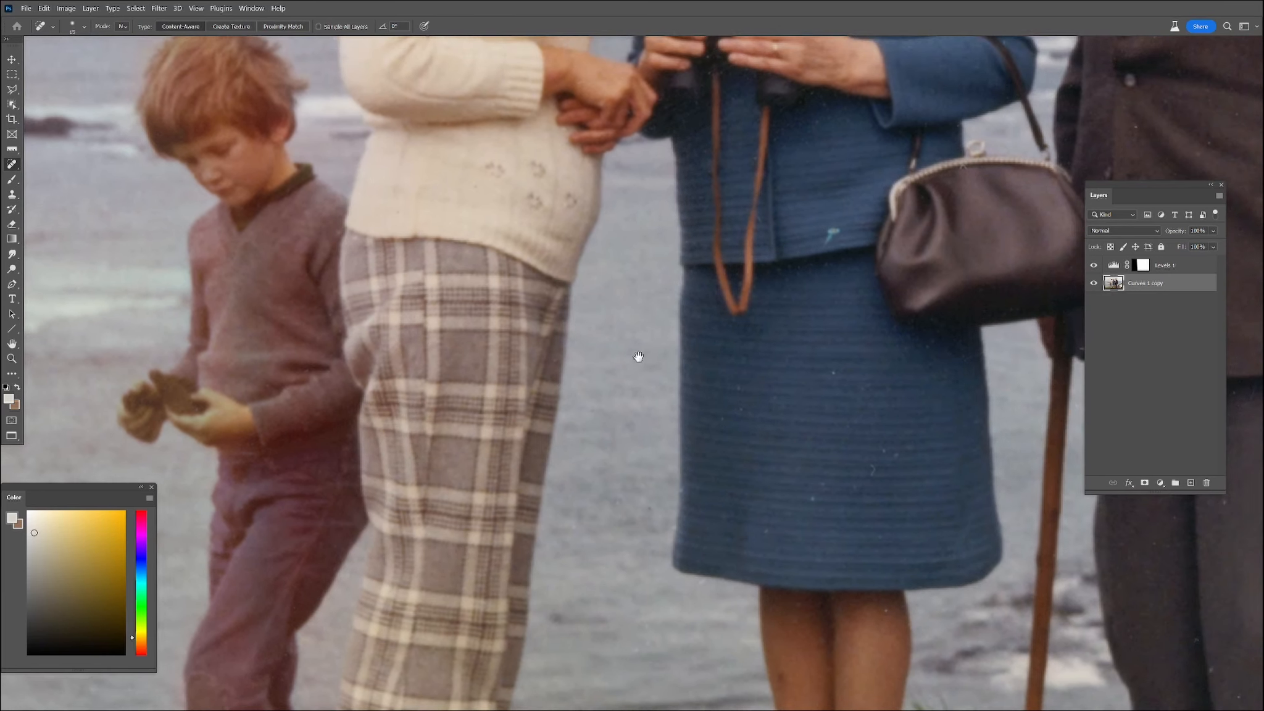
drag(821, 227, 831, 247)
drag(827, 367, 831, 384)
mouse_move(861, 454)
mouse_down()
mouse_move(871, 479)
mouse_move(884, 460)
mouse_move(891, 469)
mouse_up()
click(848, 489)
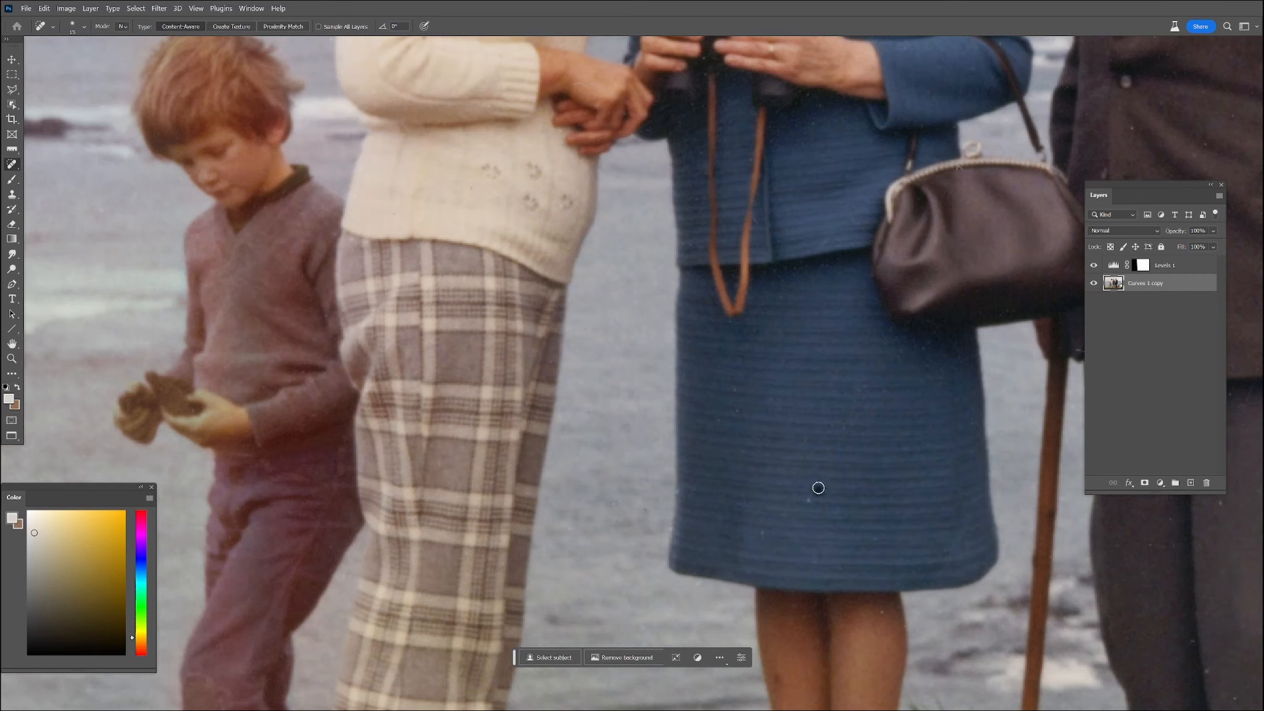
click(760, 524)
mouse_move(742, 414)
mouse_down()
mouse_move(720, 414)
mouse_move(744, 411)
mouse_up()
drag(803, 486, 825, 489)
Heal the specks on the legs below the blue skirt and the scratches in the grass around the boy's feet
drag(836, 610, 750, 307)
click(692, 374)
click(708, 308)
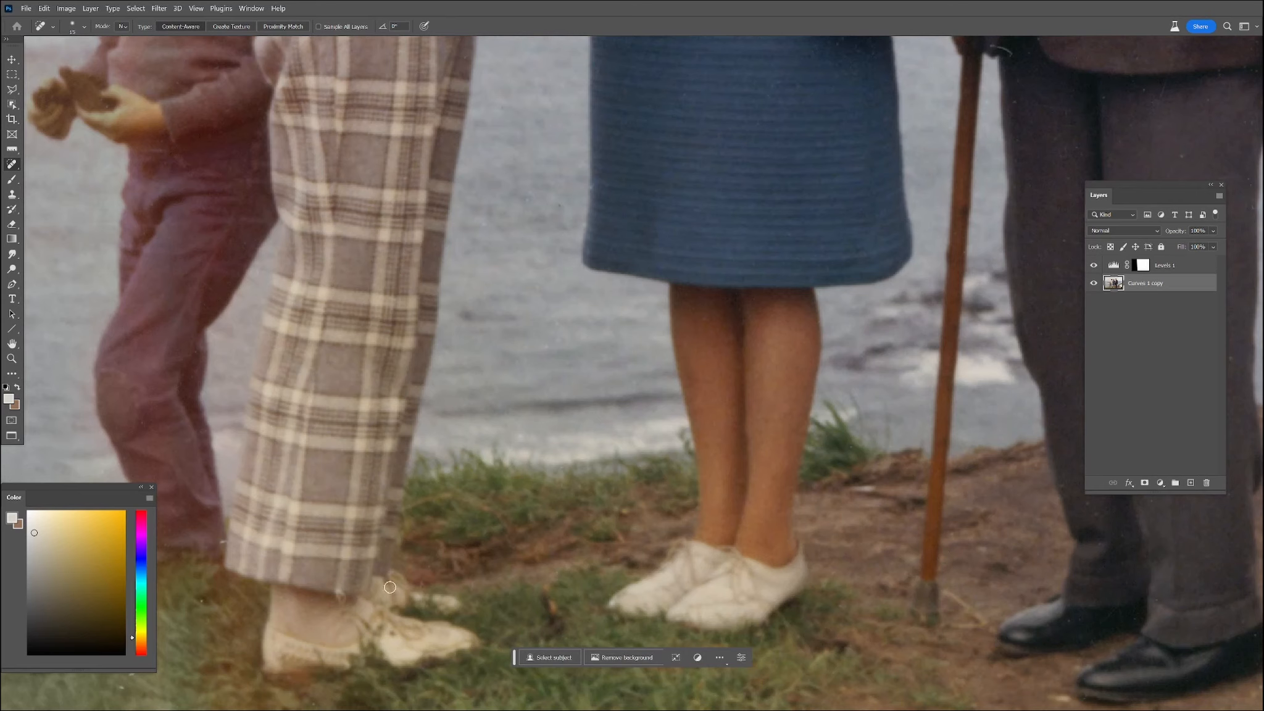
drag(218, 607, 579, 460)
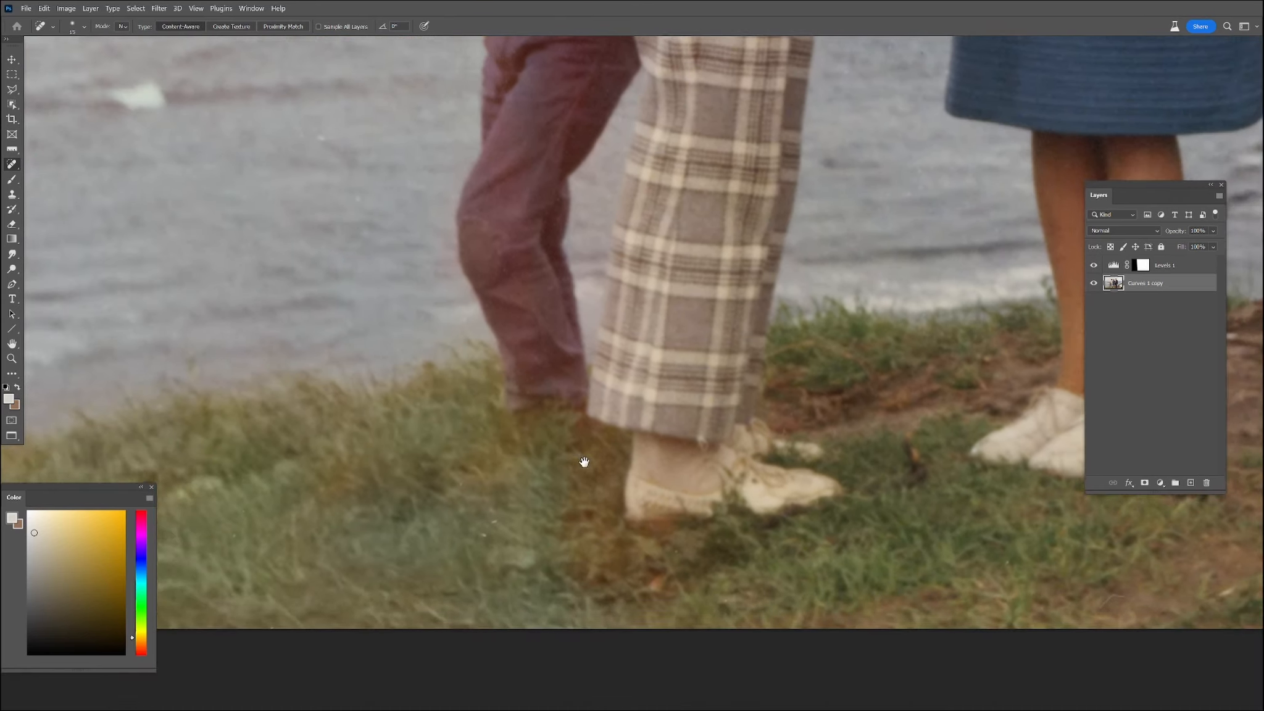
drag(485, 532, 496, 518)
mouse_move(451, 480)
mouse_down()
mouse_move(480, 467)
mouse_move(480, 418)
mouse_up()
drag(665, 545, 689, 553)
Heal the white specks on the dirt path beside the man and on his dark trousers
mouse_move(815, 534)
mouse_down()
mouse_move(626, 485)
mouse_move(516, 530)
mouse_move(279, 489)
mouse_up()
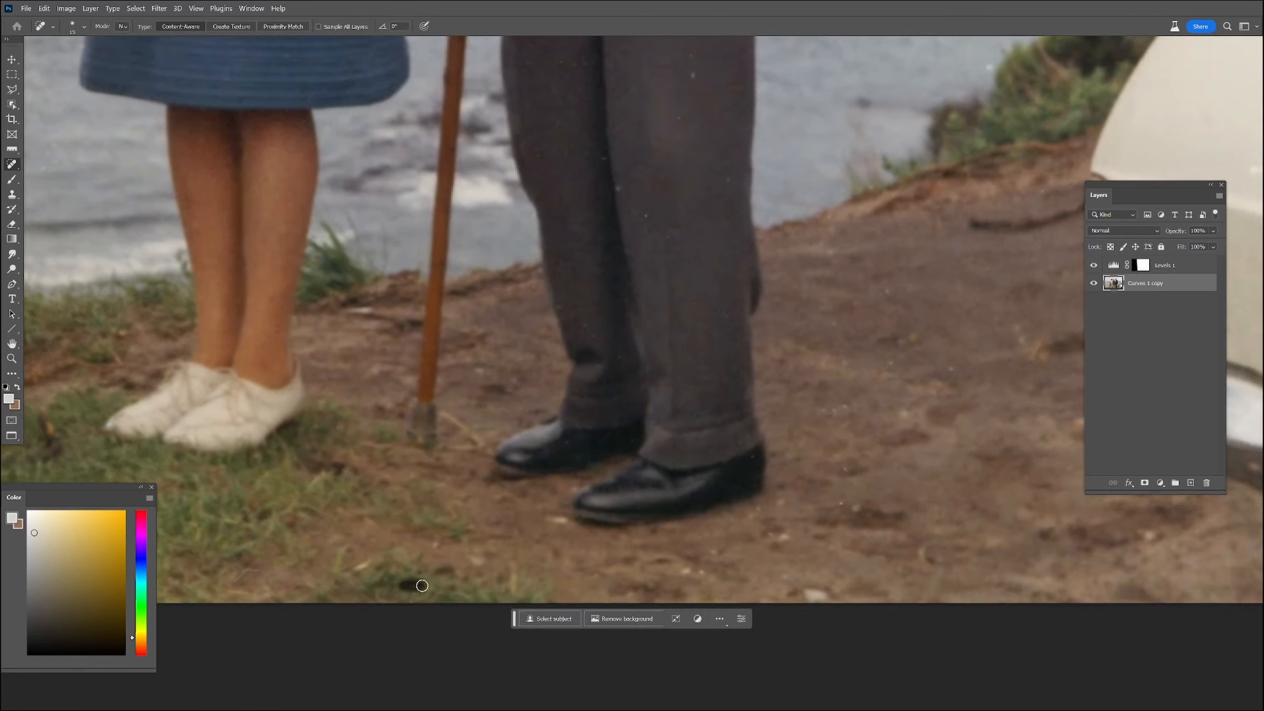
drag(852, 413, 829, 401)
drag(938, 377, 960, 363)
drag(844, 316, 823, 343)
drag(797, 501, 763, 496)
drag(669, 191, 636, 227)
drag(621, 183, 655, 223)
drag(696, 76, 686, 96)
Heal the white spot in the sea beside the man and the blemishes on the white car's body
scroll(668, 334, down, 4)
drag(623, 253, 591, 541)
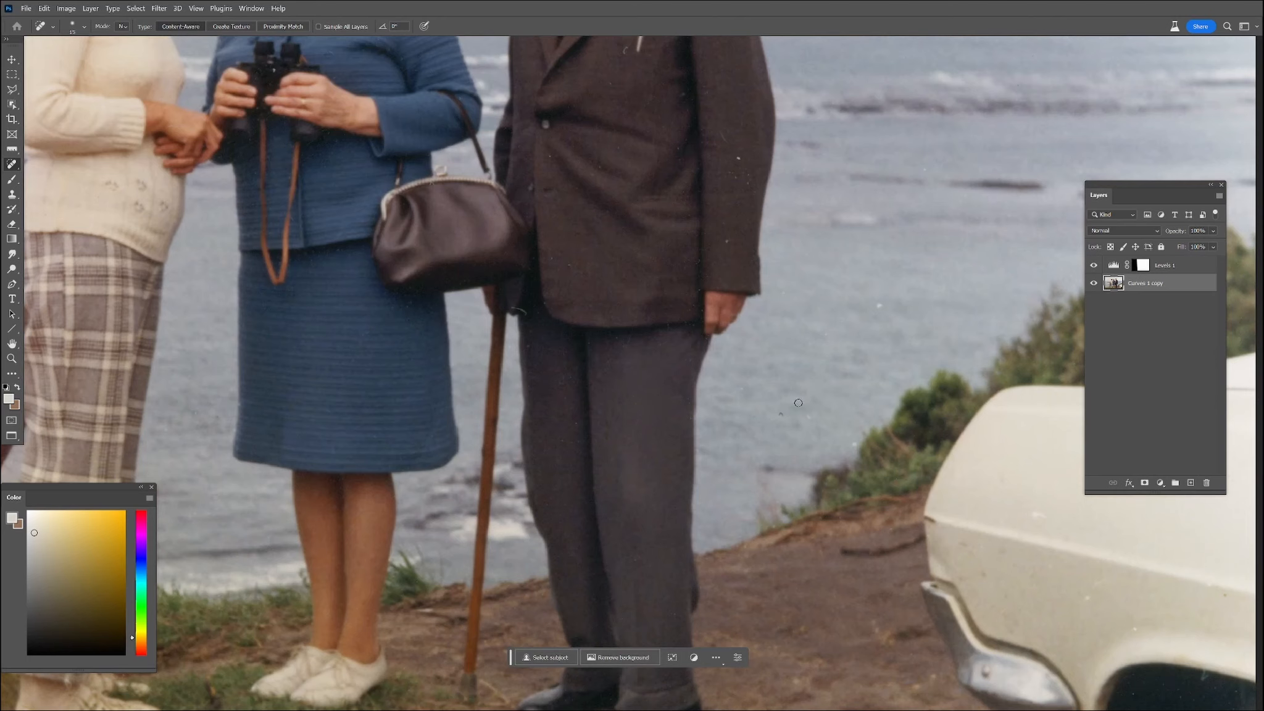
drag(893, 305, 874, 313)
drag(1003, 514, 1051, 522)
drag(1097, 595, 1097, 591)
Heal the white specks on the man's jacket sleeve, beside the jacket's hem and on its shoulder
scroll(553, 122, up, 5)
drag(714, 372, 714, 373)
drag(702, 373, 703, 380)
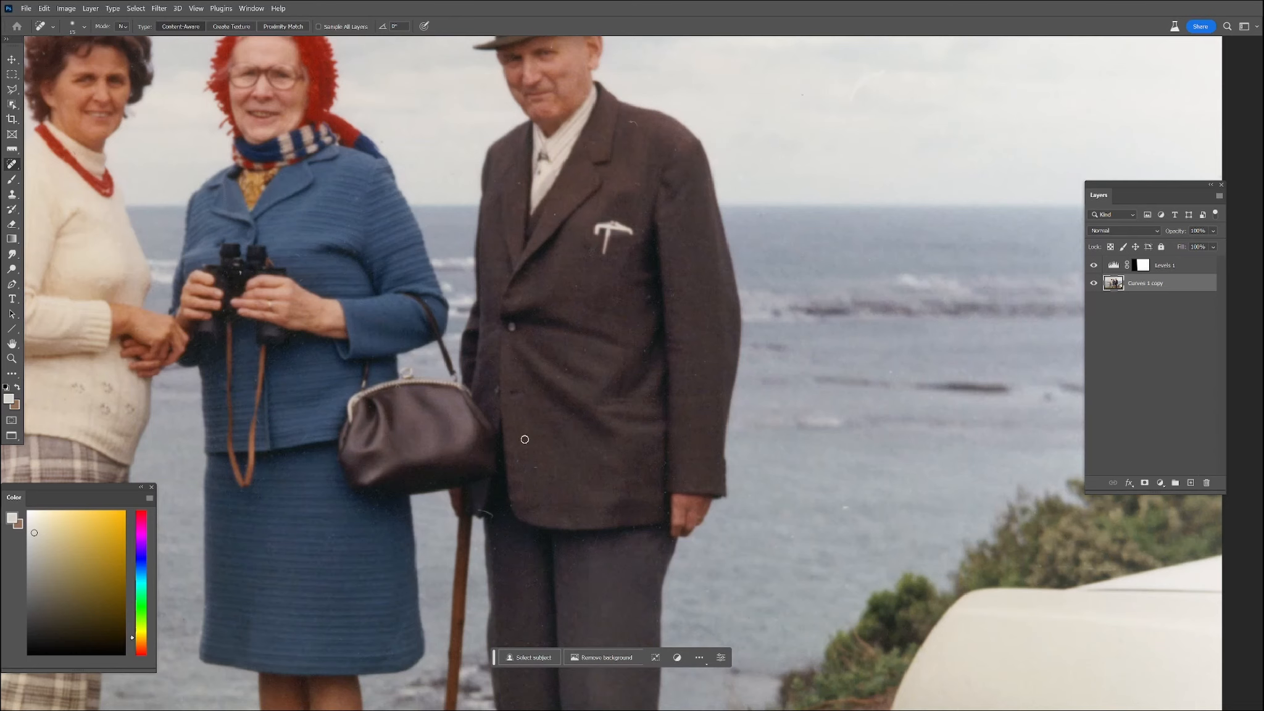
drag(495, 521, 496, 521)
drag(625, 118, 647, 133)
Heal the blemish in the sky beside the man and the dark speck above the curly-haired woman
scroll(540, 288, up, 3)
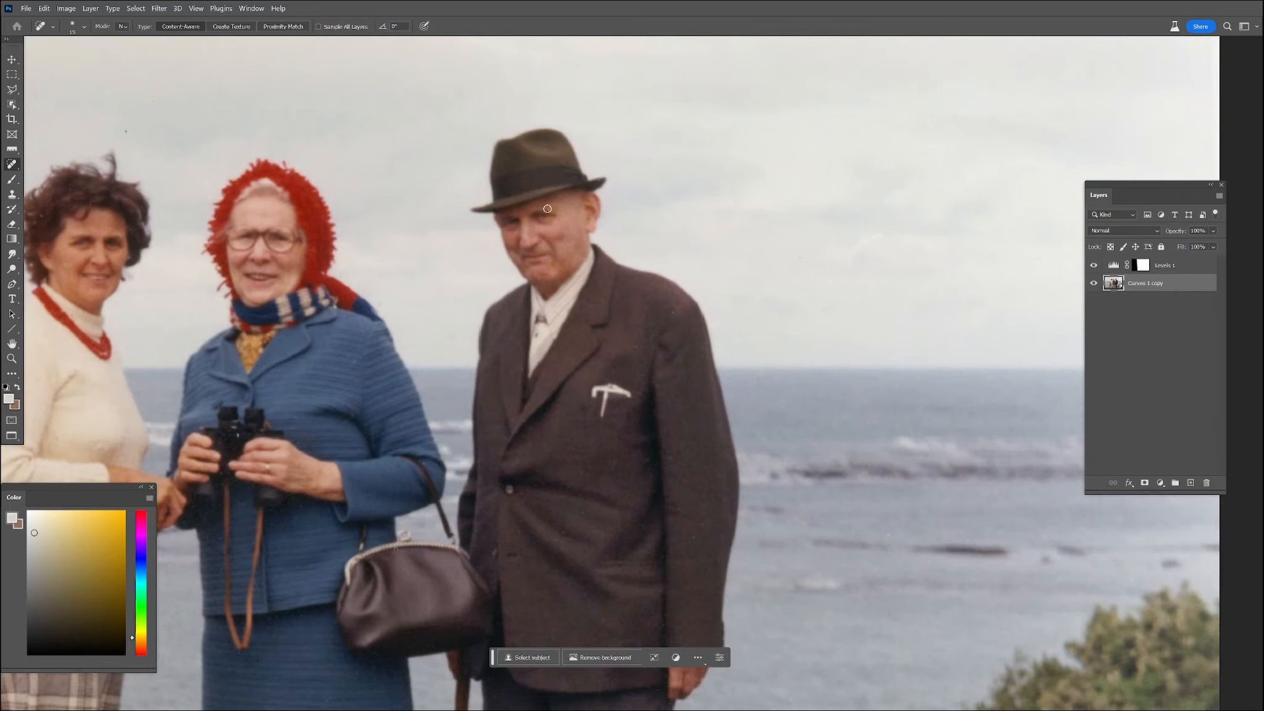
mouse_move(851, 260)
mouse_down()
mouse_move(881, 232)
mouse_move(873, 241)
mouse_up()
scroll(227, 240, left, 3)
scroll(228, 240, up, 1)
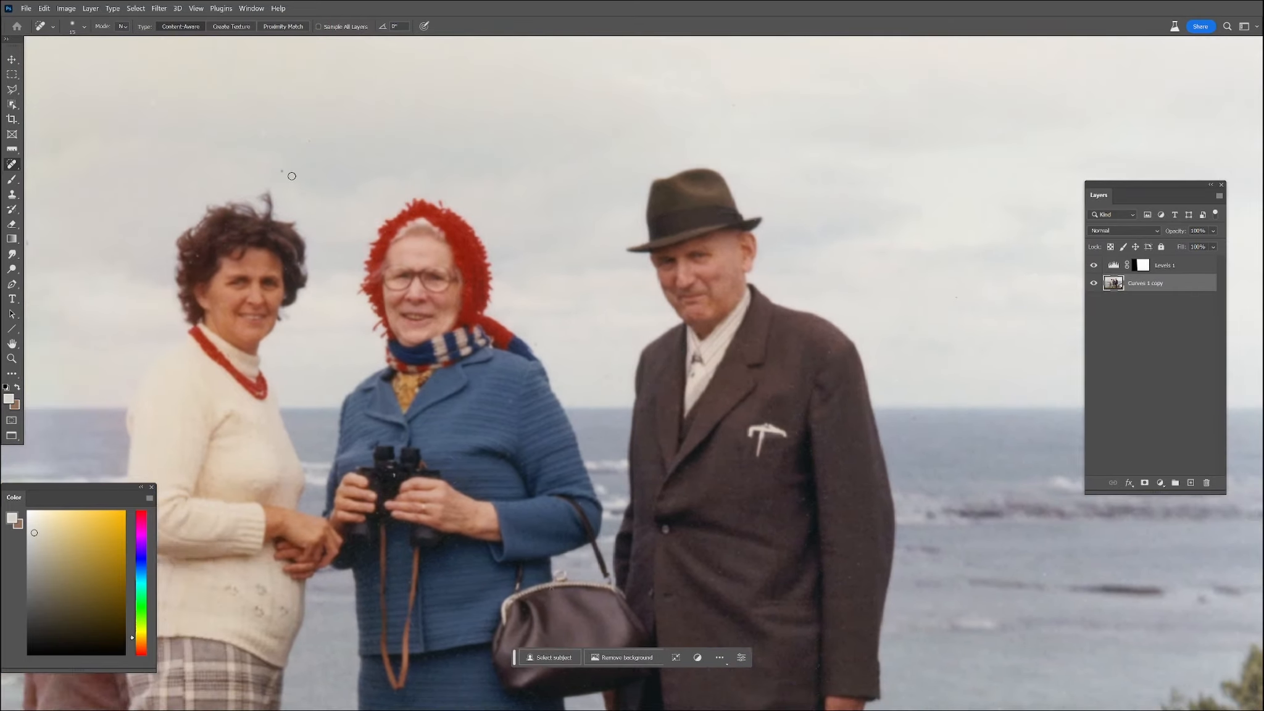
drag(217, 297, 217, 296)
scroll(626, 456, down, 2)
Heal the remaining specks on the white car around its wheel arch
drag(542, 417, 278, 512)
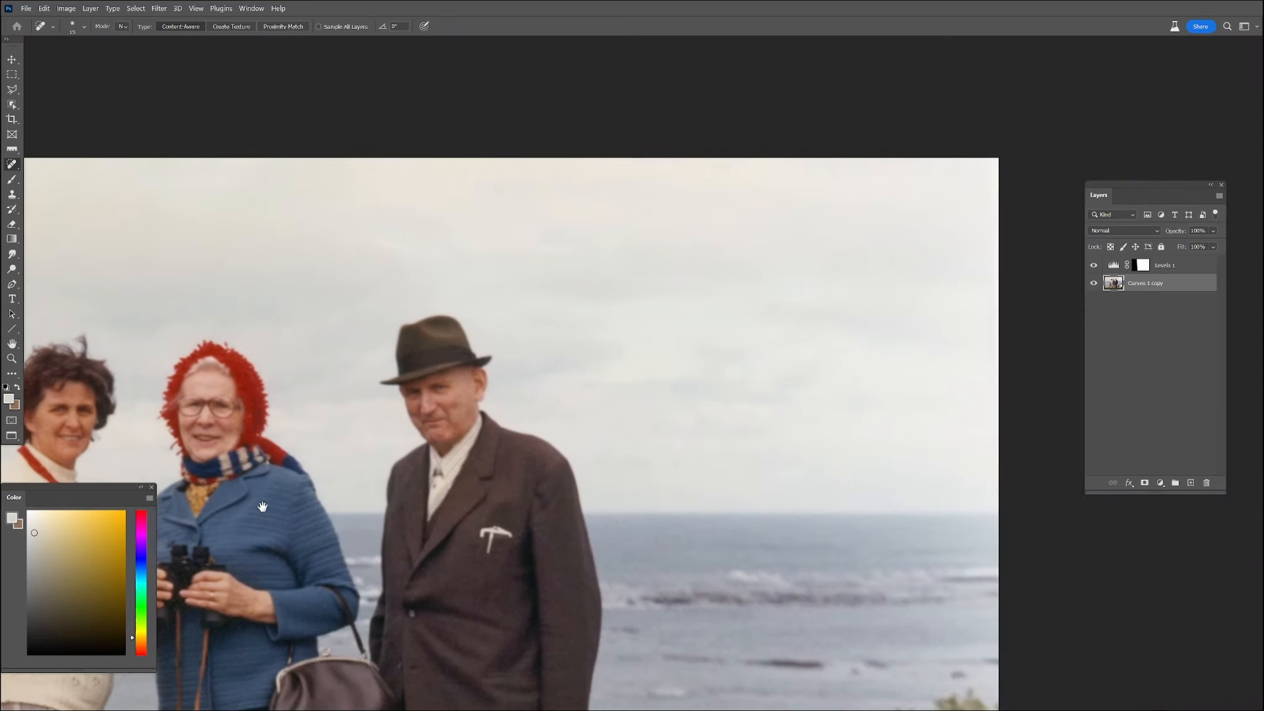
drag(787, 614, 708, 299)
drag(697, 544, 638, 322)
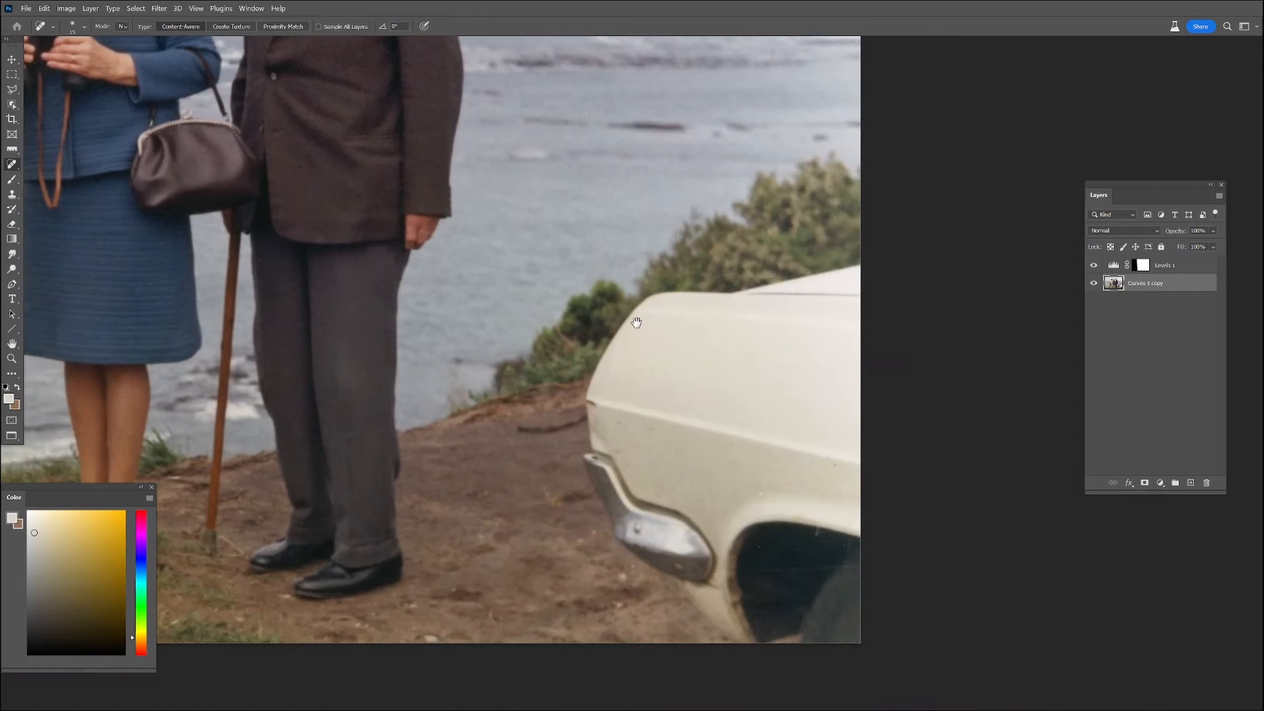
drag(754, 487, 764, 491)
drag(639, 578, 861, 563)
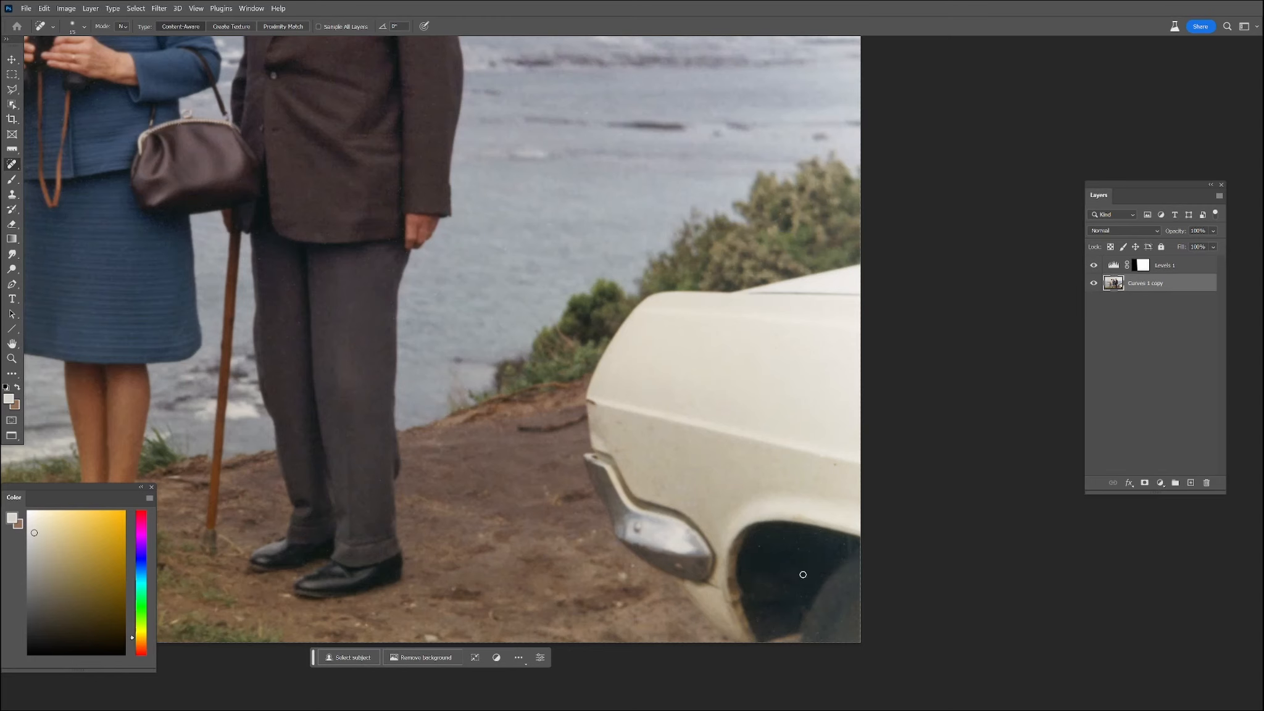
drag(630, 562, 642, 570)
drag(479, 589, 926, 577)
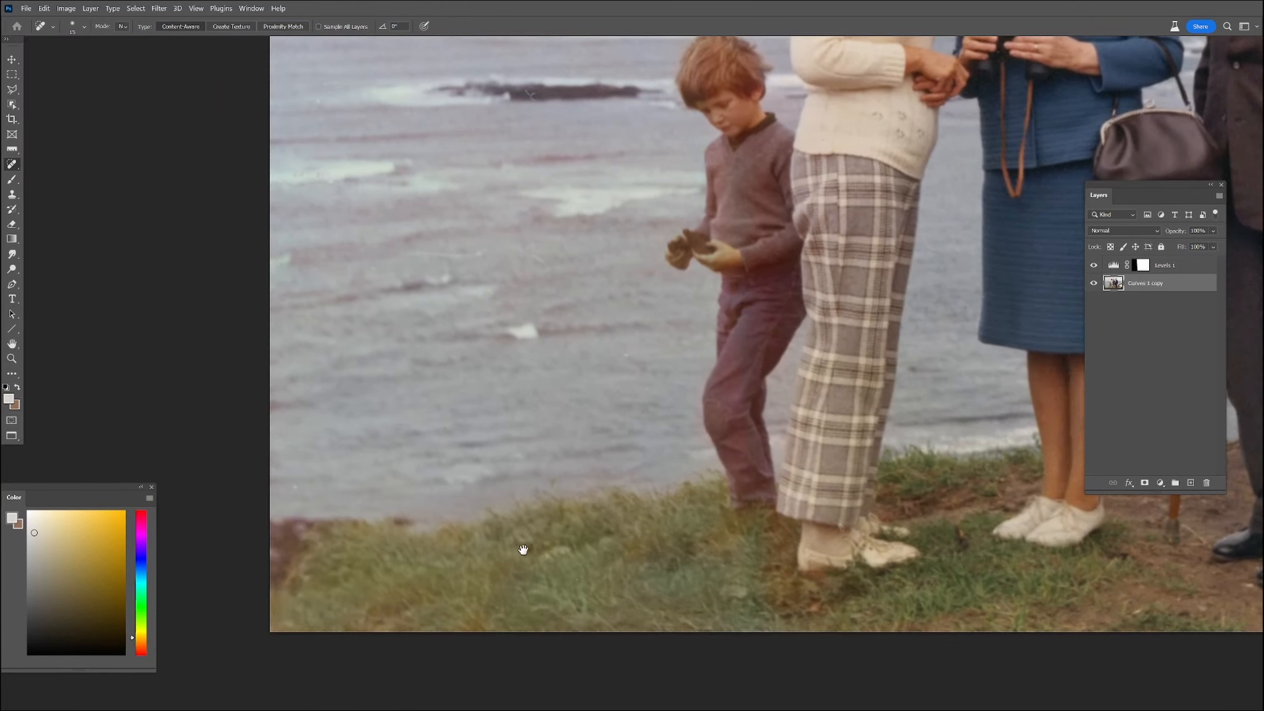
Heal the white specks and scratches in the sea around the boy
drag(547, 415, 488, 421)
drag(352, 300, 487, 305)
drag(562, 400, 585, 410)
drag(336, 254, 337, 256)
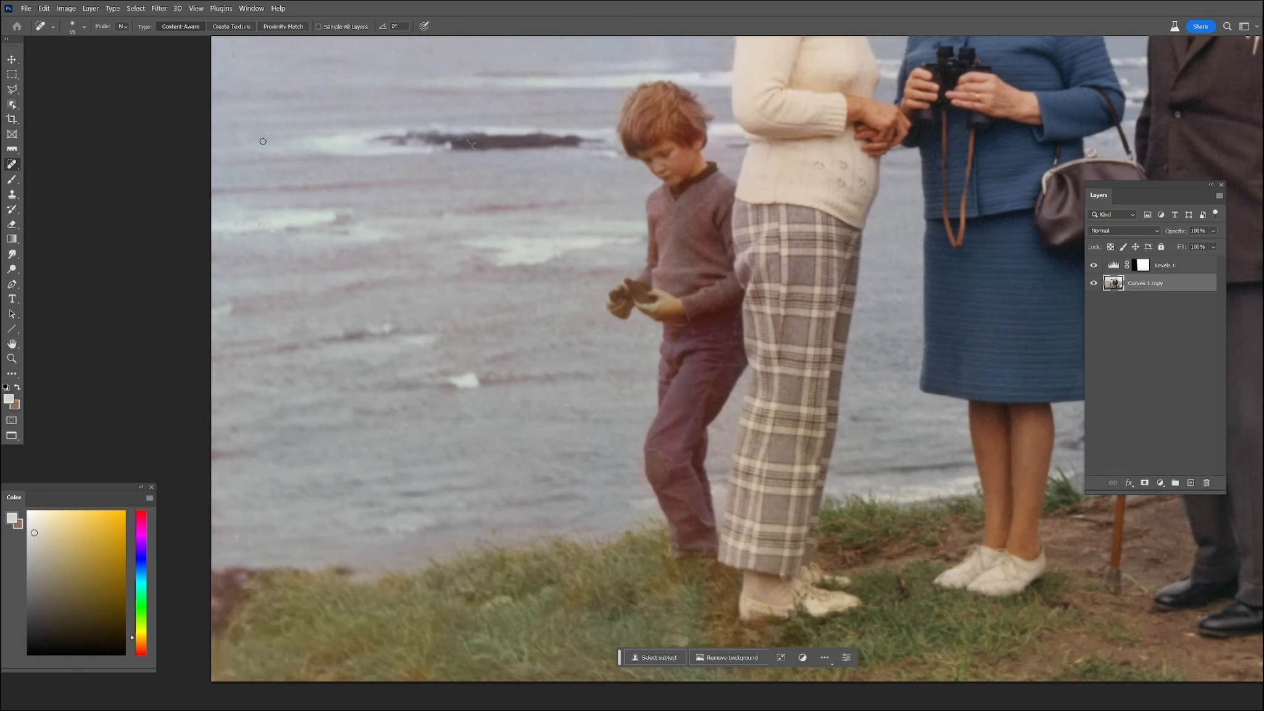
drag(685, 226, 700, 235)
drag(827, 257, 639, 379)
Add a new layer above the Levels adjustment and set the Eyedropper to sample All Layers
click(1181, 264)
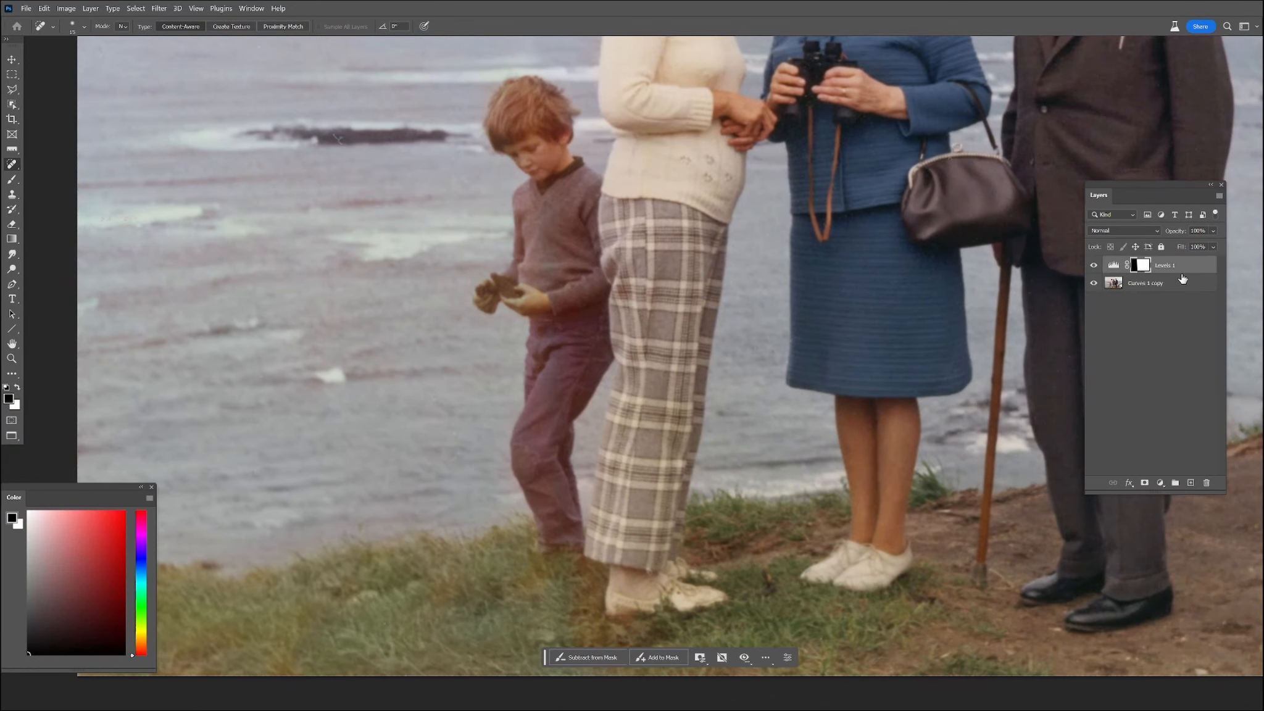
click(1190, 482)
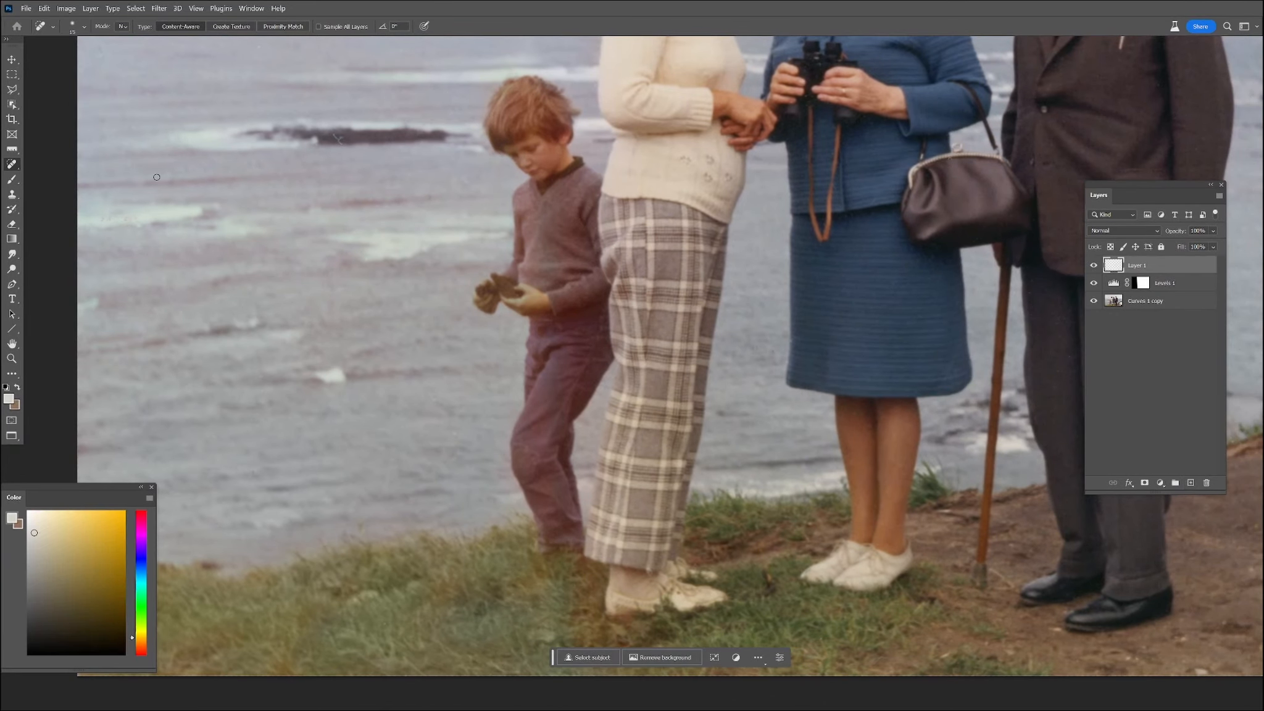
click(11, 150)
right_click(11, 150)
click(62, 149)
click(234, 27)
click(232, 28)
click(232, 28)
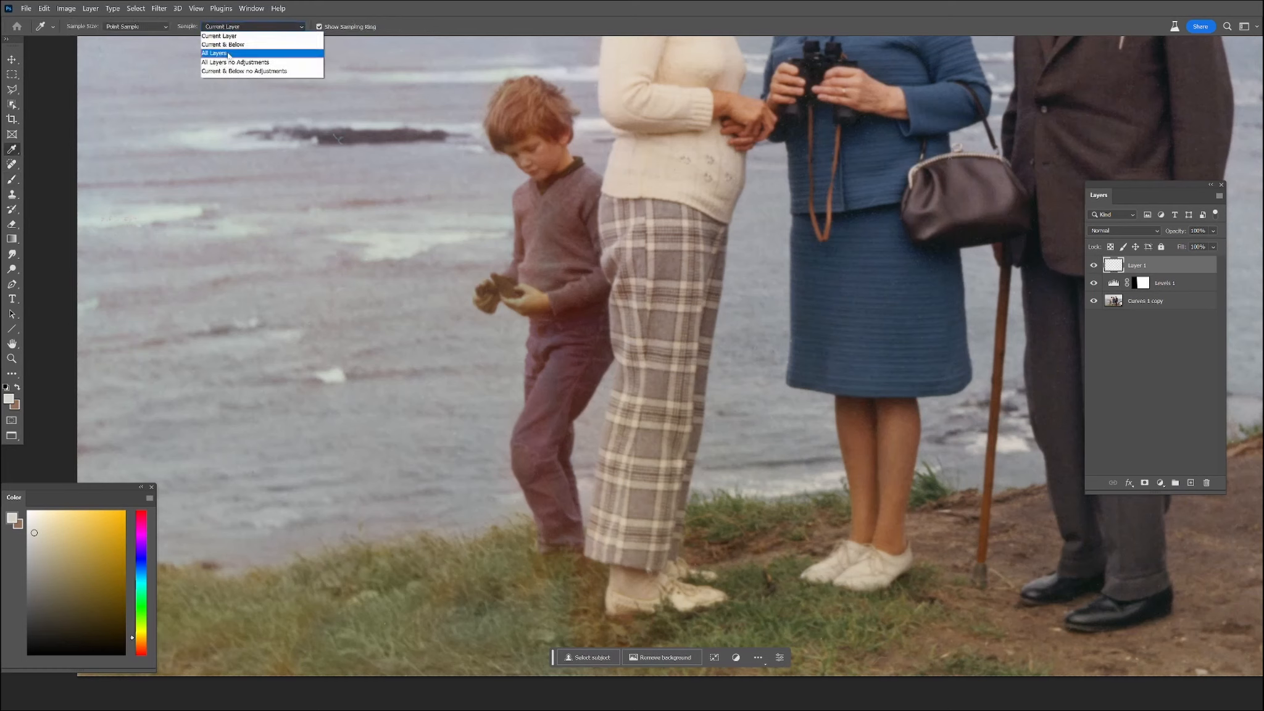
click(229, 54)
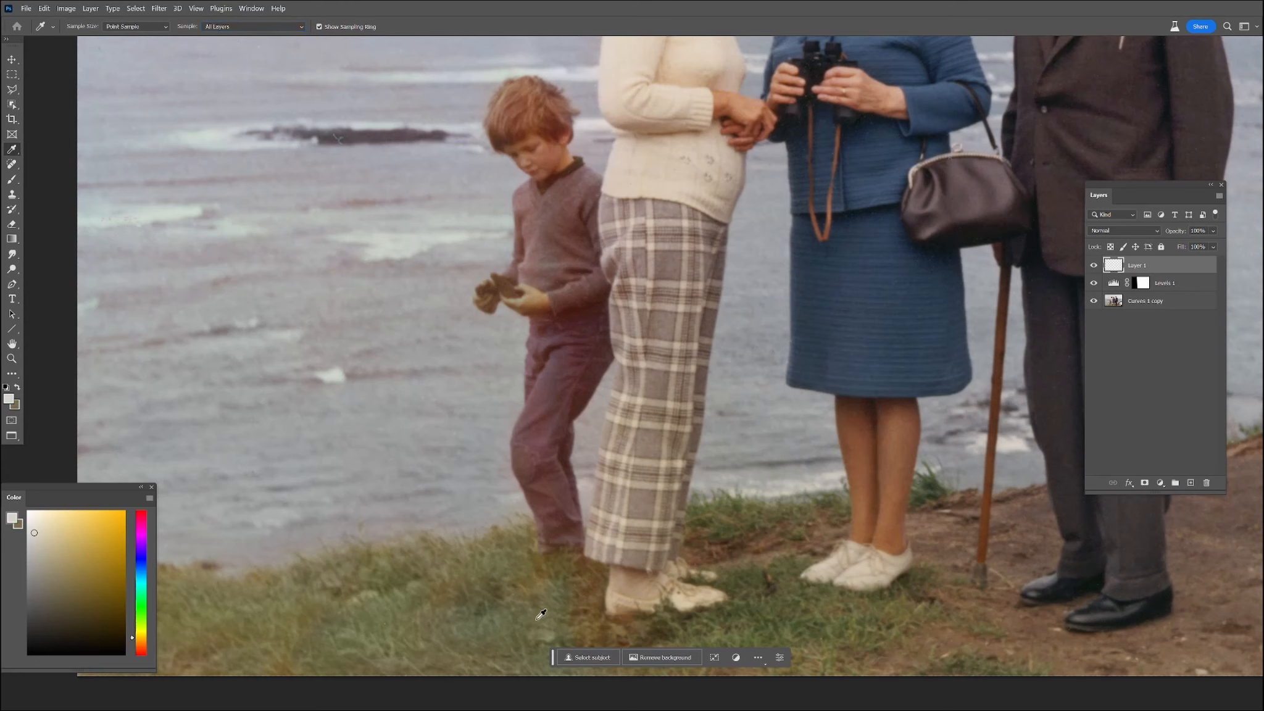
Set the new layer to Color blend mode and brush a sampled grass green over the discoloured grass by the plaid-trousered woman's feet
click(11, 179)
scroll(370, 370, down, 3)
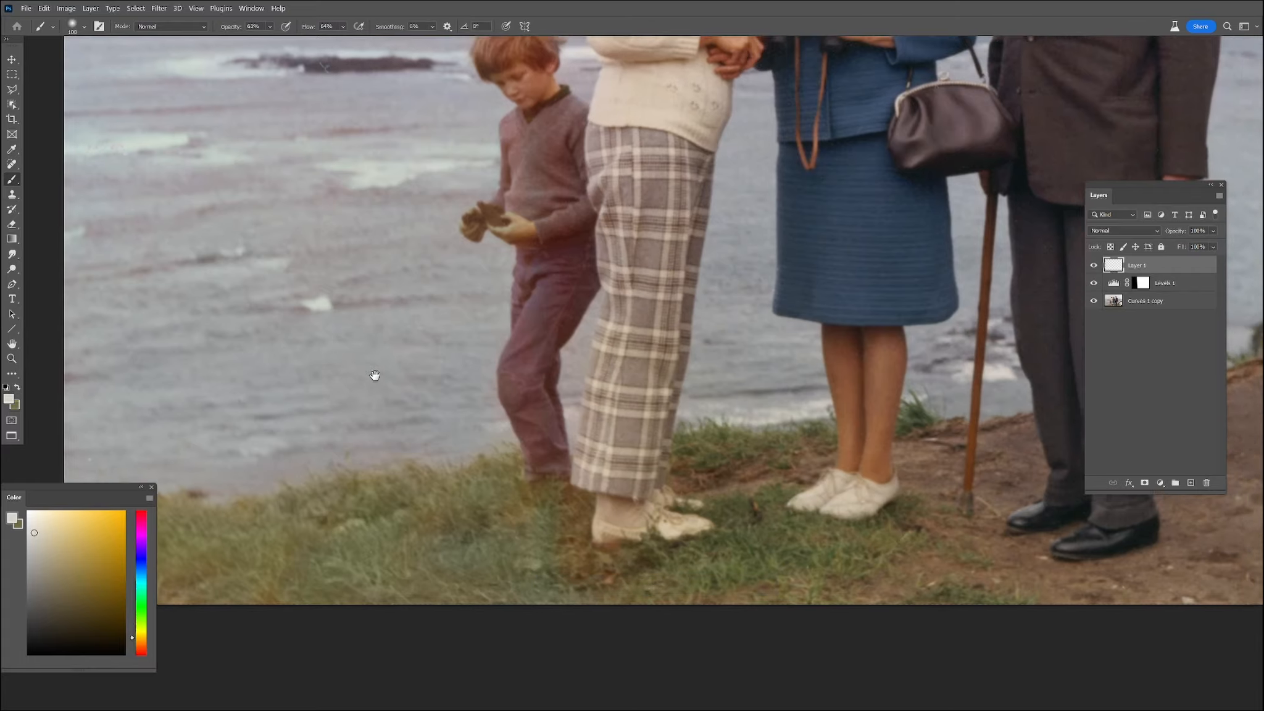
key(ctrl+z)
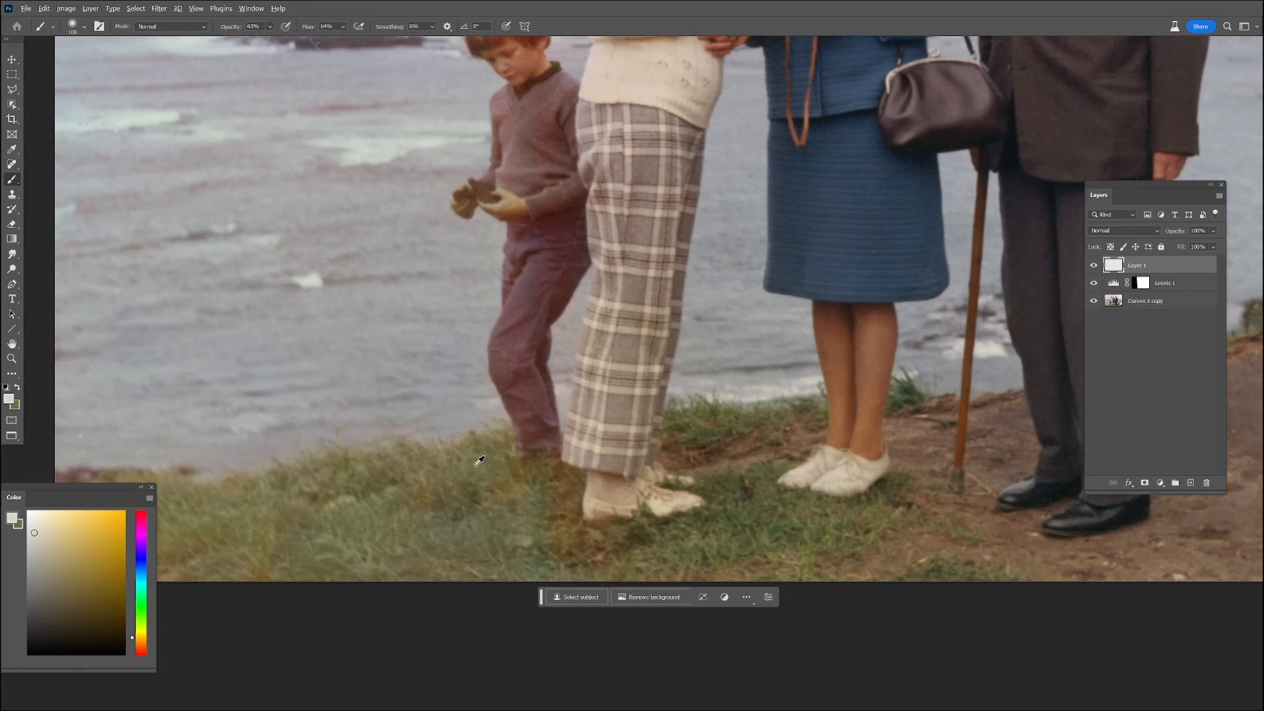
alt+click(724, 546)
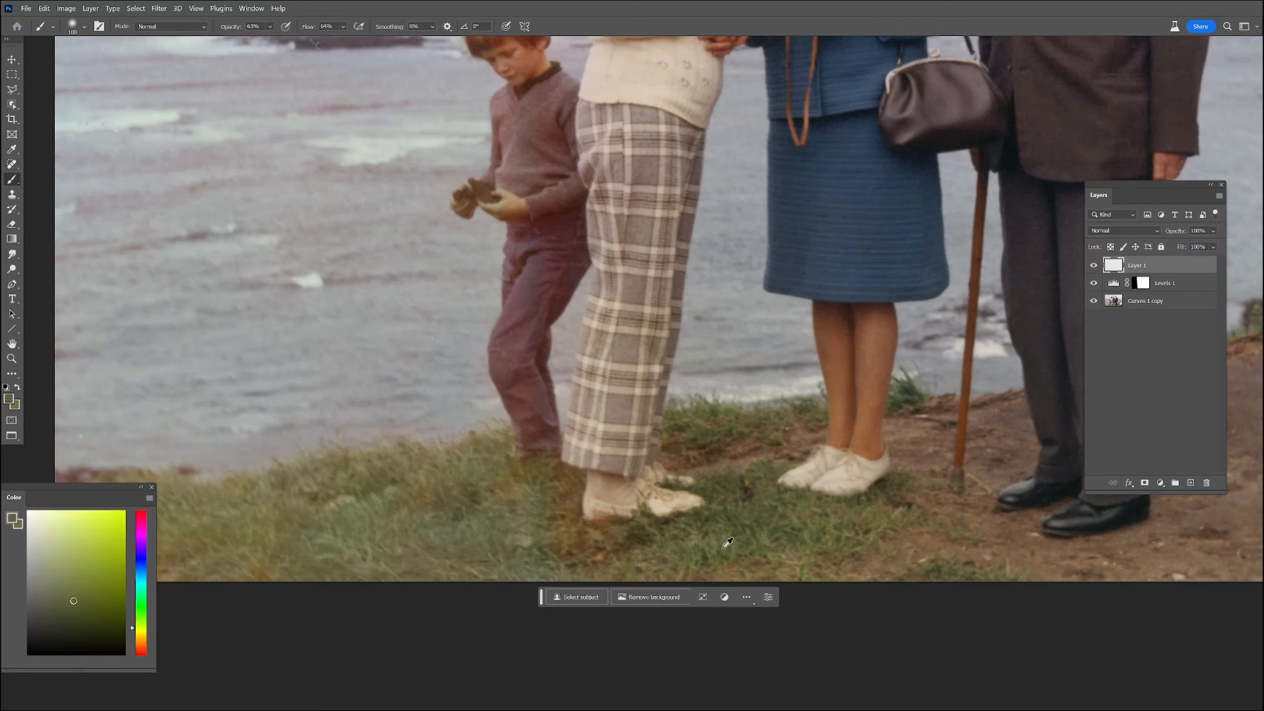
mouse_move(547, 519)
mouse_down()
mouse_move(525, 508)
mouse_move(545, 505)
mouse_move(505, 520)
mouse_up()
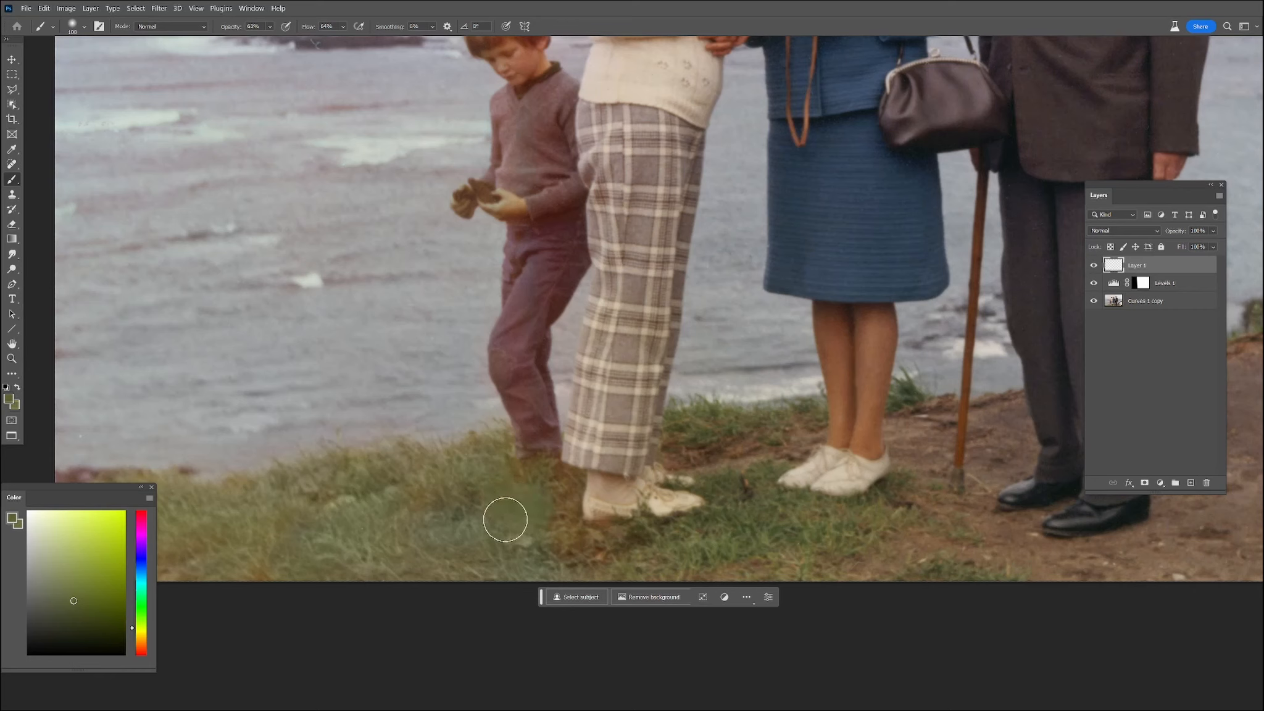
click(1124, 230)
click(1111, 504)
mouse_move(609, 536)
mouse_down()
mouse_move(558, 486)
mouse_move(570, 551)
mouse_move(643, 547)
mouse_move(602, 536)
mouse_move(645, 547)
mouse_up()
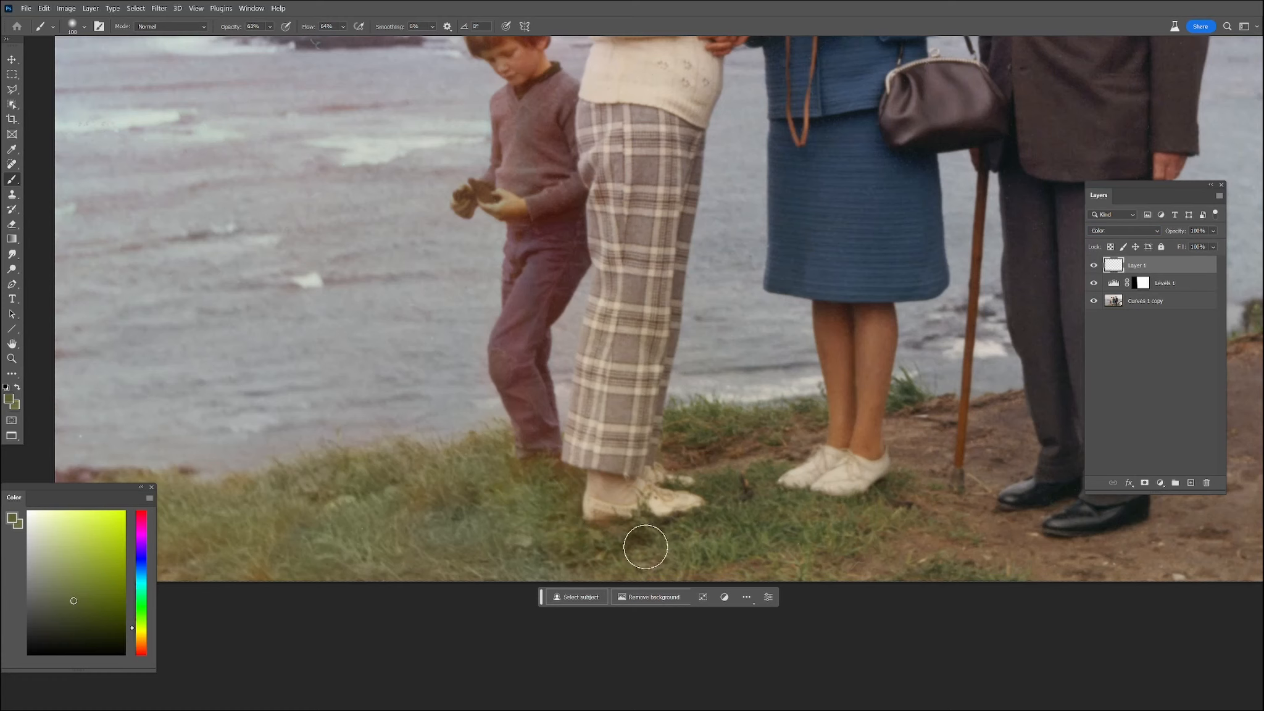
Tint the remaining faded grass and bare soil with olive and brown tones sampled from the ground nearby
alt+click(446, 470)
alt+click(742, 533)
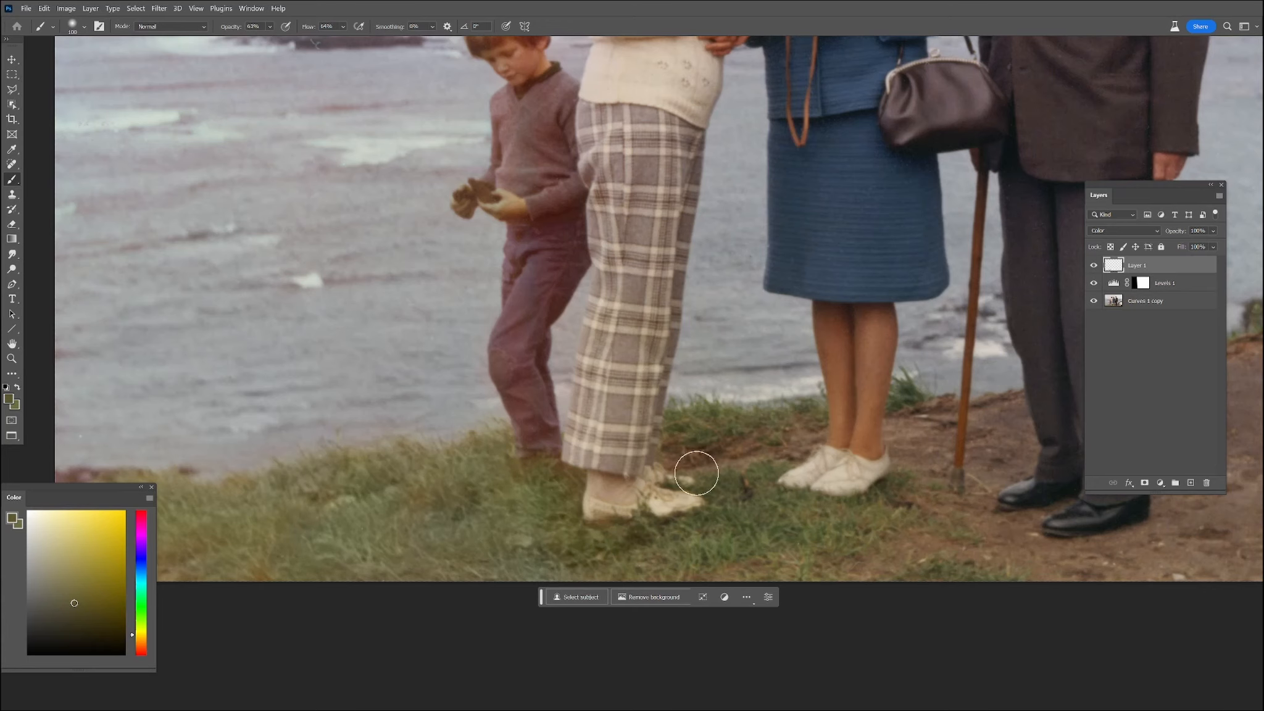
alt+click(732, 458)
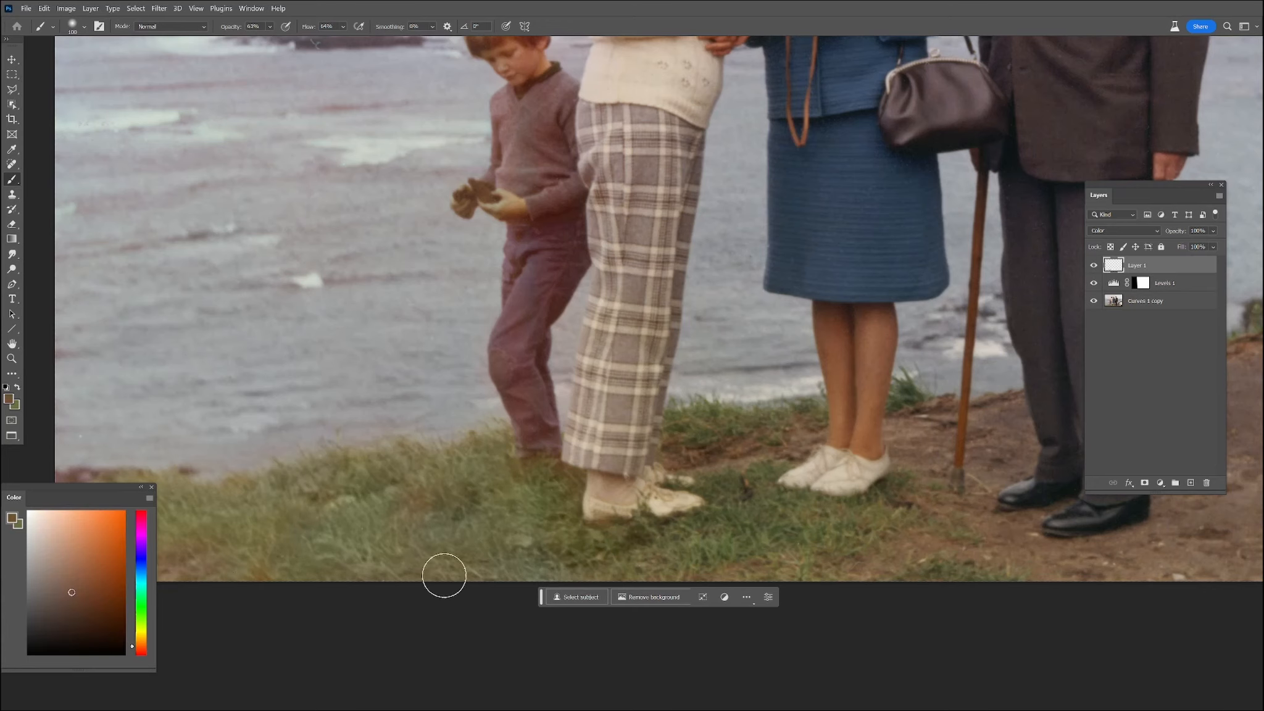
drag(449, 525, 657, 485)
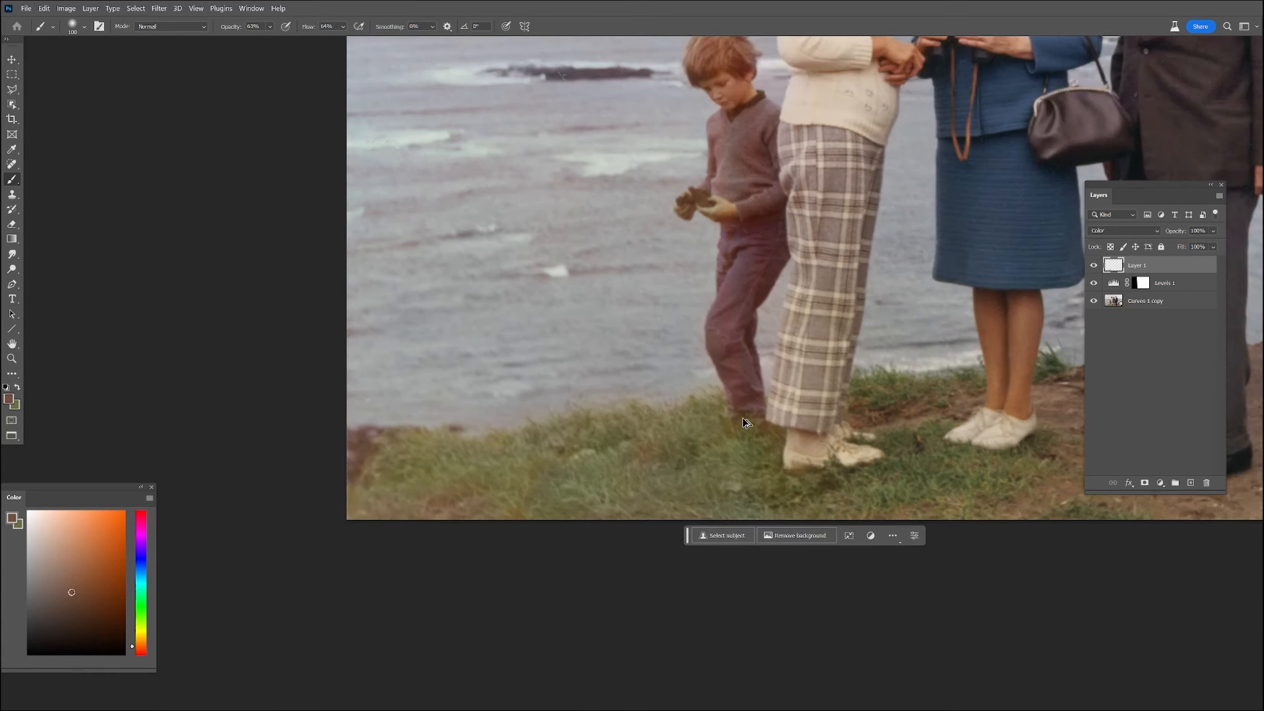
Even out the colour of the boy's trousers by painting with maroon tones sampled from them
scroll(759, 432, down, 2)
alt+click(737, 314)
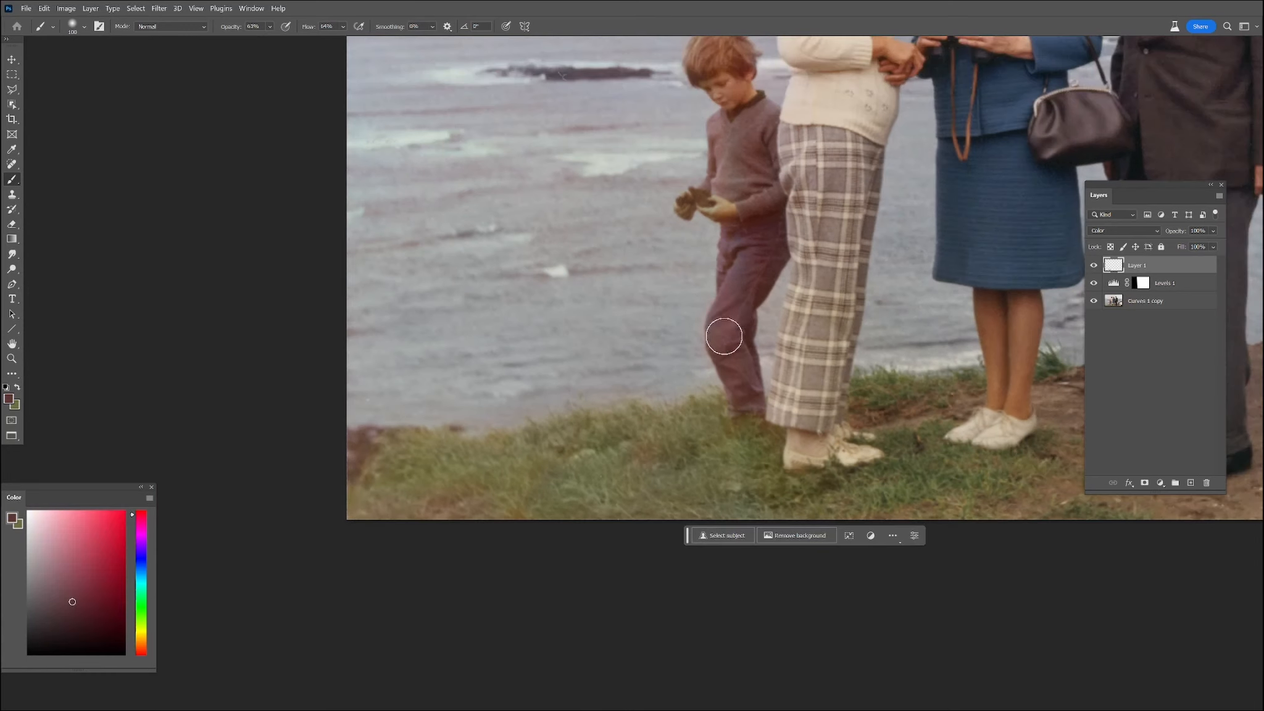
alt+click(749, 251)
Tint the sea beside the boy's legs, then the plaid trousers with a smaller brush, using colours sampled from each
alt+click(651, 332)
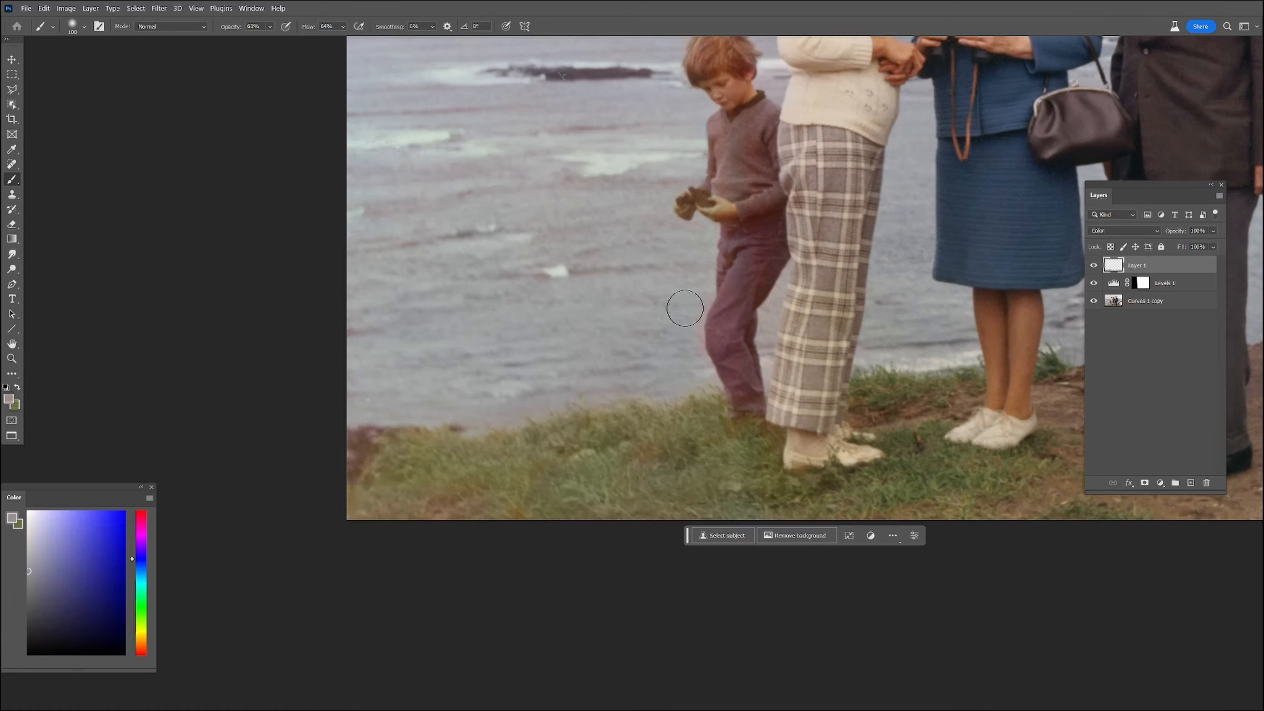
key(bracketleft)
key(bracketleft)
key(bracketleft)
key(bracketleft)
key(bracketleft)
key(bracketleft)
alt+click(807, 377)
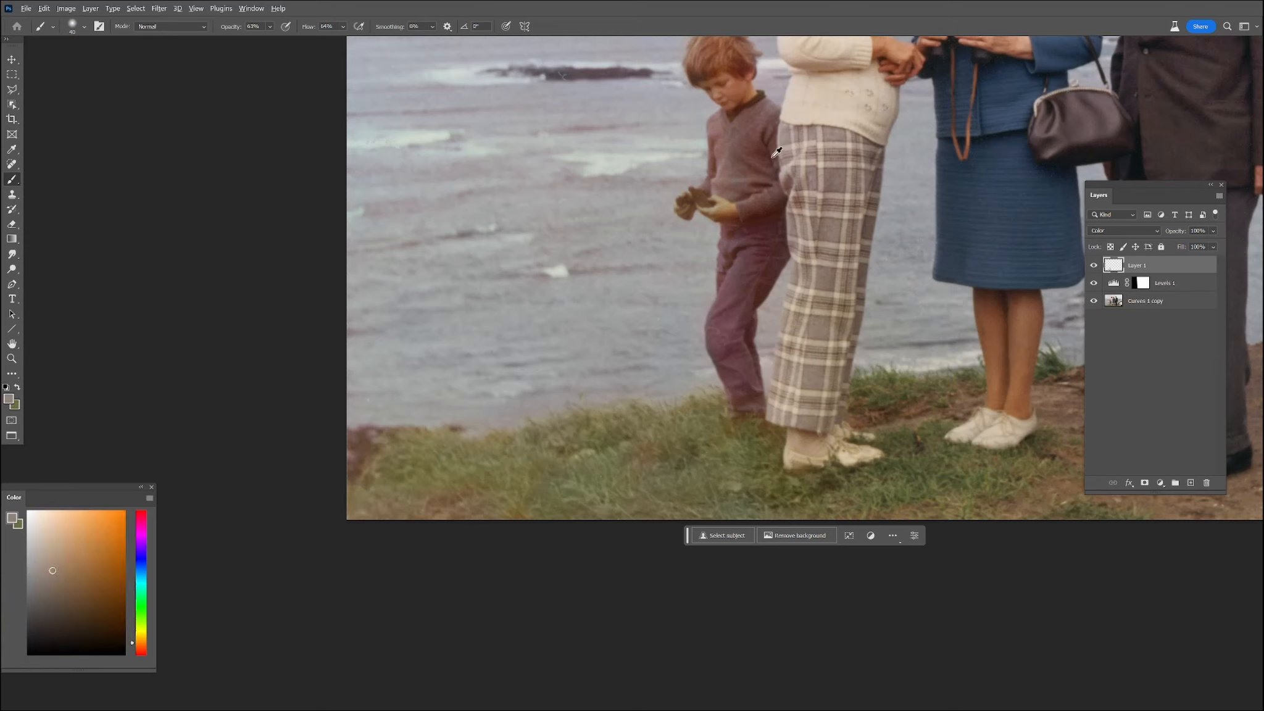
Paint the boy's sweater with its sampled brown and his greenish hands with a skin tone sampled from his face
alt+click(724, 127)
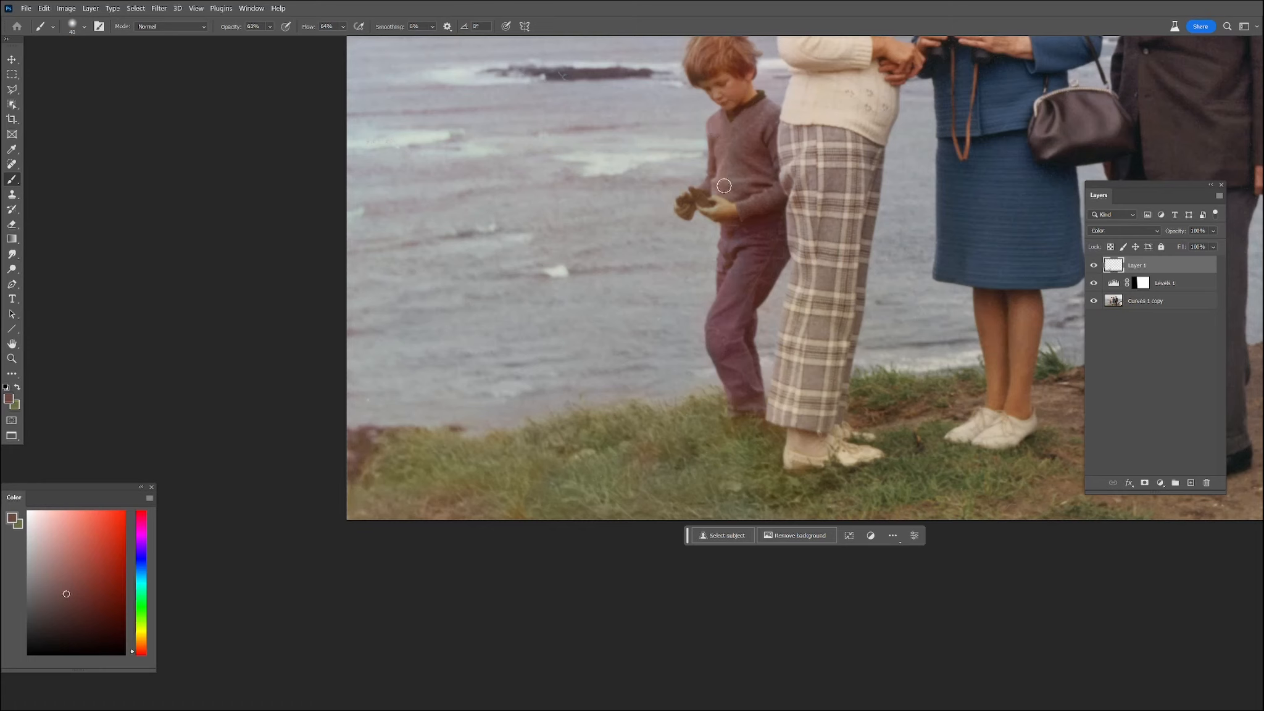
alt+click(733, 110)
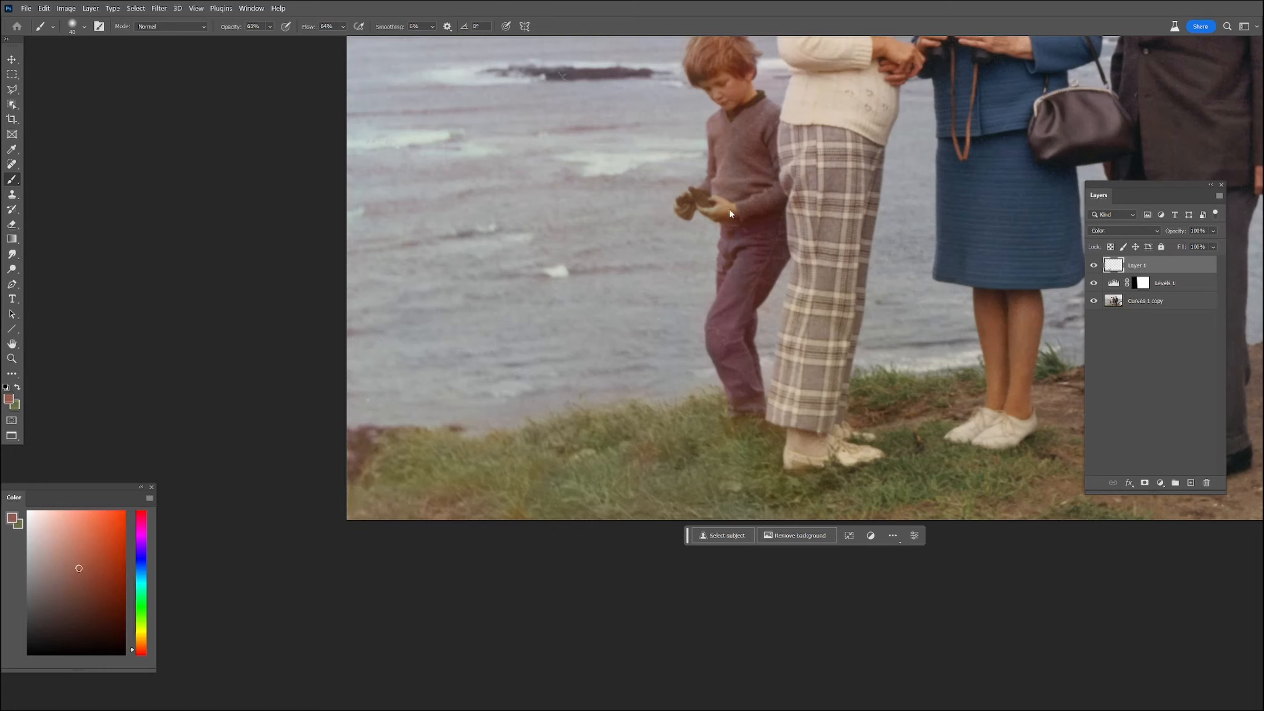
mouse_move(691, 216)
mouse_down()
mouse_move(687, 197)
mouse_move(687, 212)
mouse_up()
Touch up the sea around the boy with a sampled blue-grey and his sweater with a sampled brown
scroll(613, 292, down, 2)
mouse_move(551, 251)
mouse_down()
mouse_move(456, 417)
mouse_move(417, 423)
mouse_up()
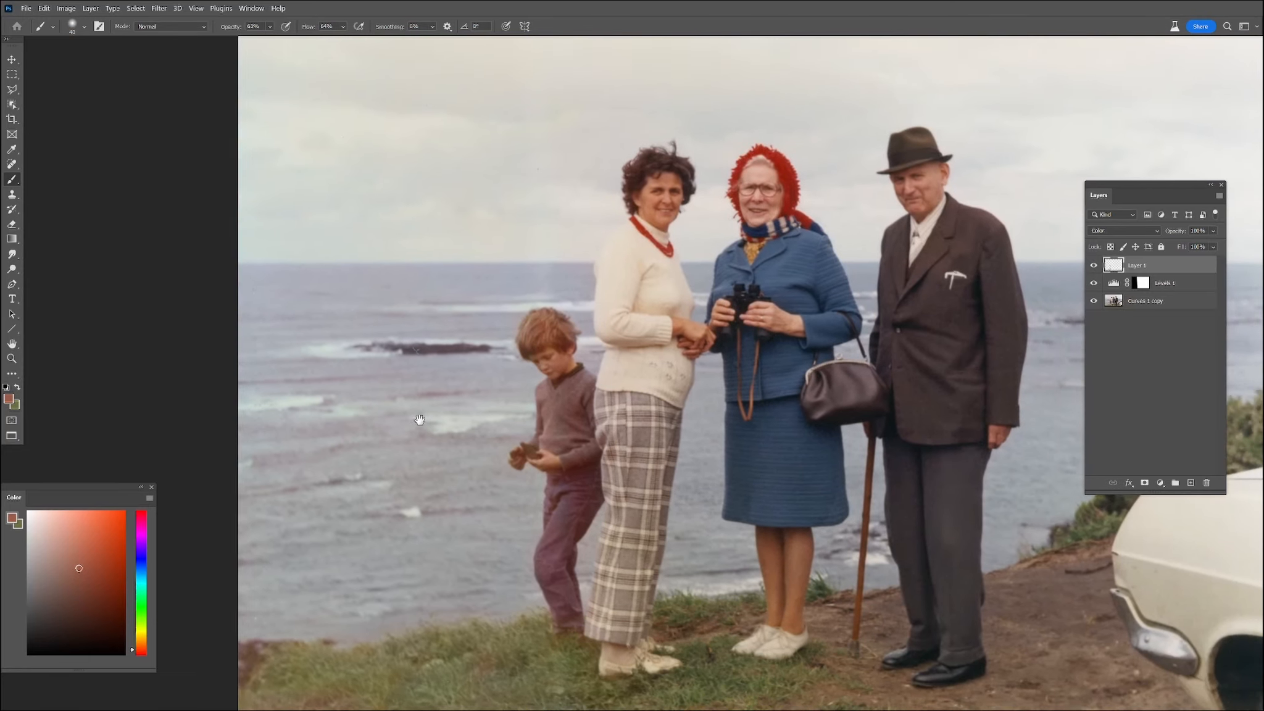
alt+click(559, 287)
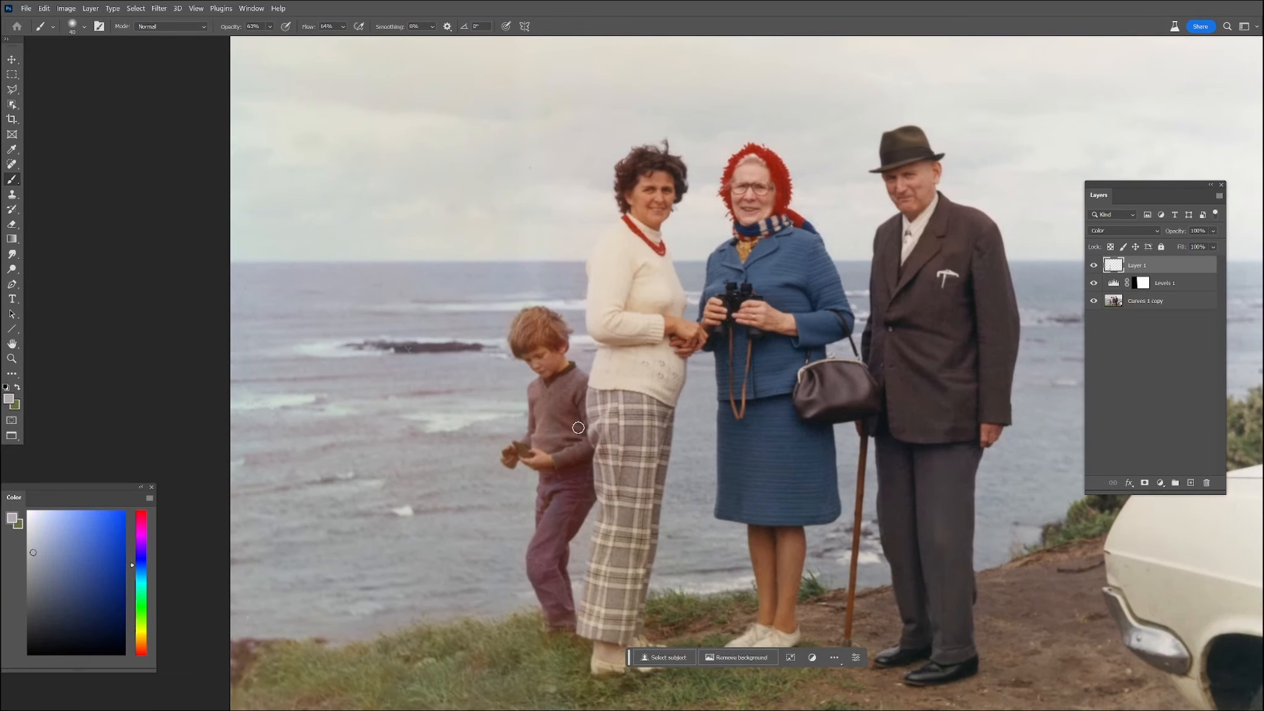
drag(784, 482, 591, 451)
alt+click(366, 372)
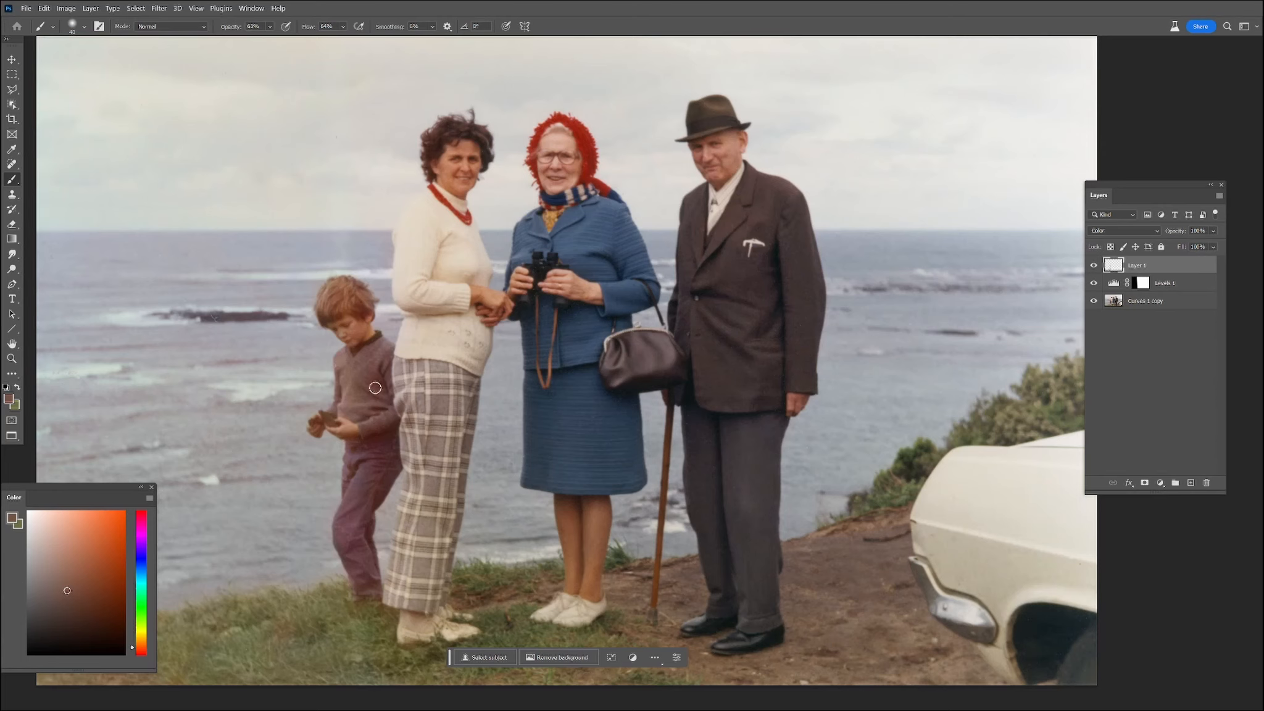
Select the paint layer, the Levels adjustment and the photo layer, and merge them into one layer
key(ctrl+minus)
drag(577, 433, 626, 429)
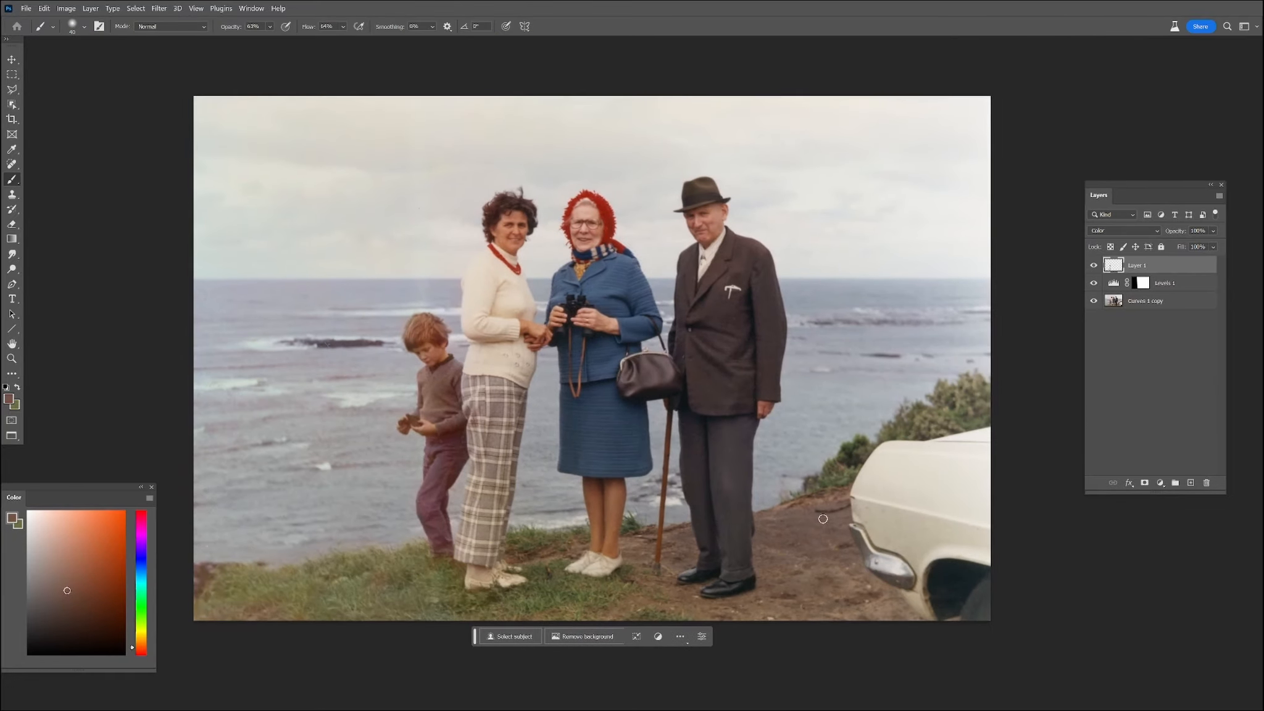
shift+click(1168, 302)
right_click(1169, 302)
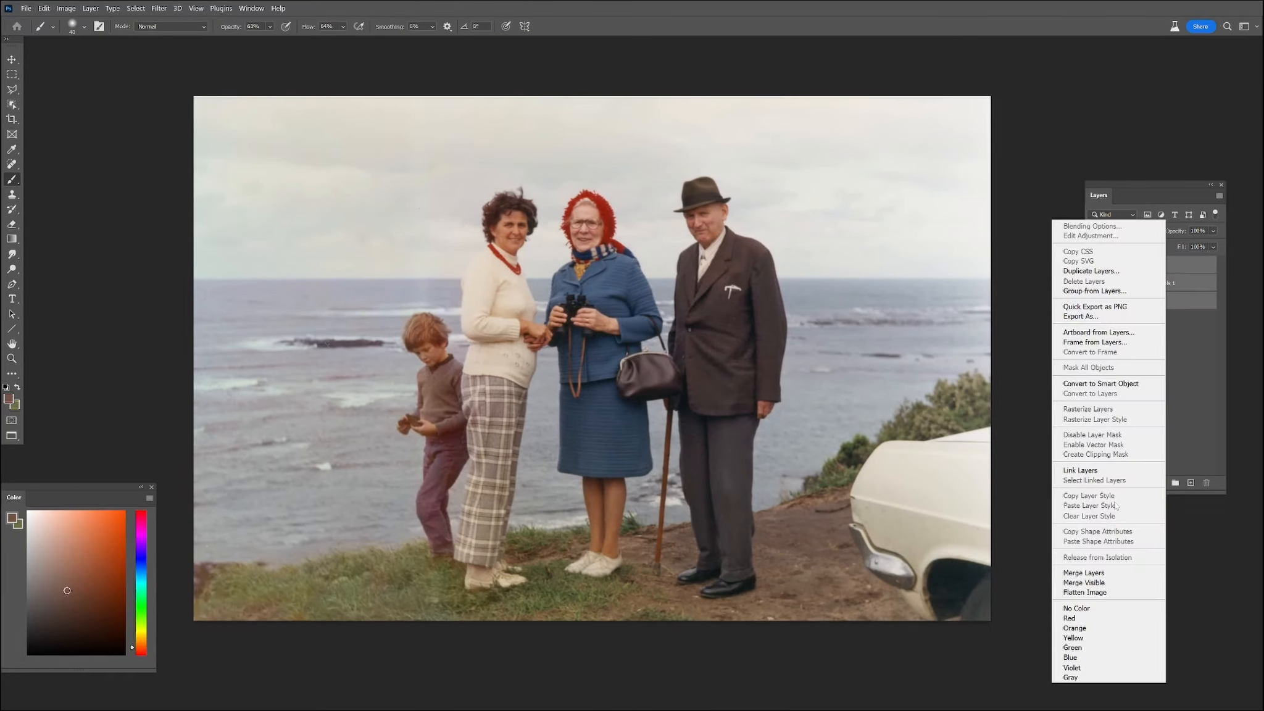
click(1086, 572)
Apply Levels to the merged photo with the RGB black input at 9 and a slightly lowered white input
key(ctrl+l)
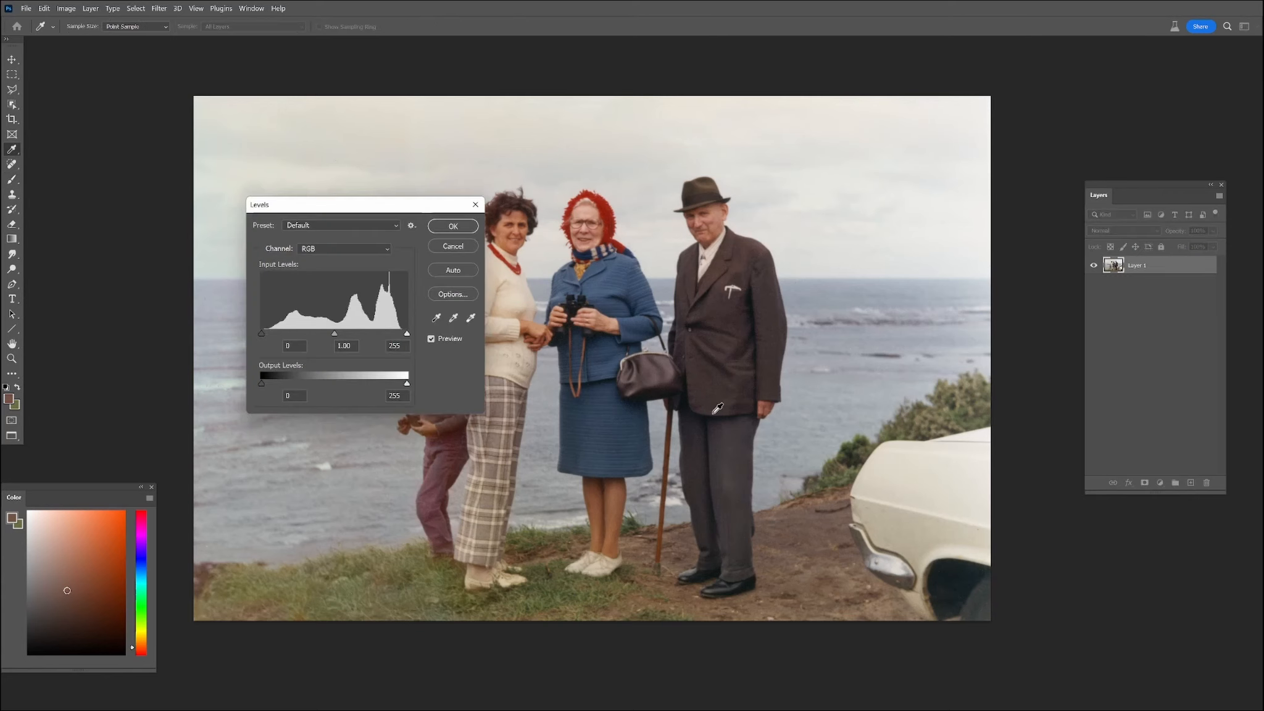
drag(261, 333, 267, 333)
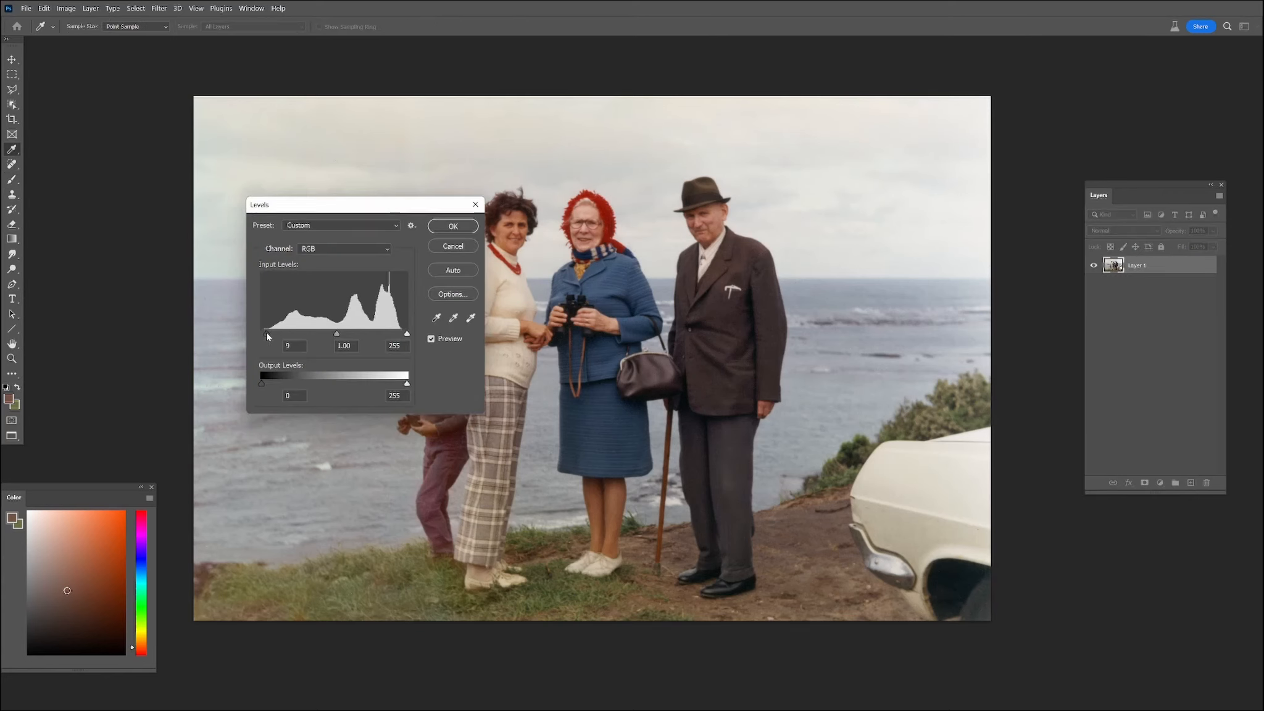
drag(405, 334, 399, 334)
click(454, 227)
key(b)
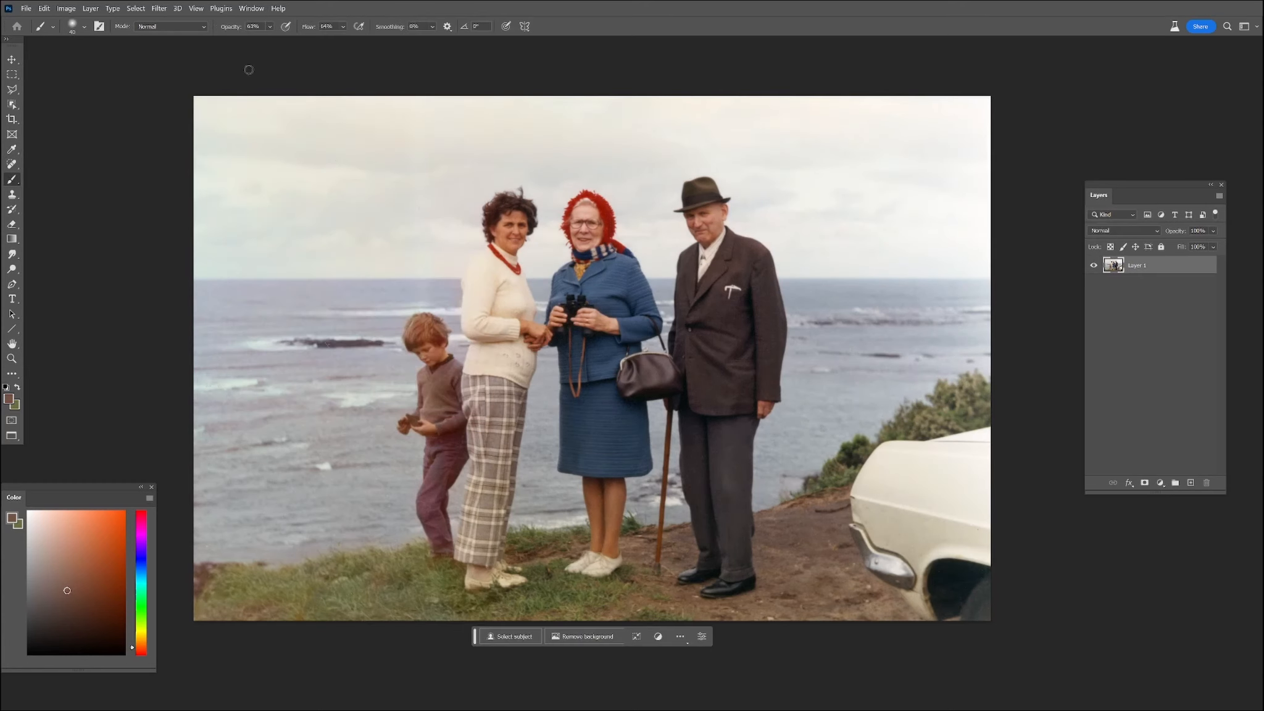
Open the Neural Filters workspace for the merged photo
click(159, 9)
click(178, 52)
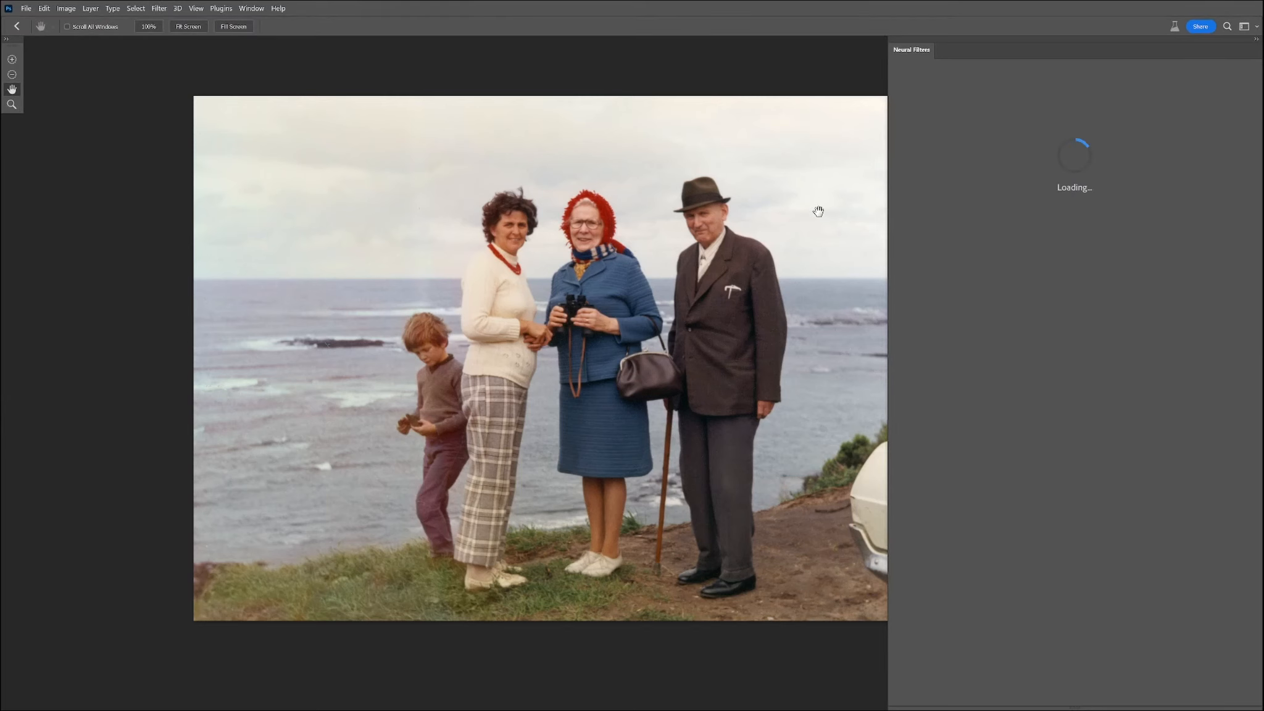
scroll(715, 264, up, 2)
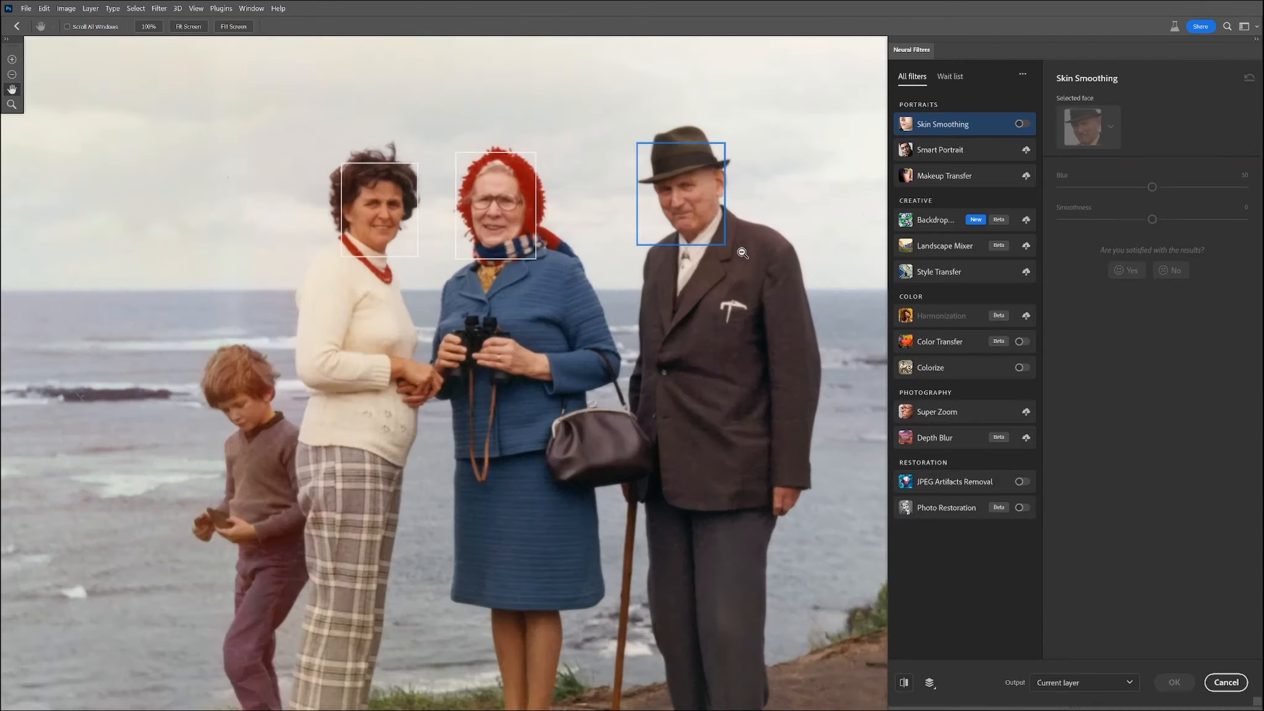
Apply the Photo Restoration neural filter with Enhance face at 21, comparing the preview with the original before accepting it
click(1022, 508)
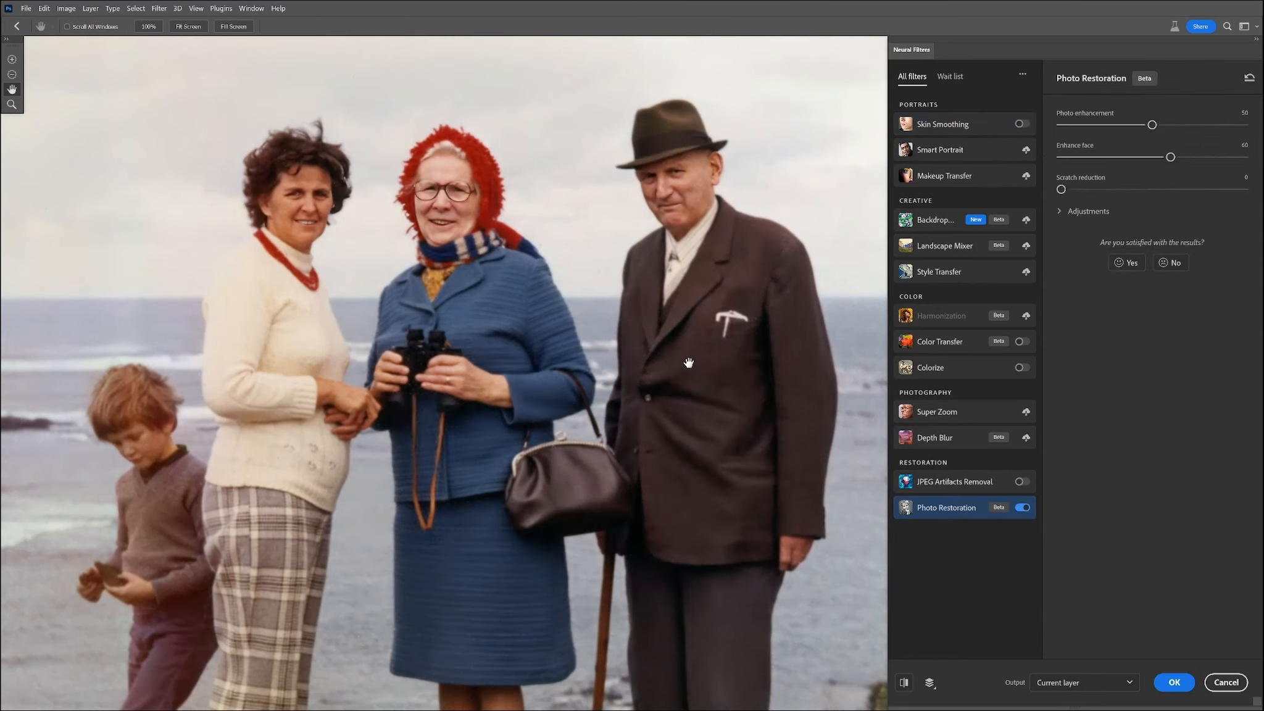
click(1099, 156)
click(904, 684)
click(905, 684)
click(904, 683)
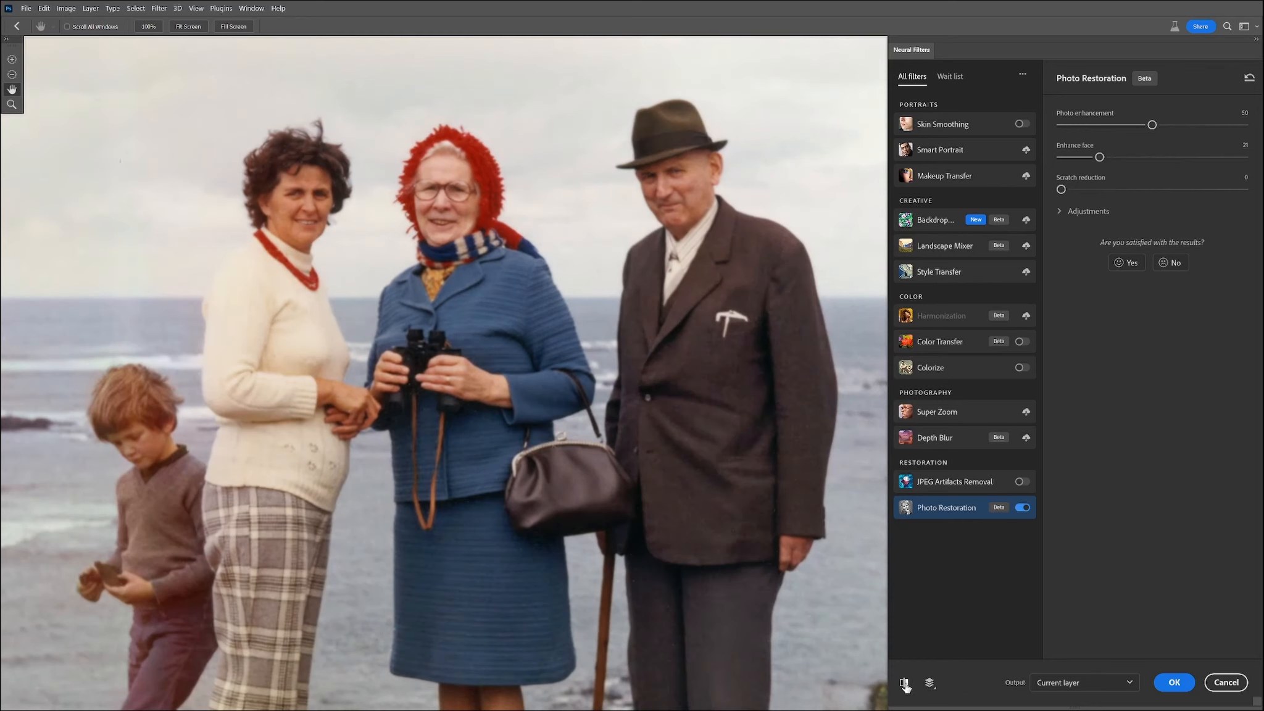
click(904, 683)
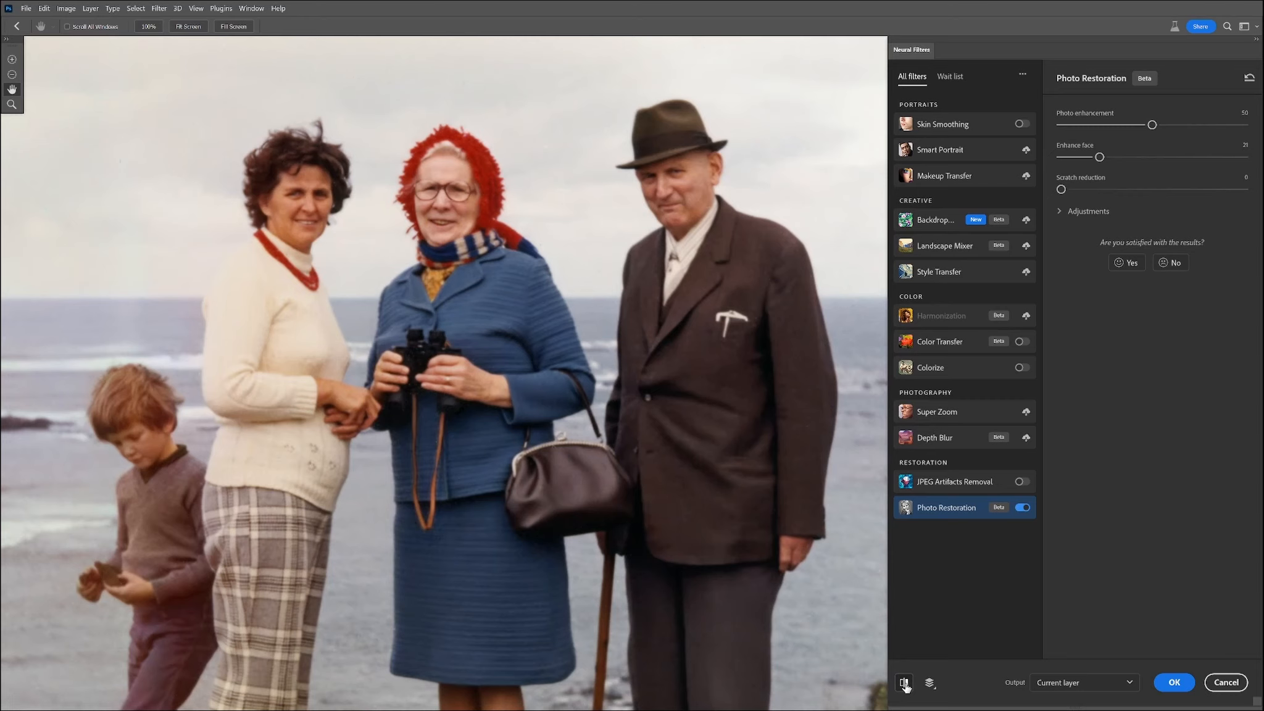
click(905, 685)
click(905, 685)
click(1176, 683)
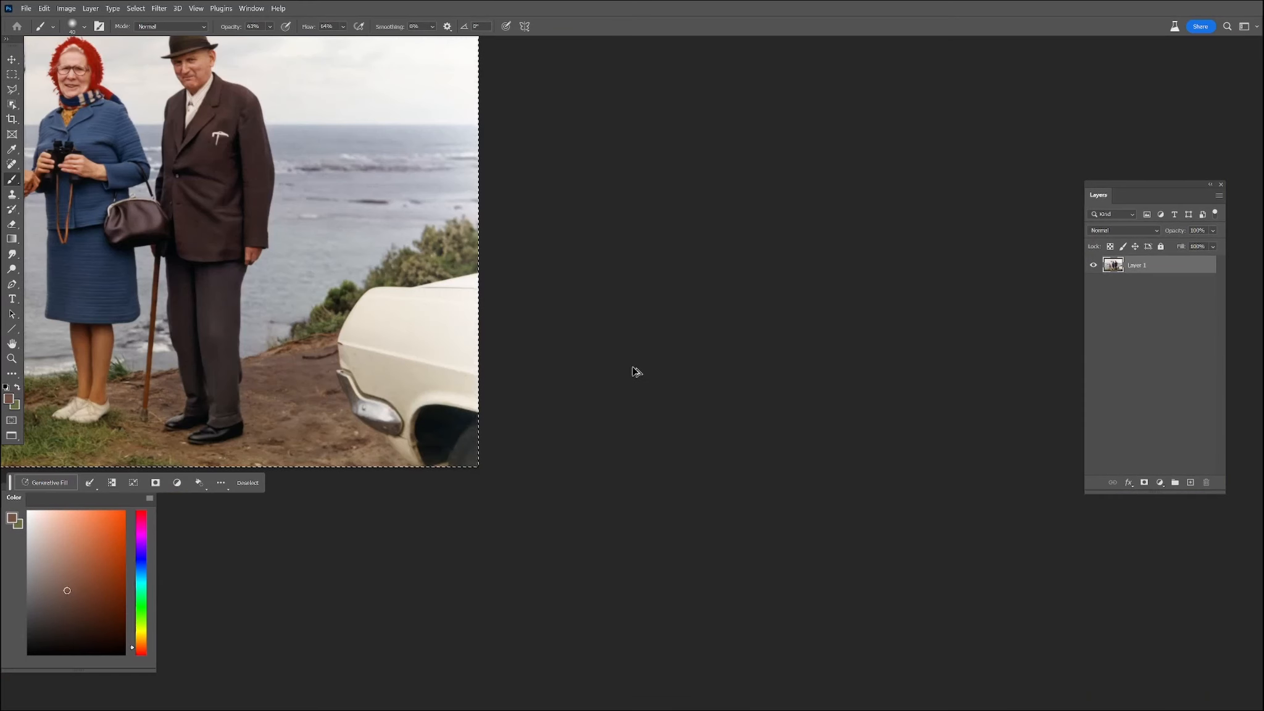
Switch to the Clone Stamp tool and enlarge its brush to 200 pixels
drag(281, 274, 790, 421)
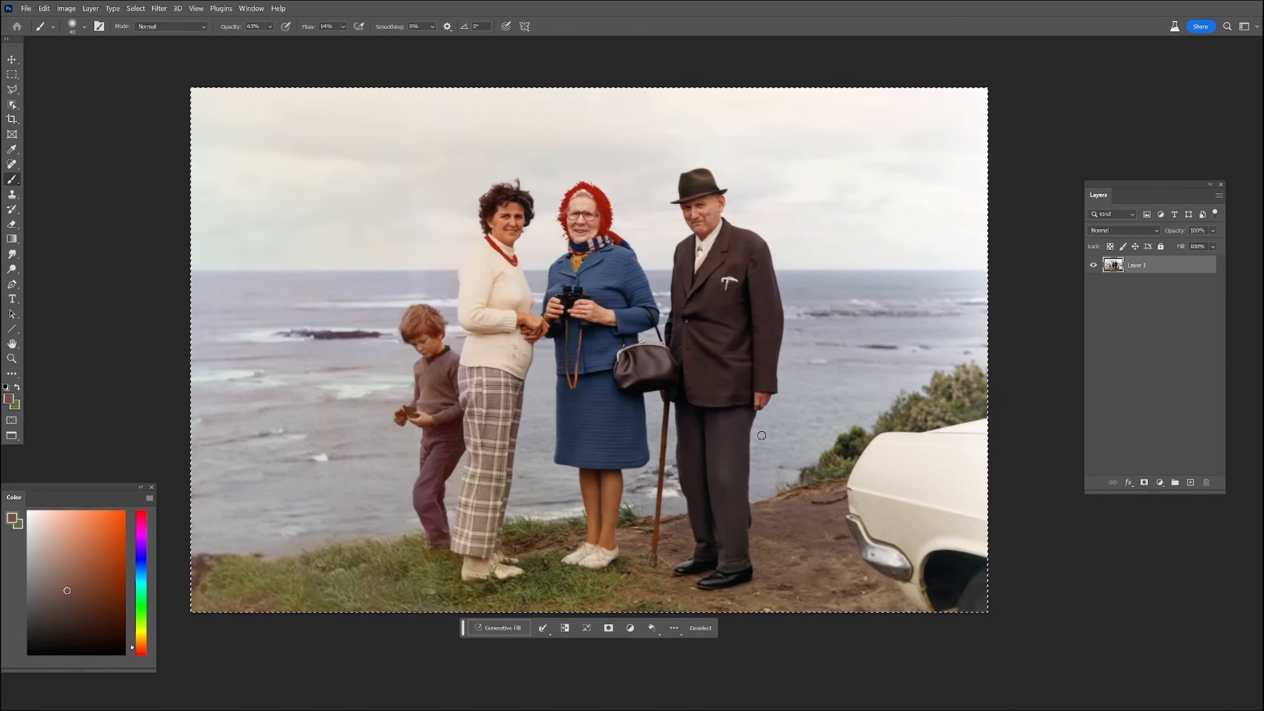
click(12, 164)
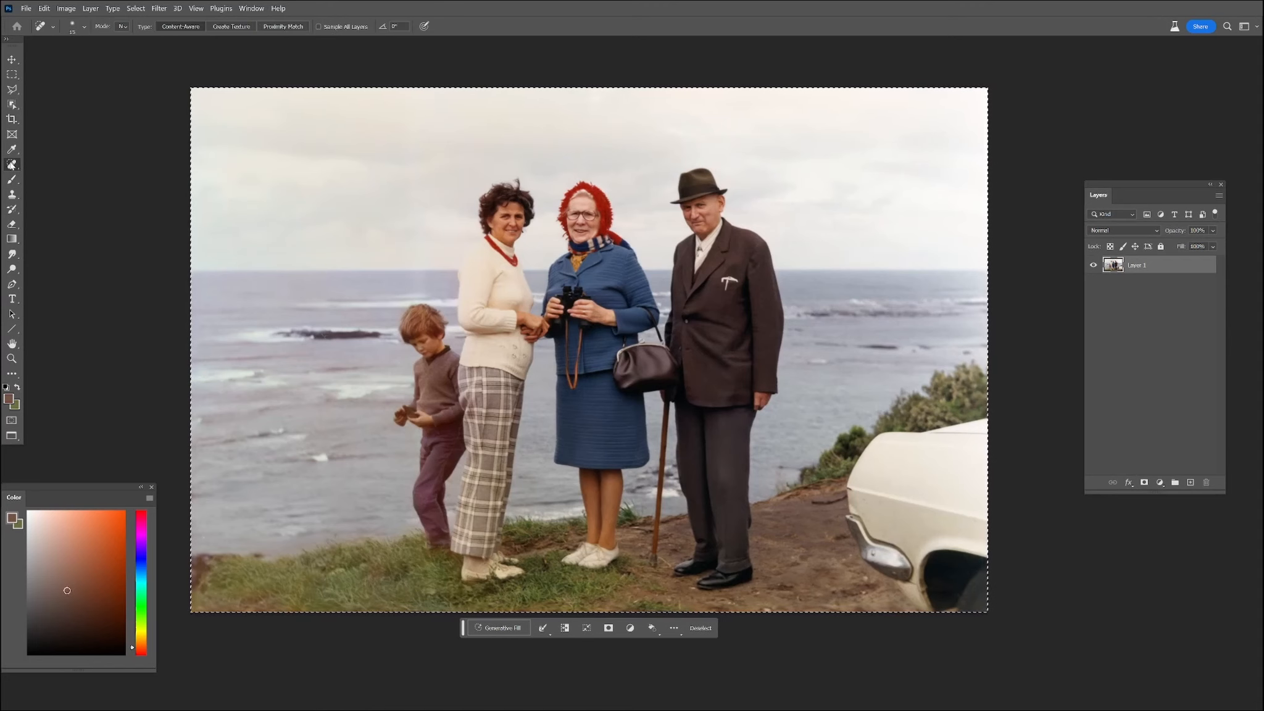
right_click(11, 165)
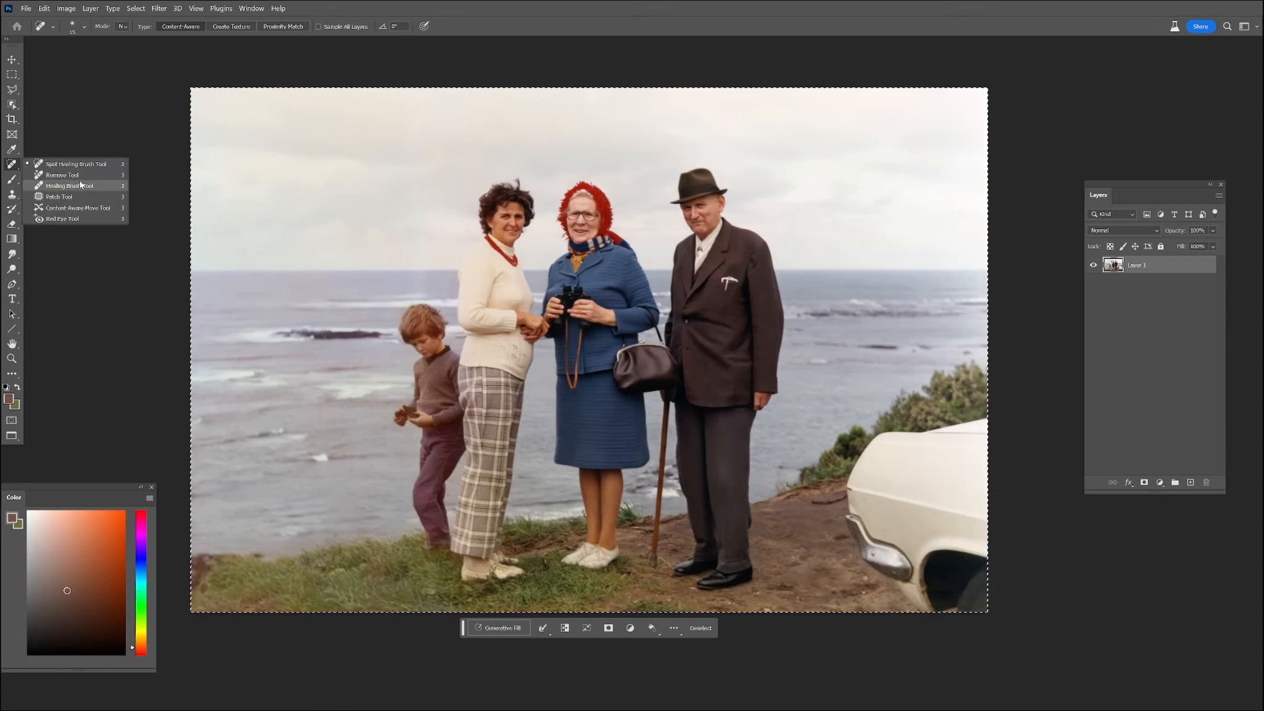
click(11, 193)
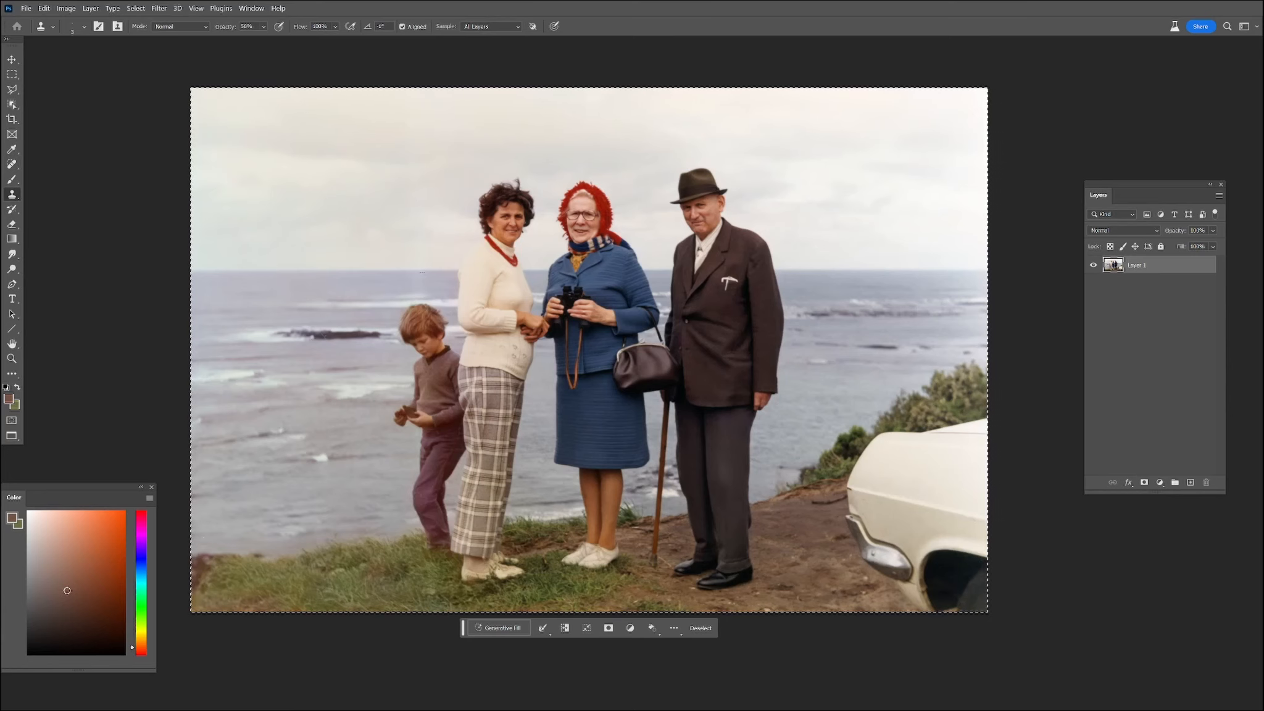
key(bracketright)
key(bracketright)
key(bracketright)
key(bracketright)
key(bracketright)
key(bracketright)
key(bracketright)
key(bracketright)
key(bracketright)
key(bracketright)
key(bracketright)
key(bracketright)
key(bracketright)
key(bracketright)
key(bracketright)
key(bracketright)
key(bracketright)
key(bracketright)
key(bracketright)
Undo a trial clone stroke above the boy and sample the sea horizon beside the man in the hat as clone source
mouse_move(407, 198)
mouse_down()
mouse_move(379, 204)
mouse_move(403, 266)
mouse_up()
key(ctrl+z)
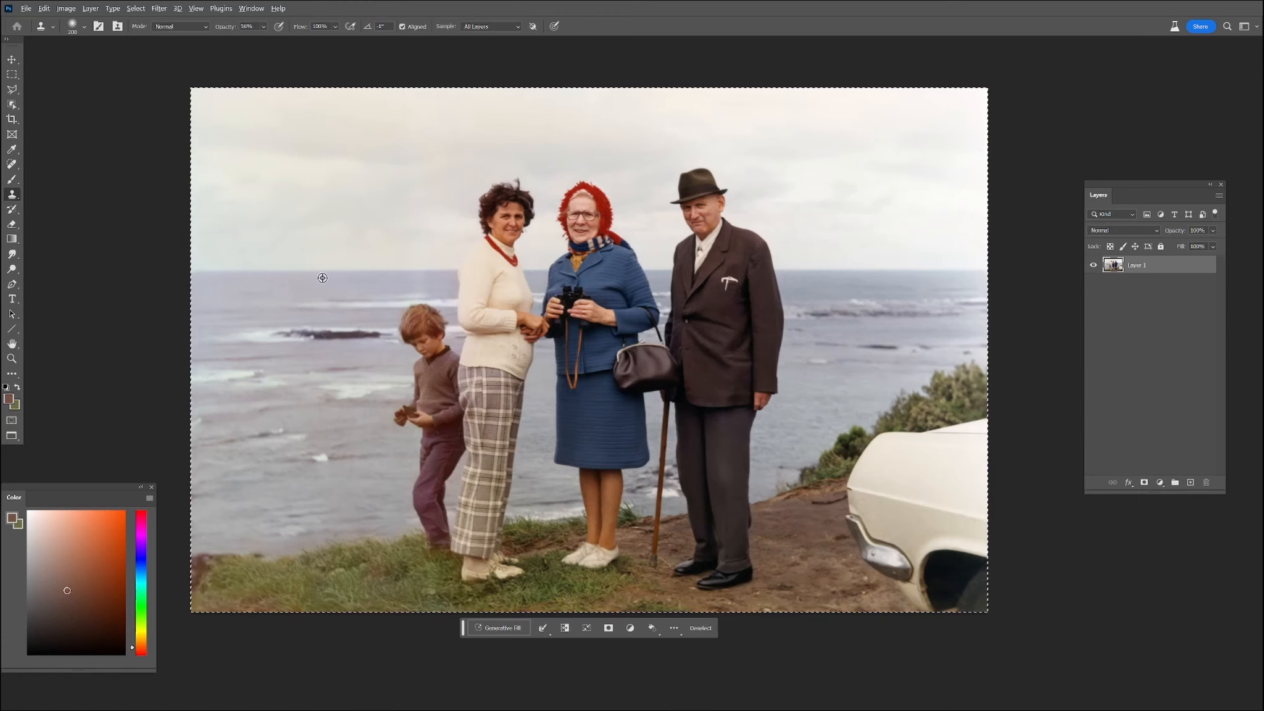
alt+click(829, 270)
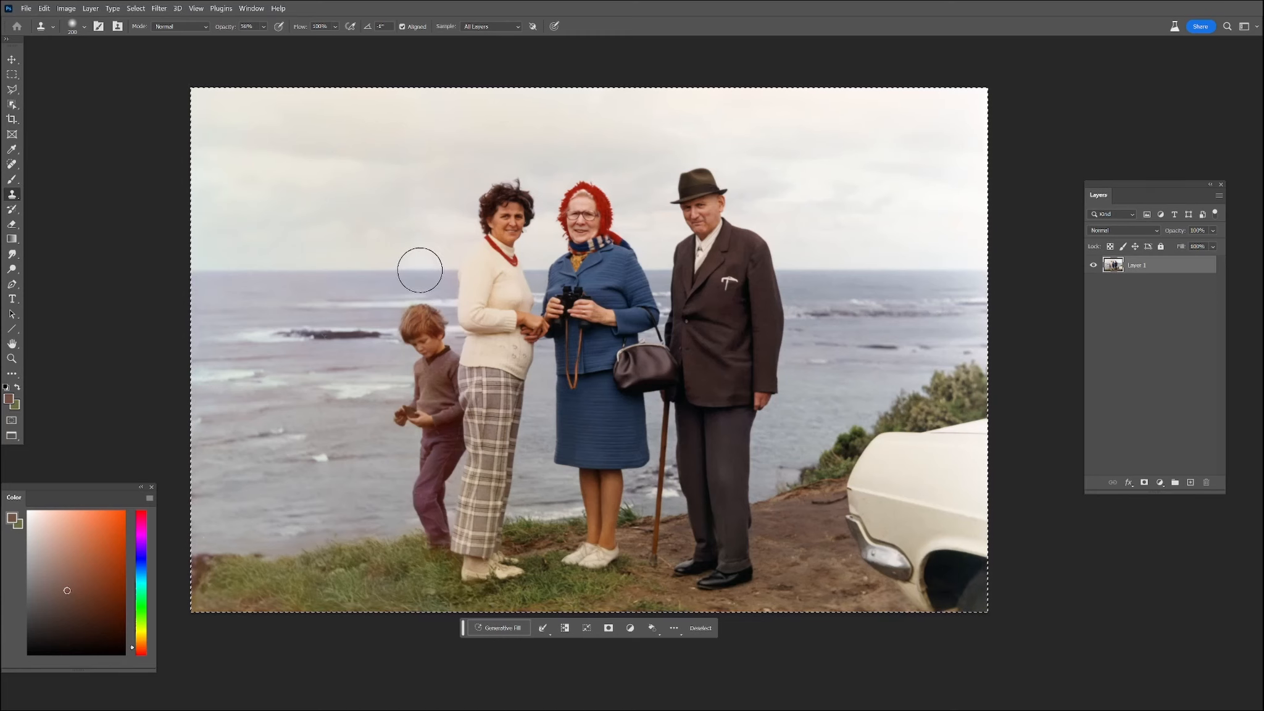